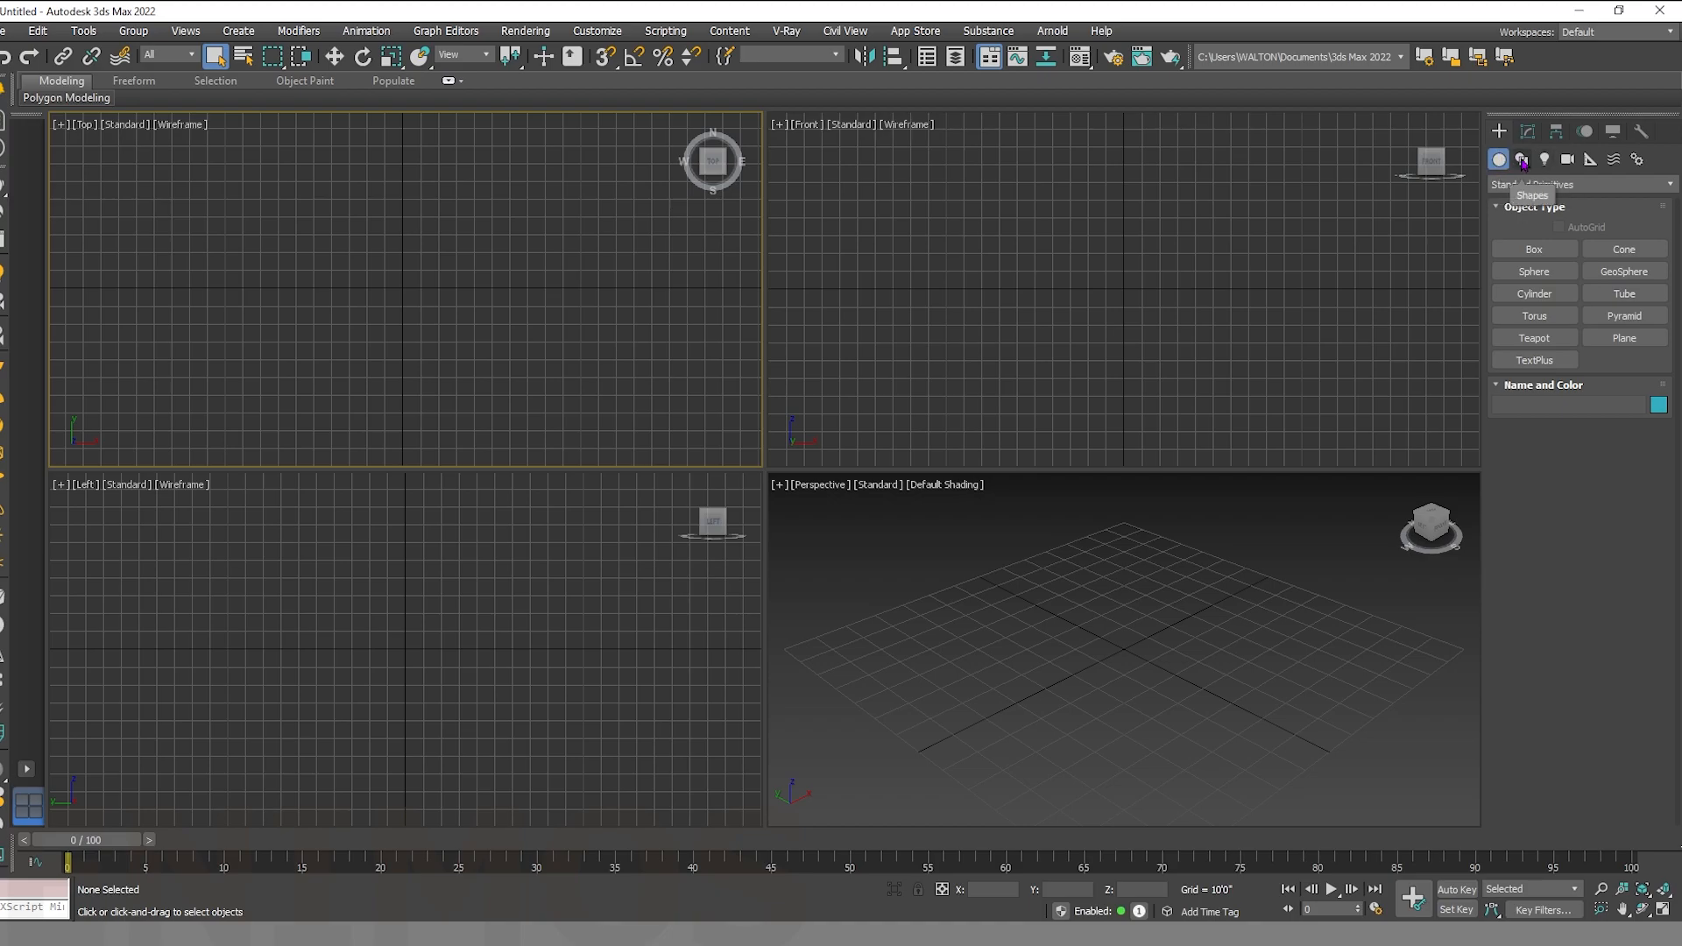
Examine the spline shape types available for creation, from Line, Rectangle and Circle through to Text and Helix.
left_click(1522, 161)
left_click(1533, 279)
left_click(1589, 278)
left_click(1547, 299)
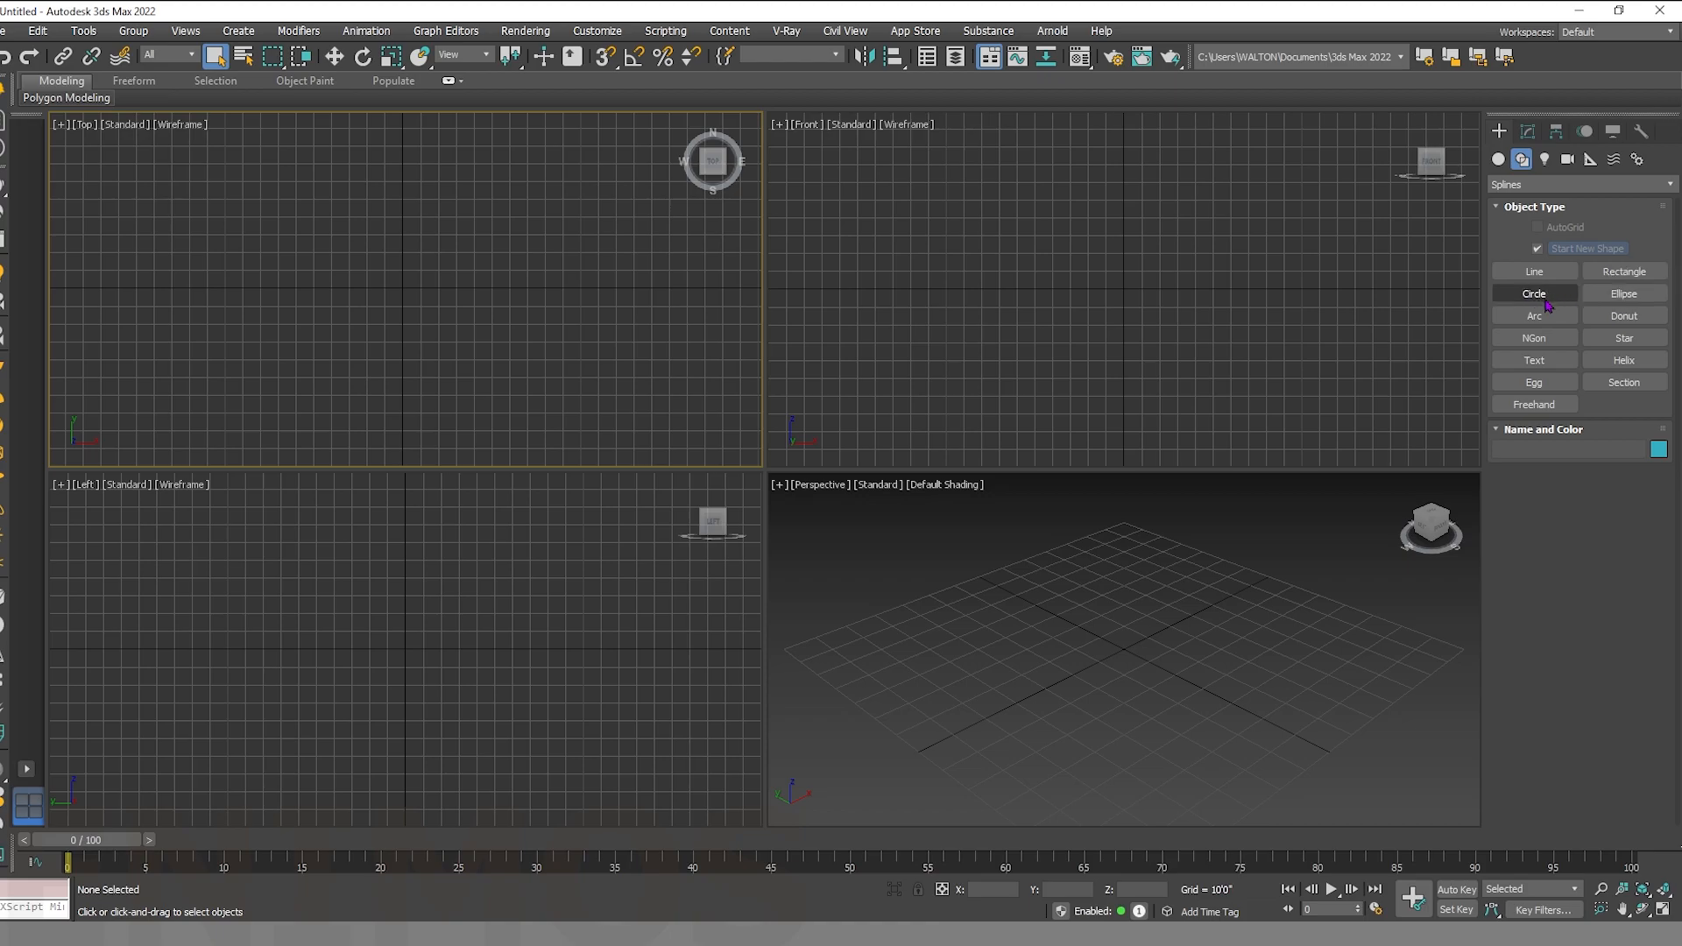
left_click(1610, 299)
left_click(1541, 317)
left_click(1542, 340)
left_click(1542, 362)
left_click(1598, 362)
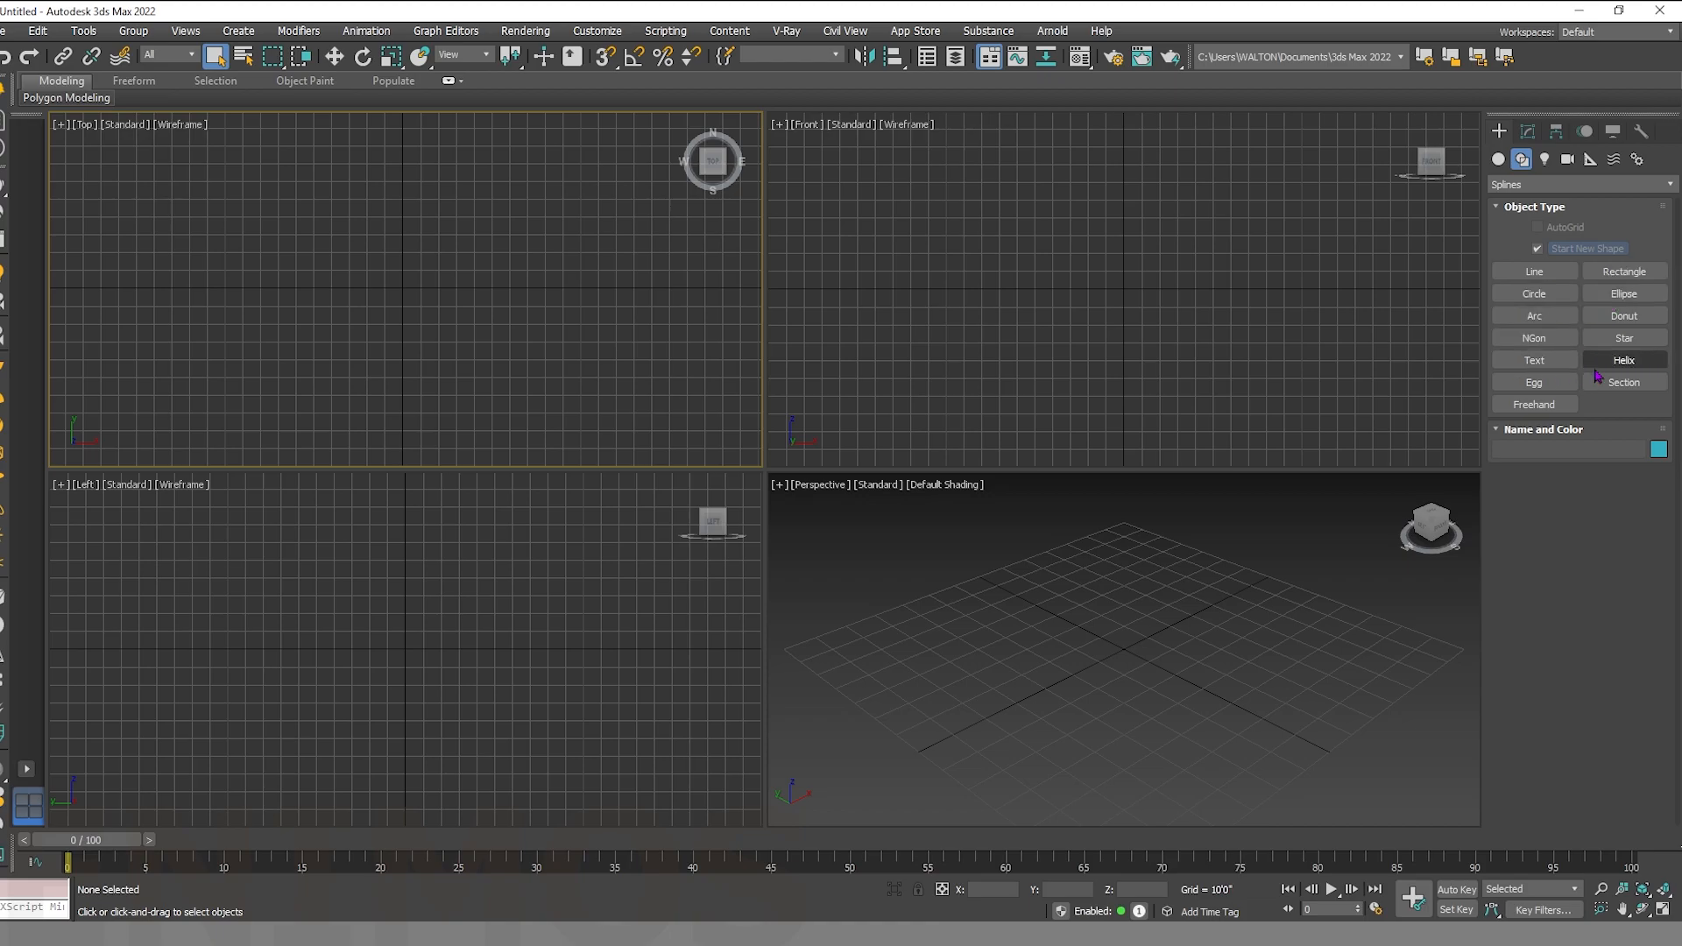
Examine the object types offered for photometric and standard lights, cameras, helpers, space warps and systems.
left_click(1546, 161)
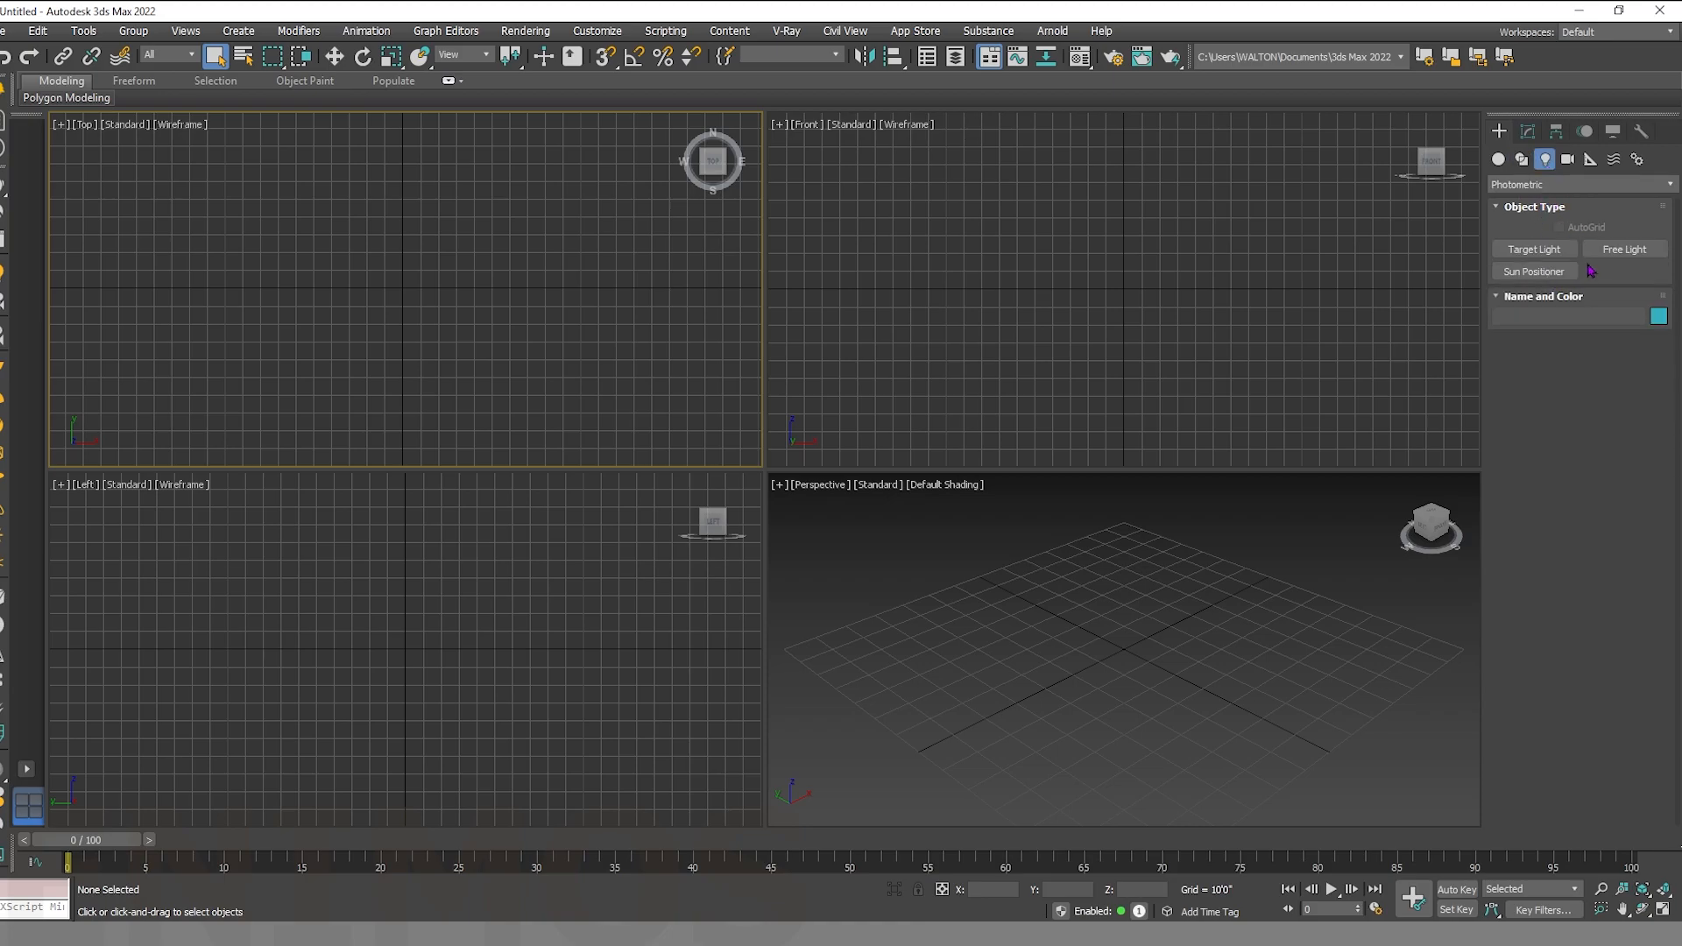
left_click(1568, 185)
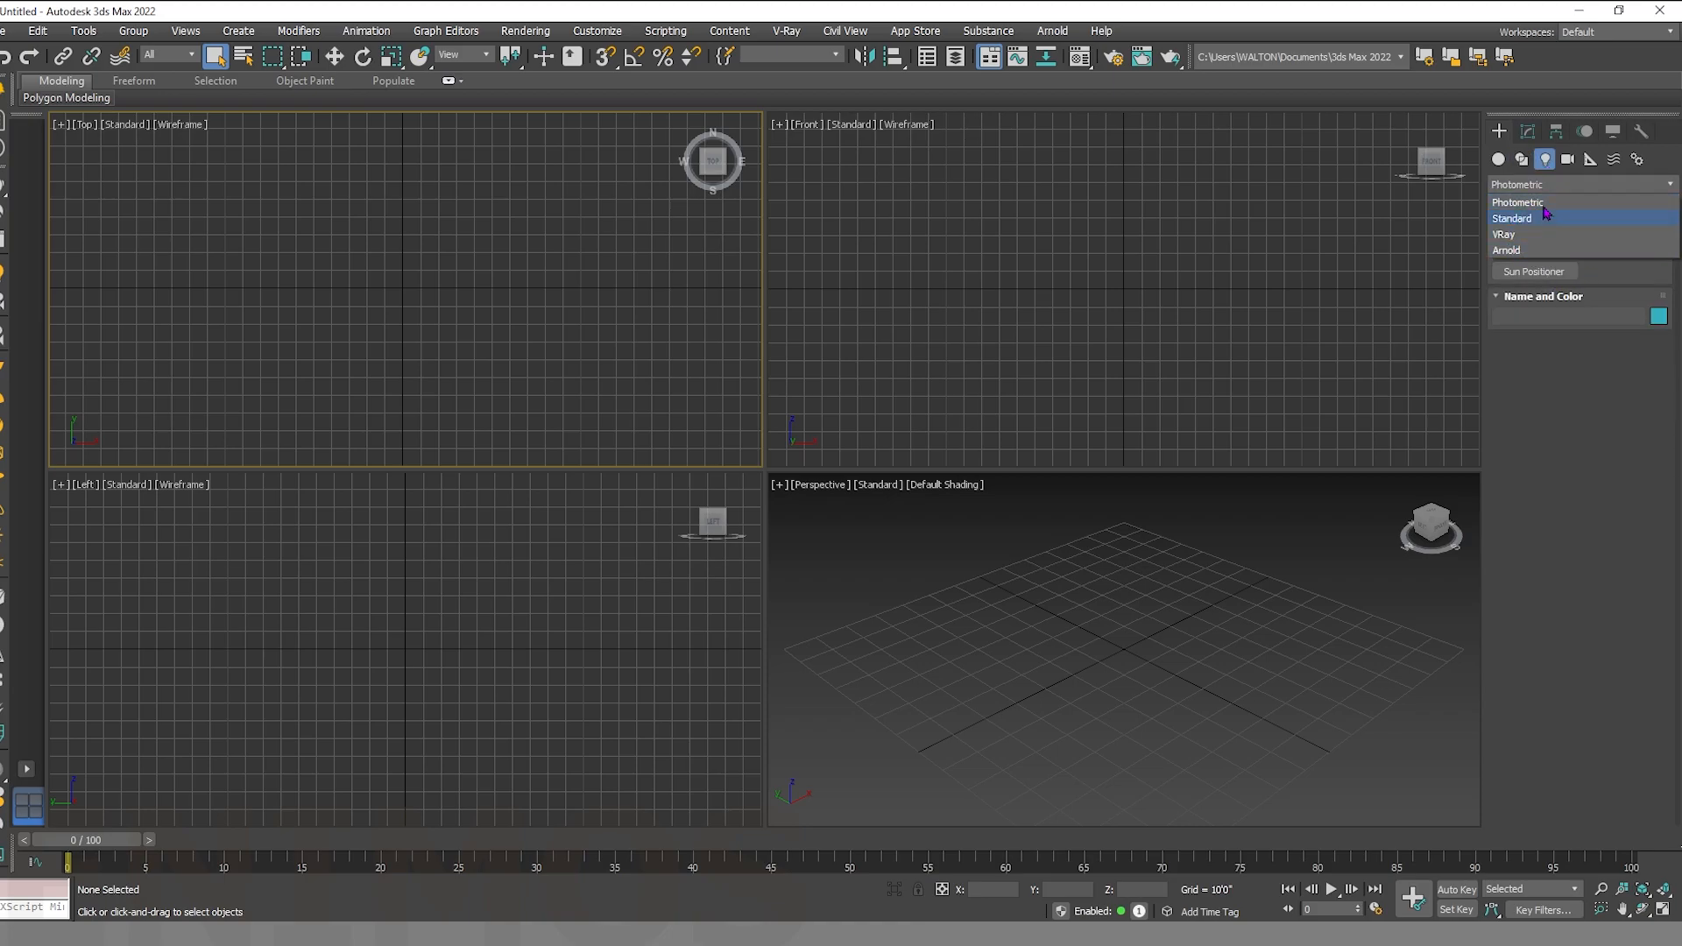
left_click(1542, 218)
left_click(1568, 161)
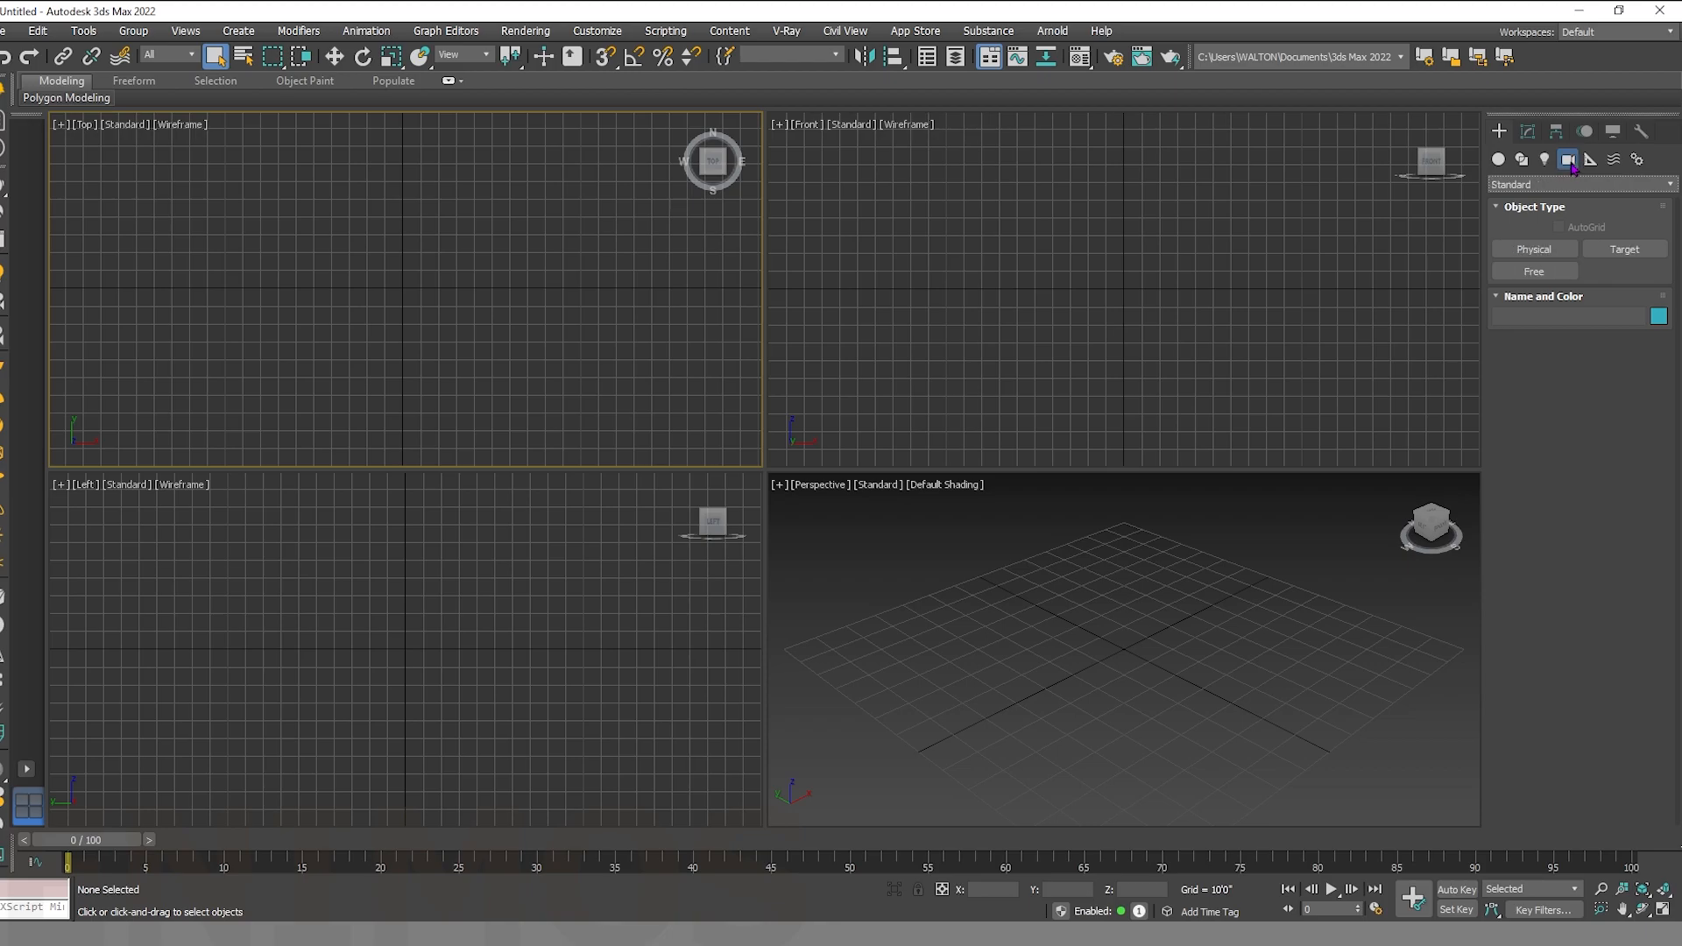
left_click(1591, 160)
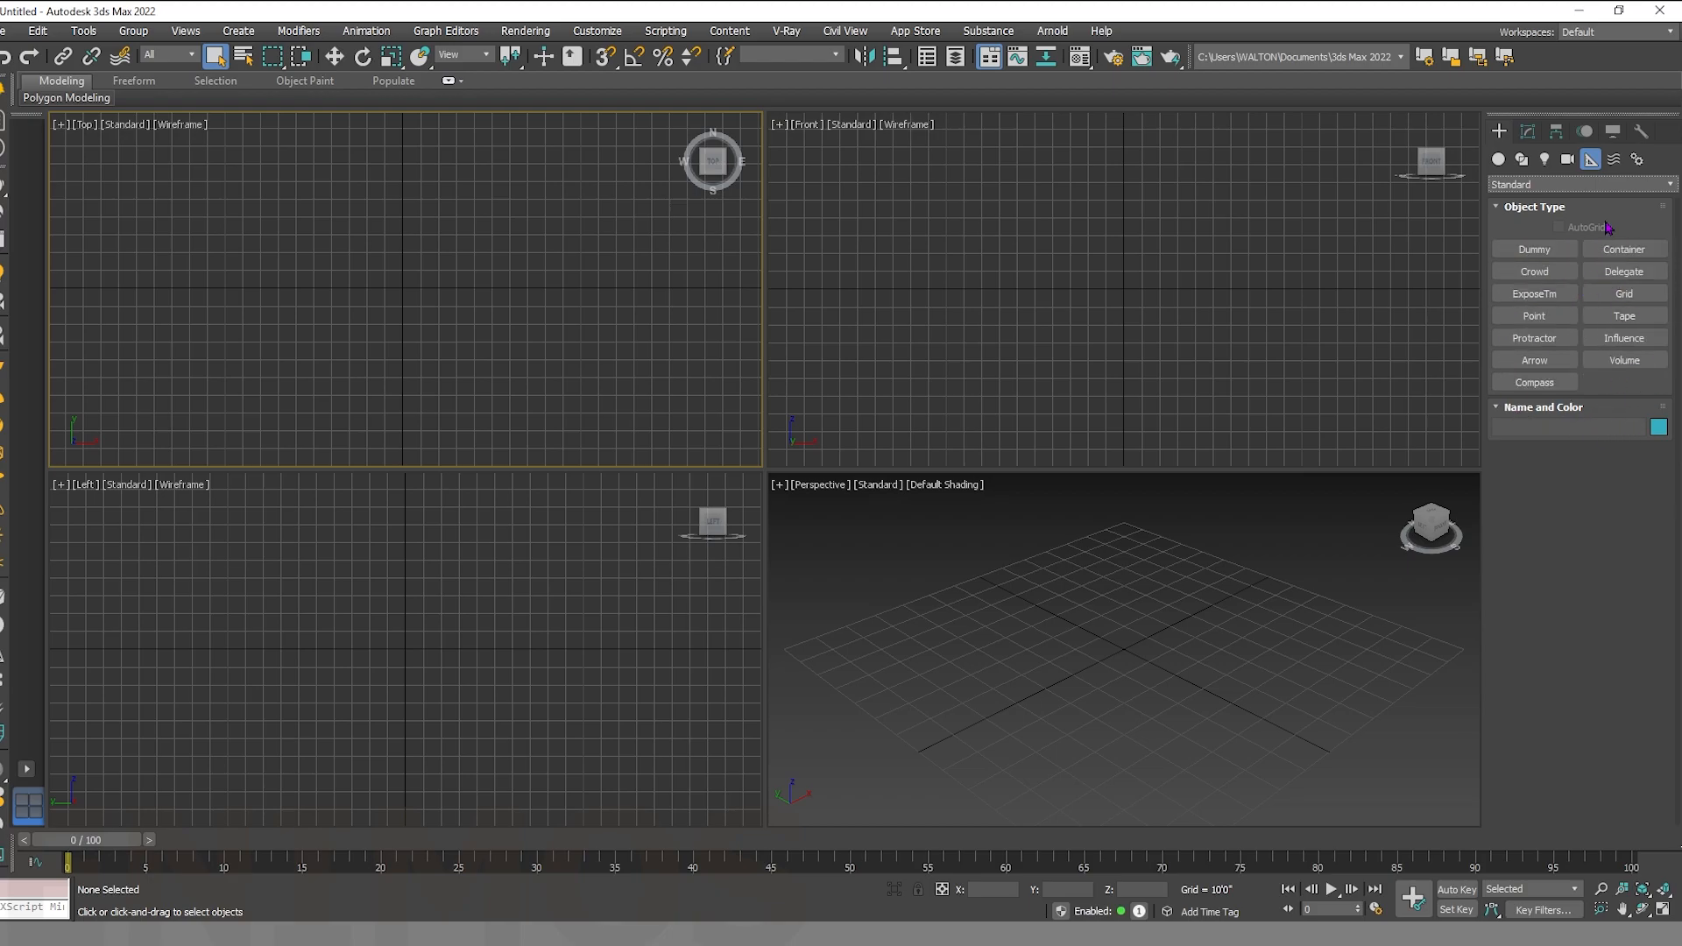
left_click(1615, 160)
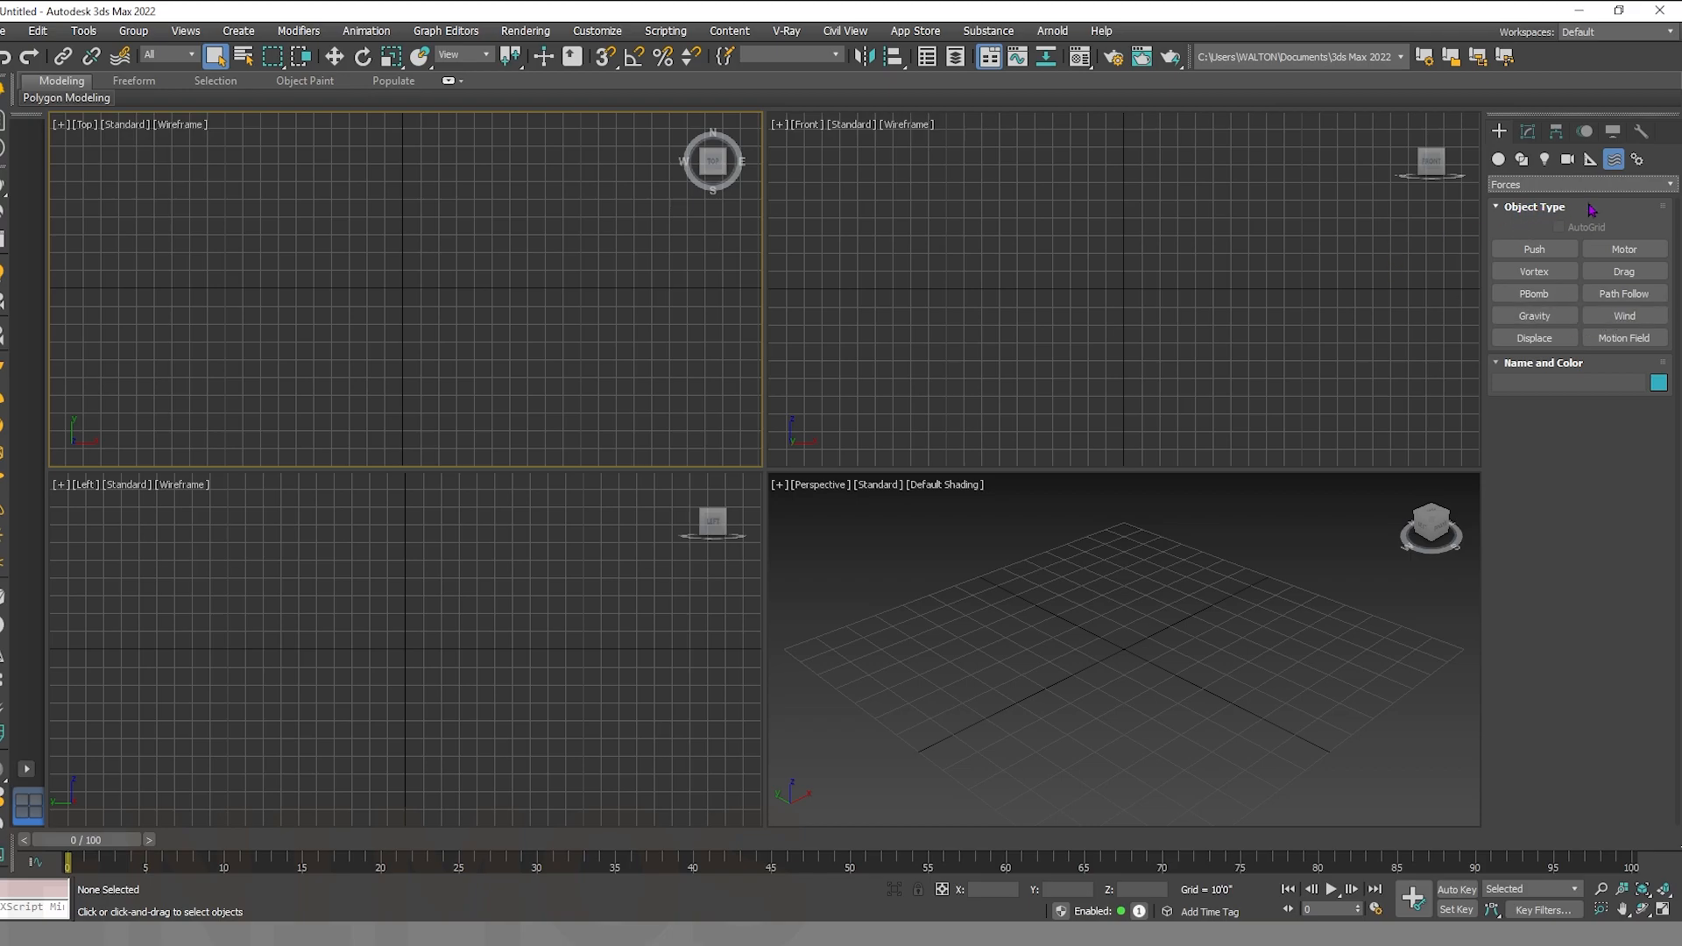
left_click(1637, 158)
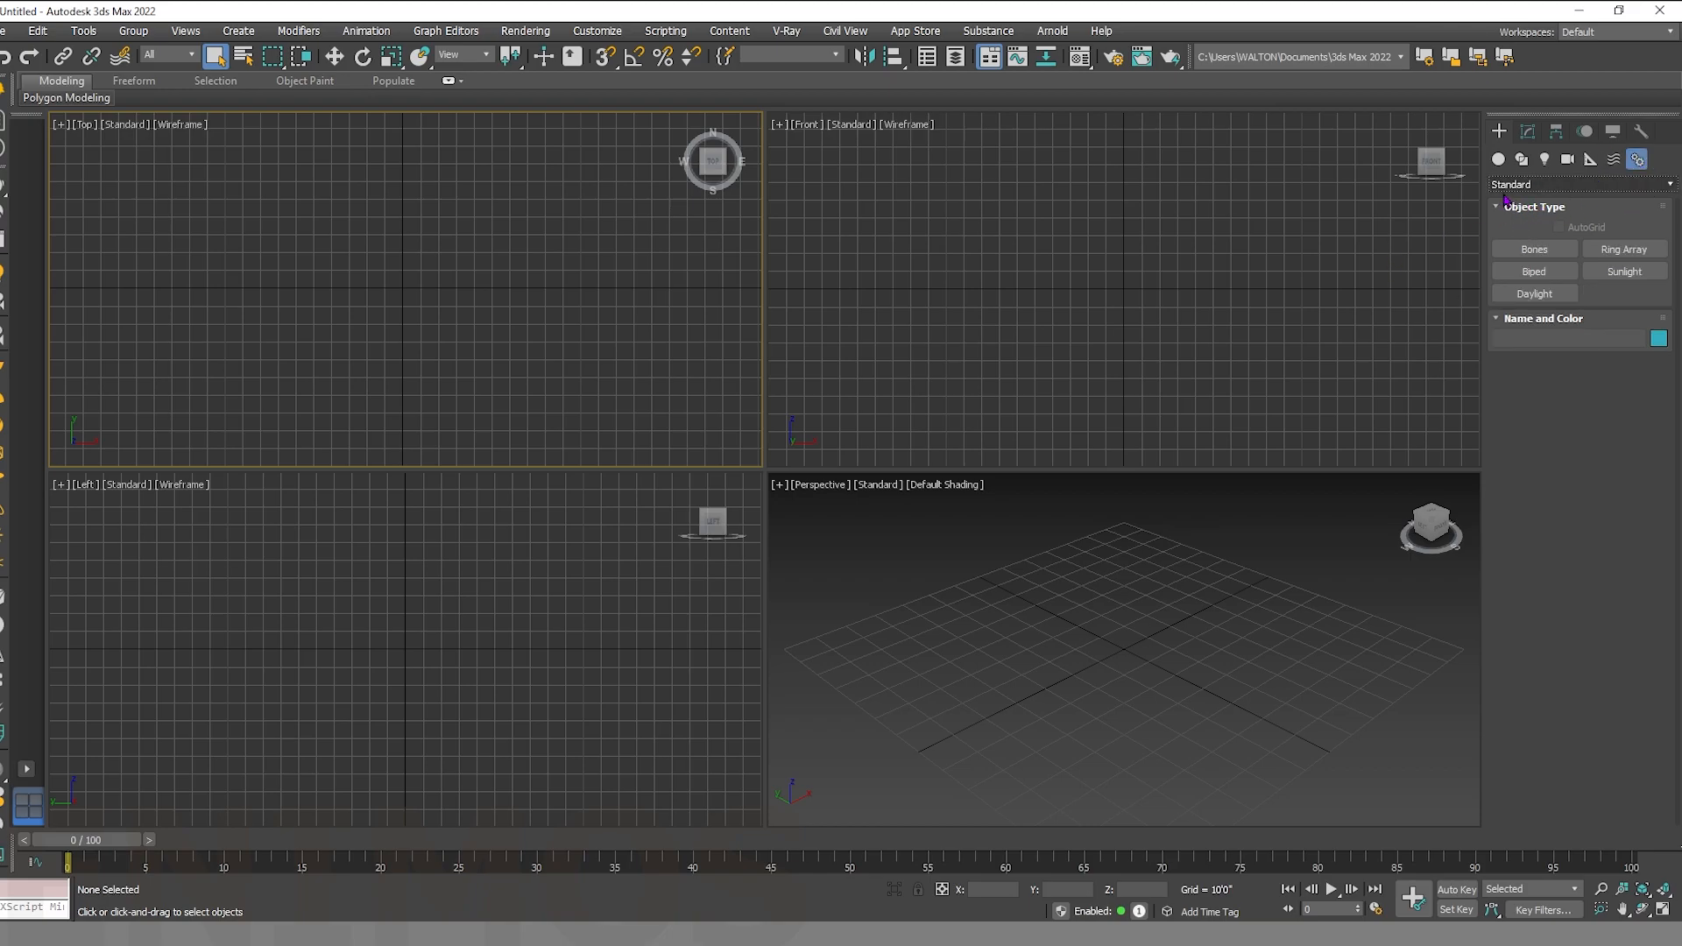
Return to geometry creation and review its object categories, keeping Standard Primitives.
left_click(1499, 159)
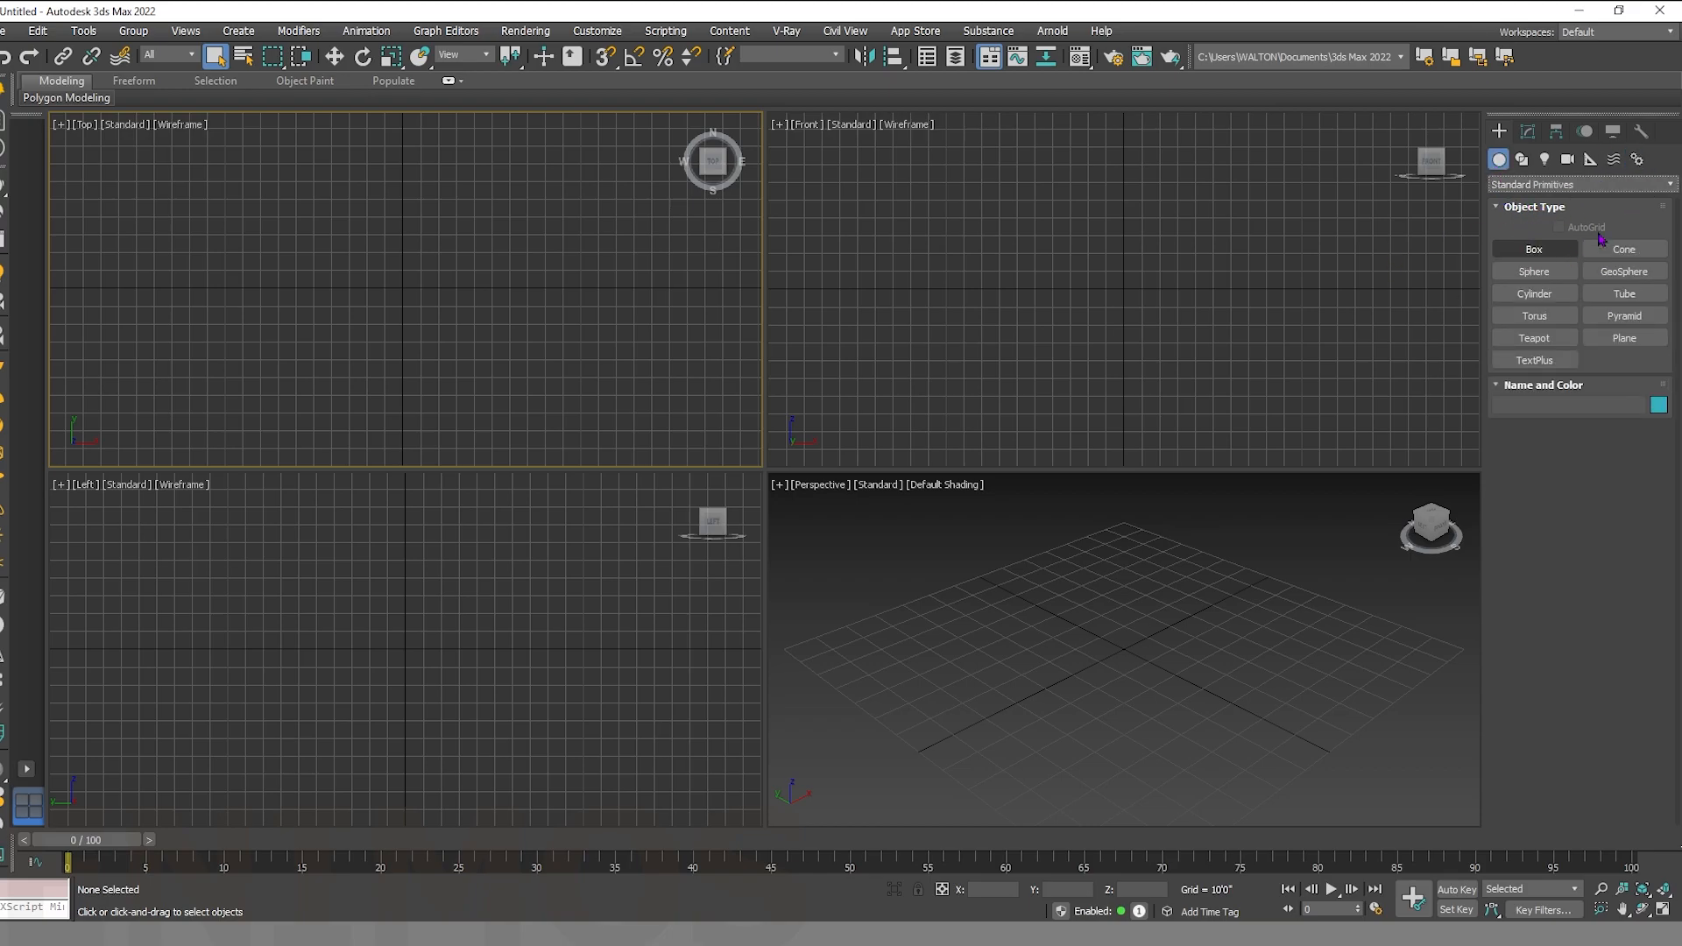
left_click(1518, 186)
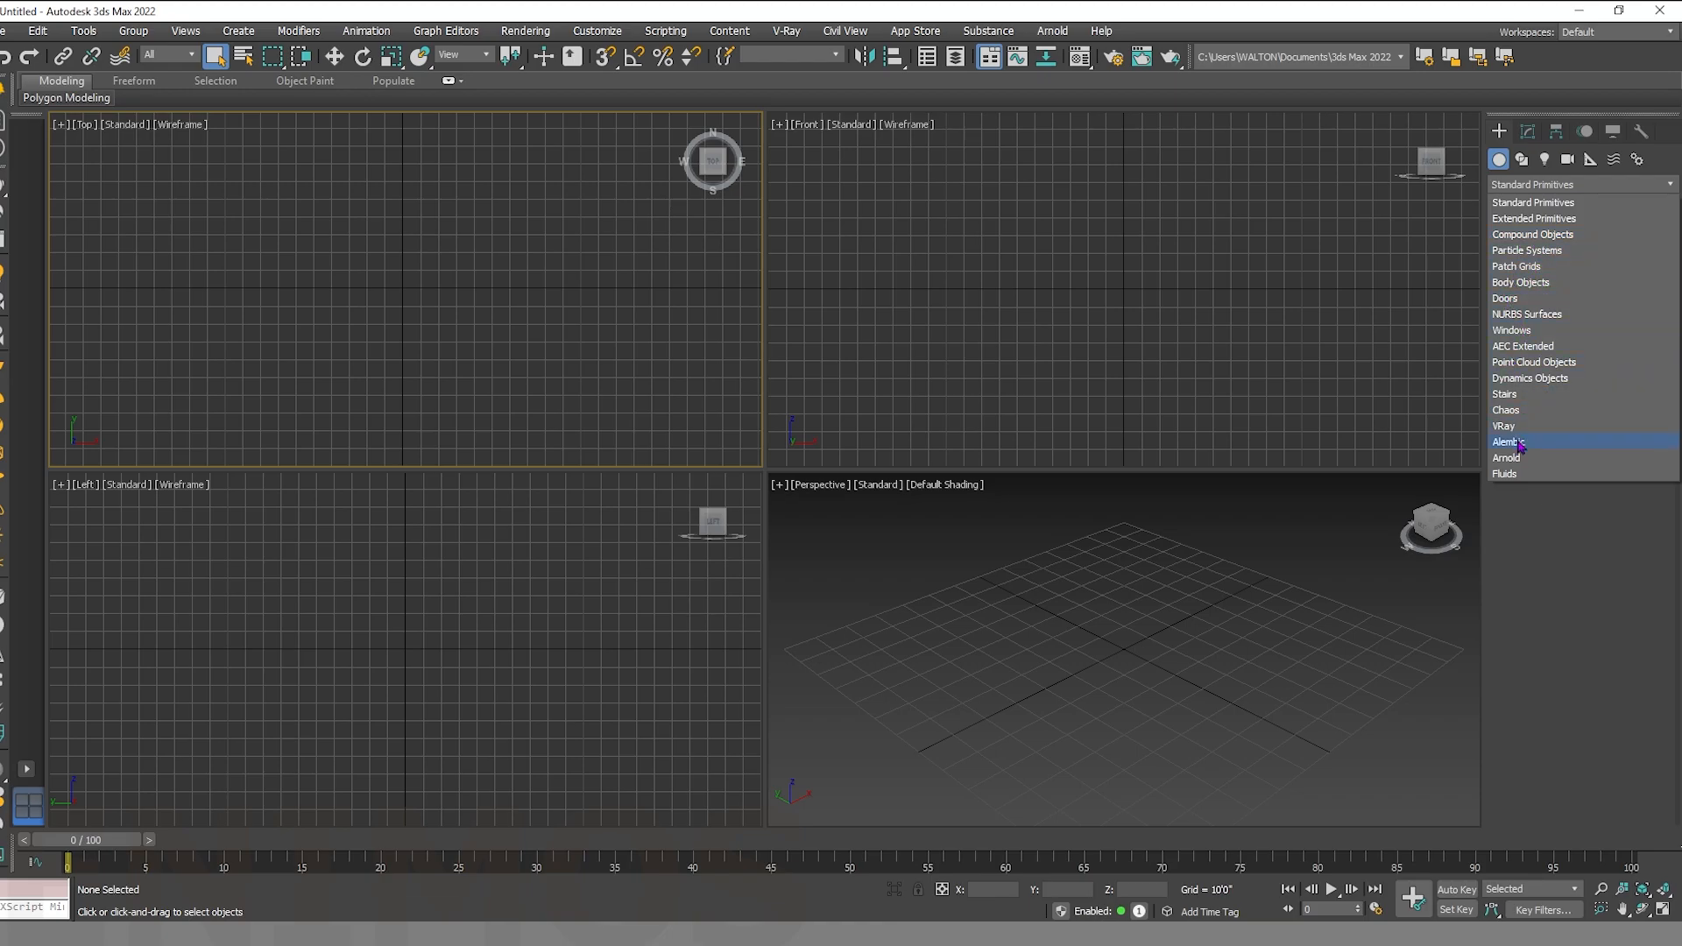
left_click(1540, 209)
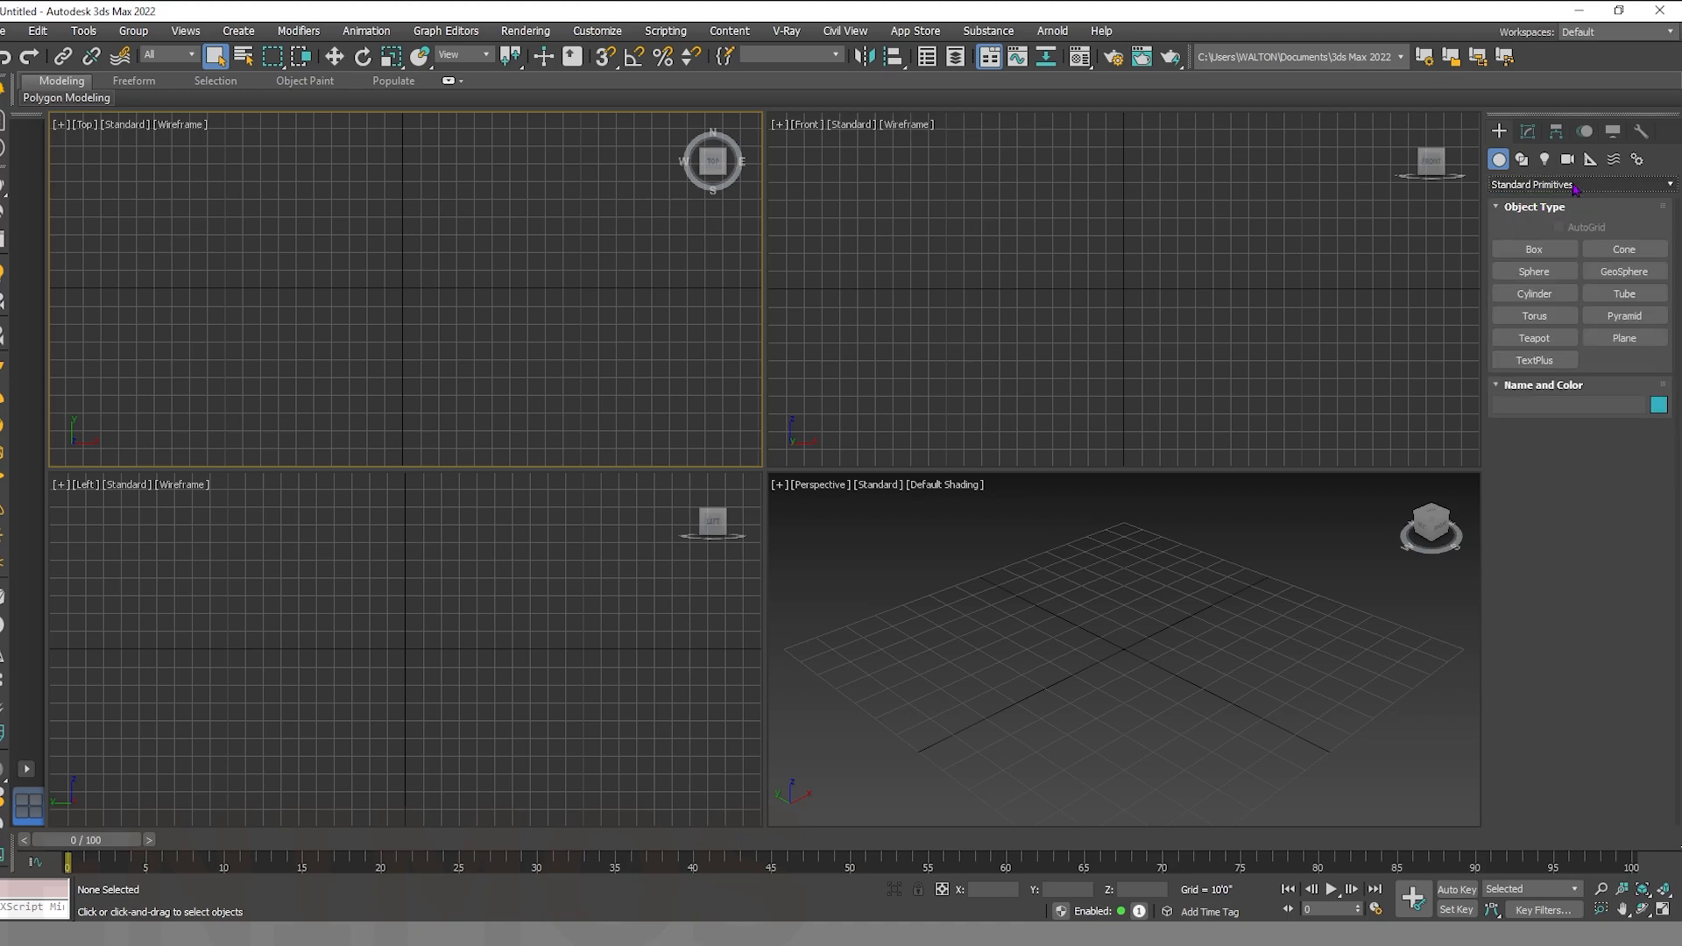
Create a box about 52'4" long, 60'10" wide and 42'10" high near the origin of the Top view.
left_click(1535, 249)
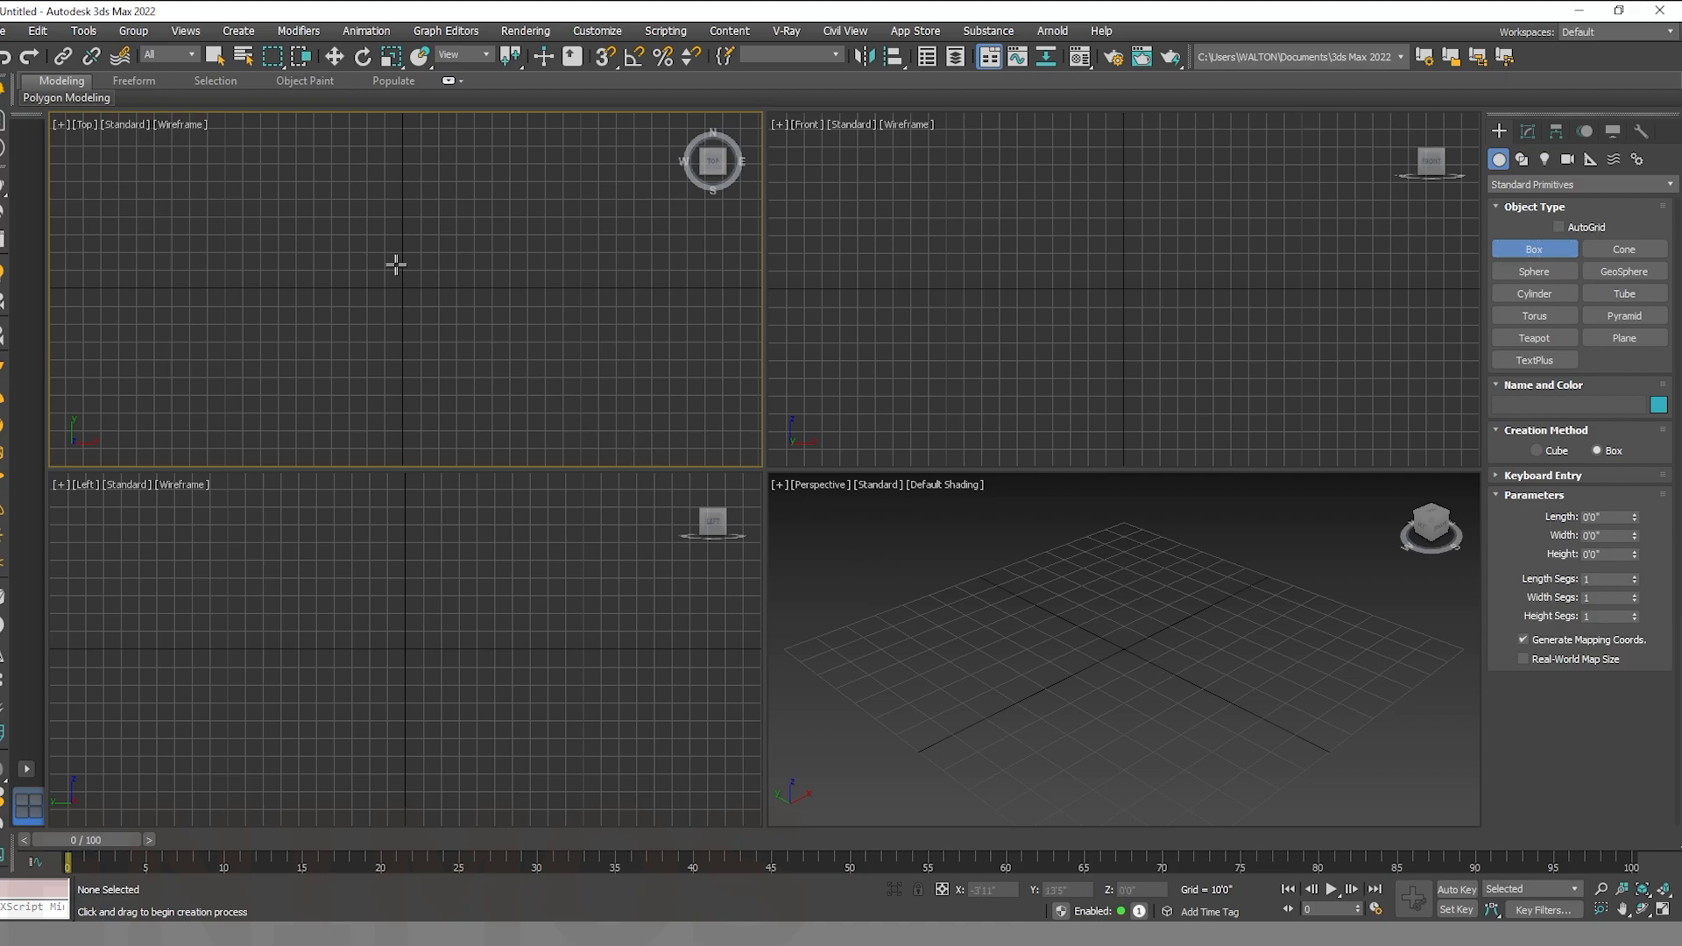
left_click(358, 246)
left_click_drag(358, 245, 468, 340)
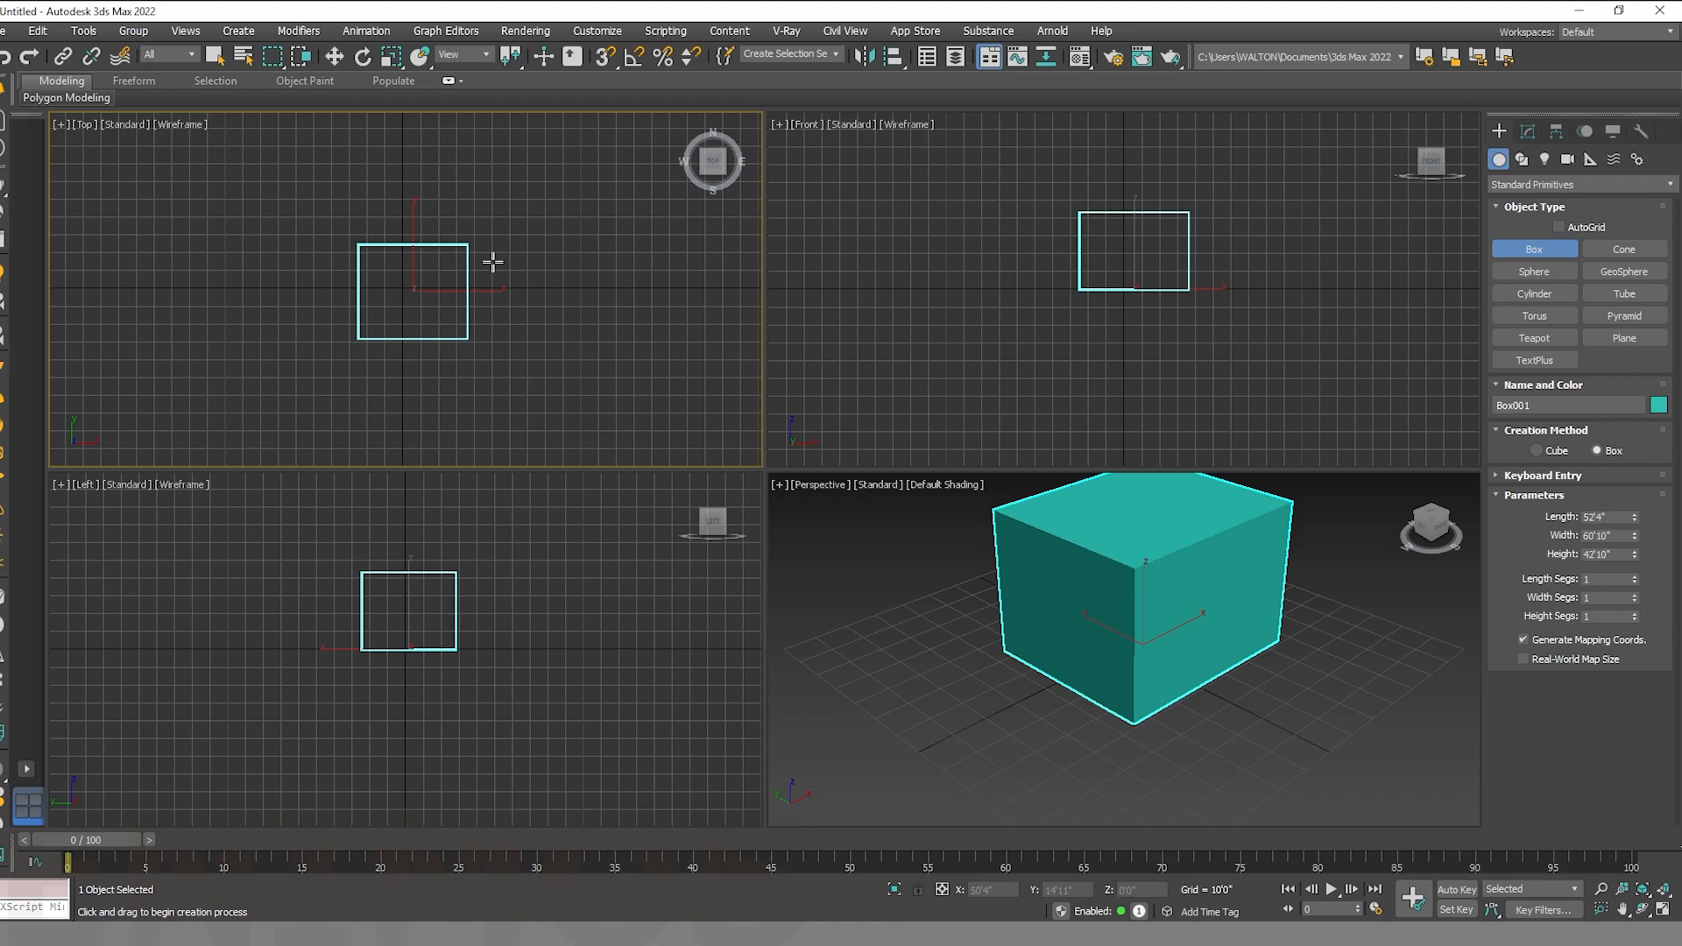
middle_click_drag(1100, 578, 1062, 644)
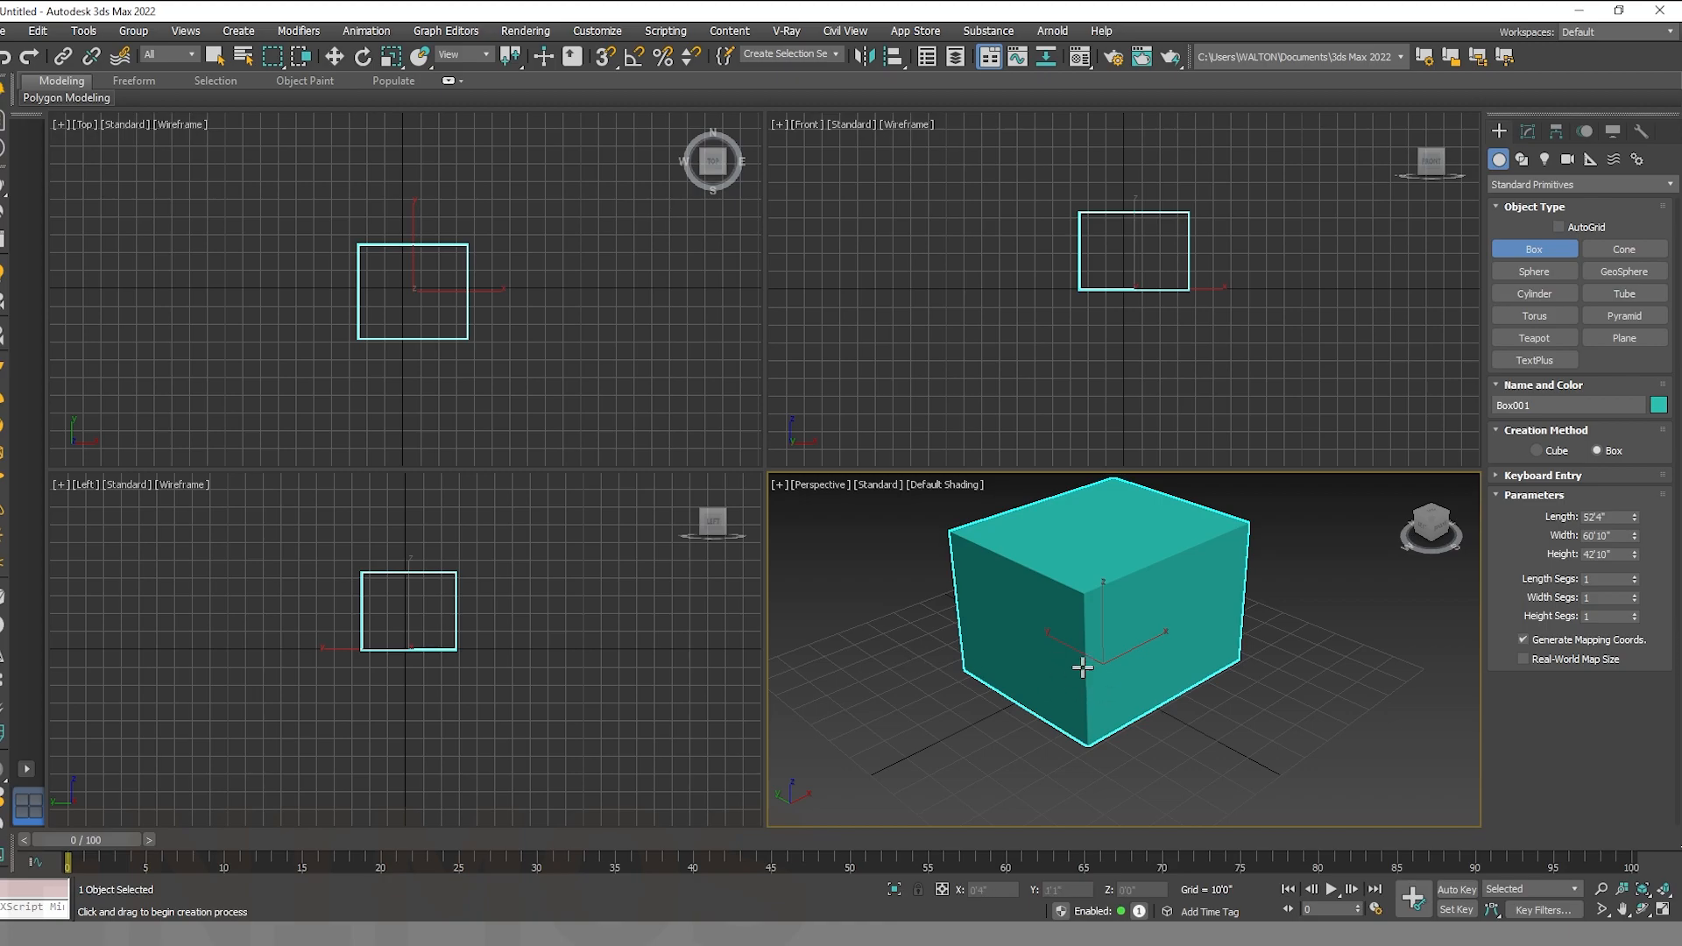
middle_click_drag(1065, 658, 1065, 657)
left_click(462, 346)
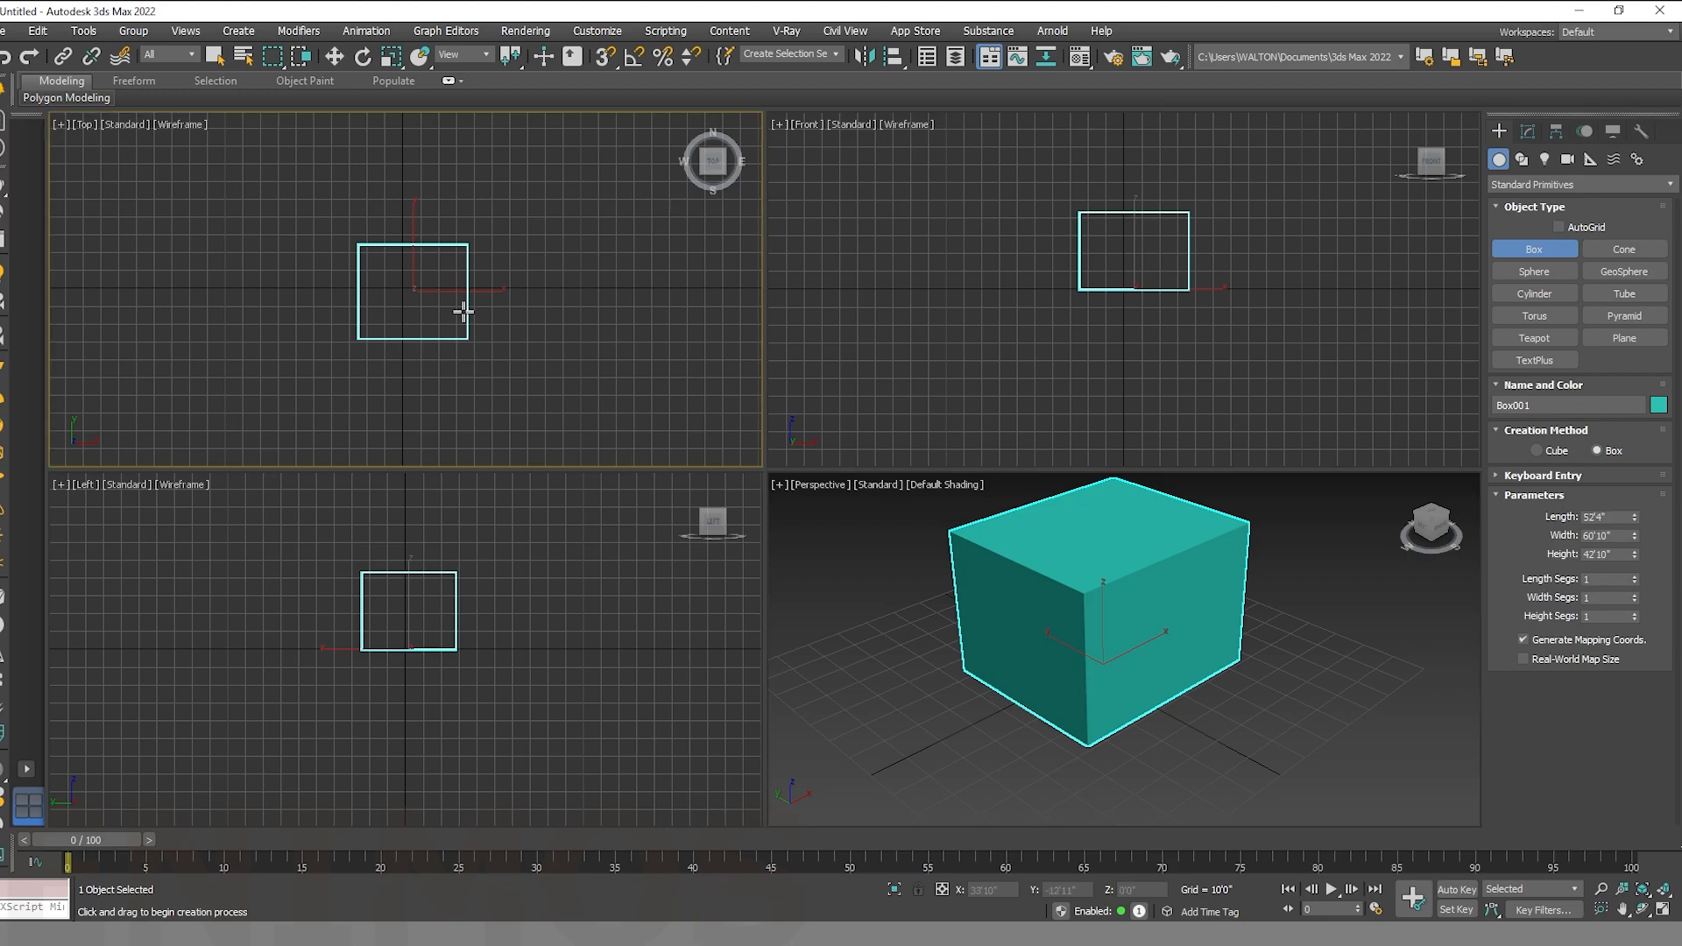
left_click(1065, 666)
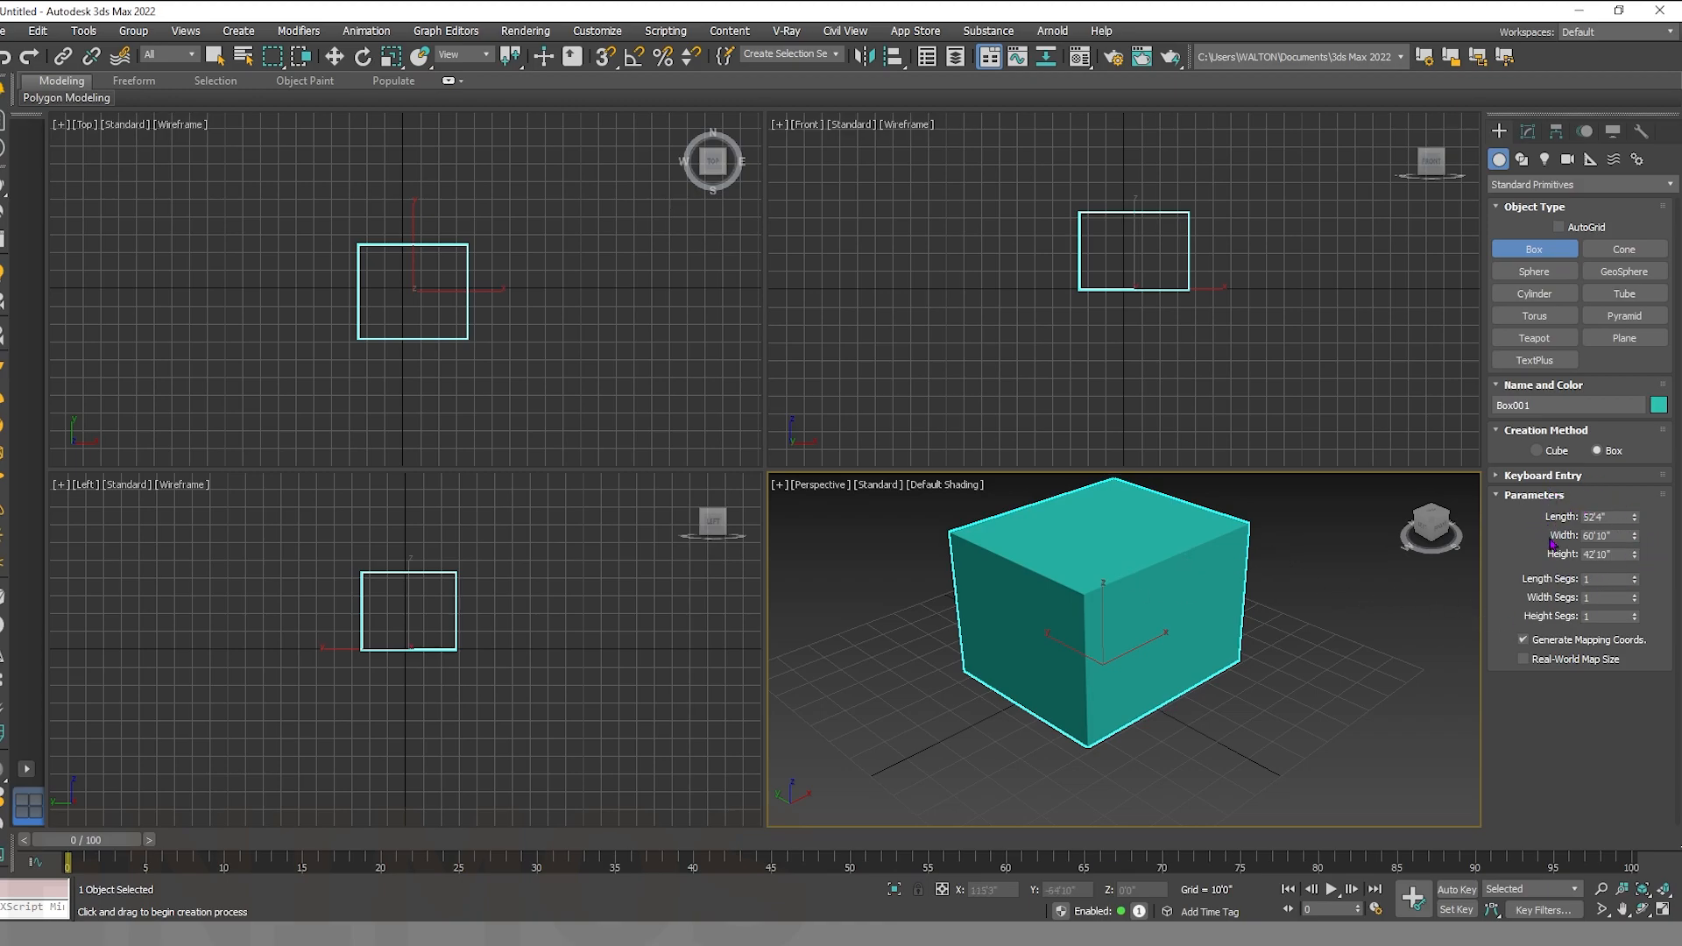
Set the box's length to 10'0", width to 12'0" and height to 10'0".
double_click(1610, 518)
type("10")
key("Return")
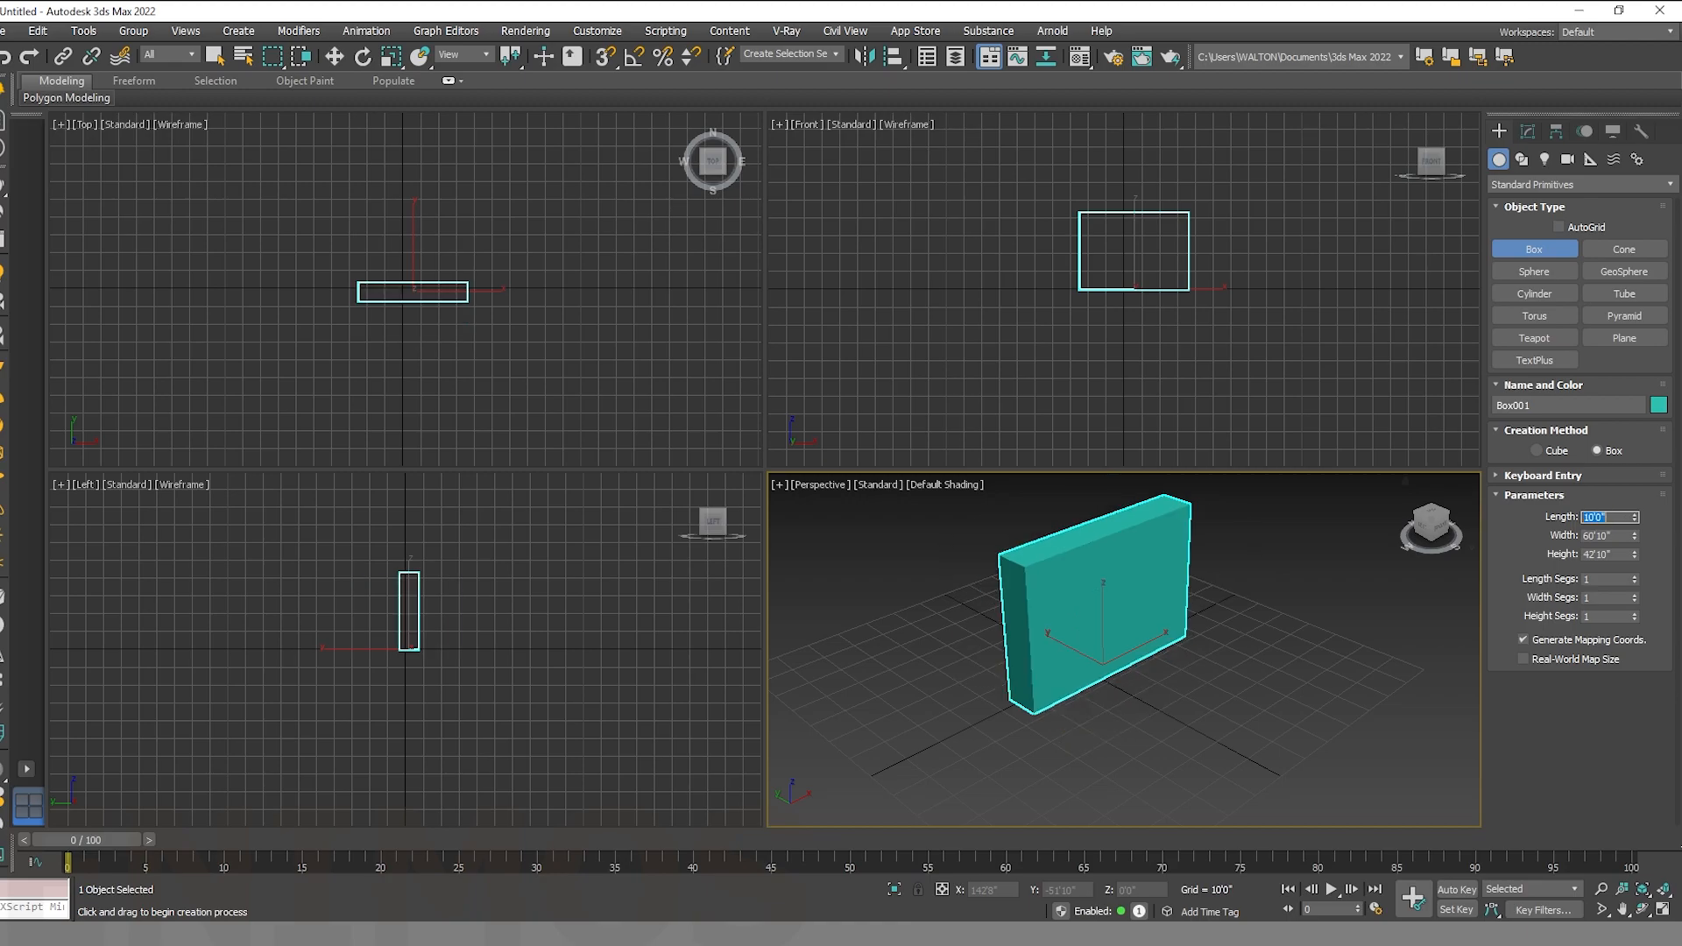
key("Tab")
type("12")
left_click(1617, 554)
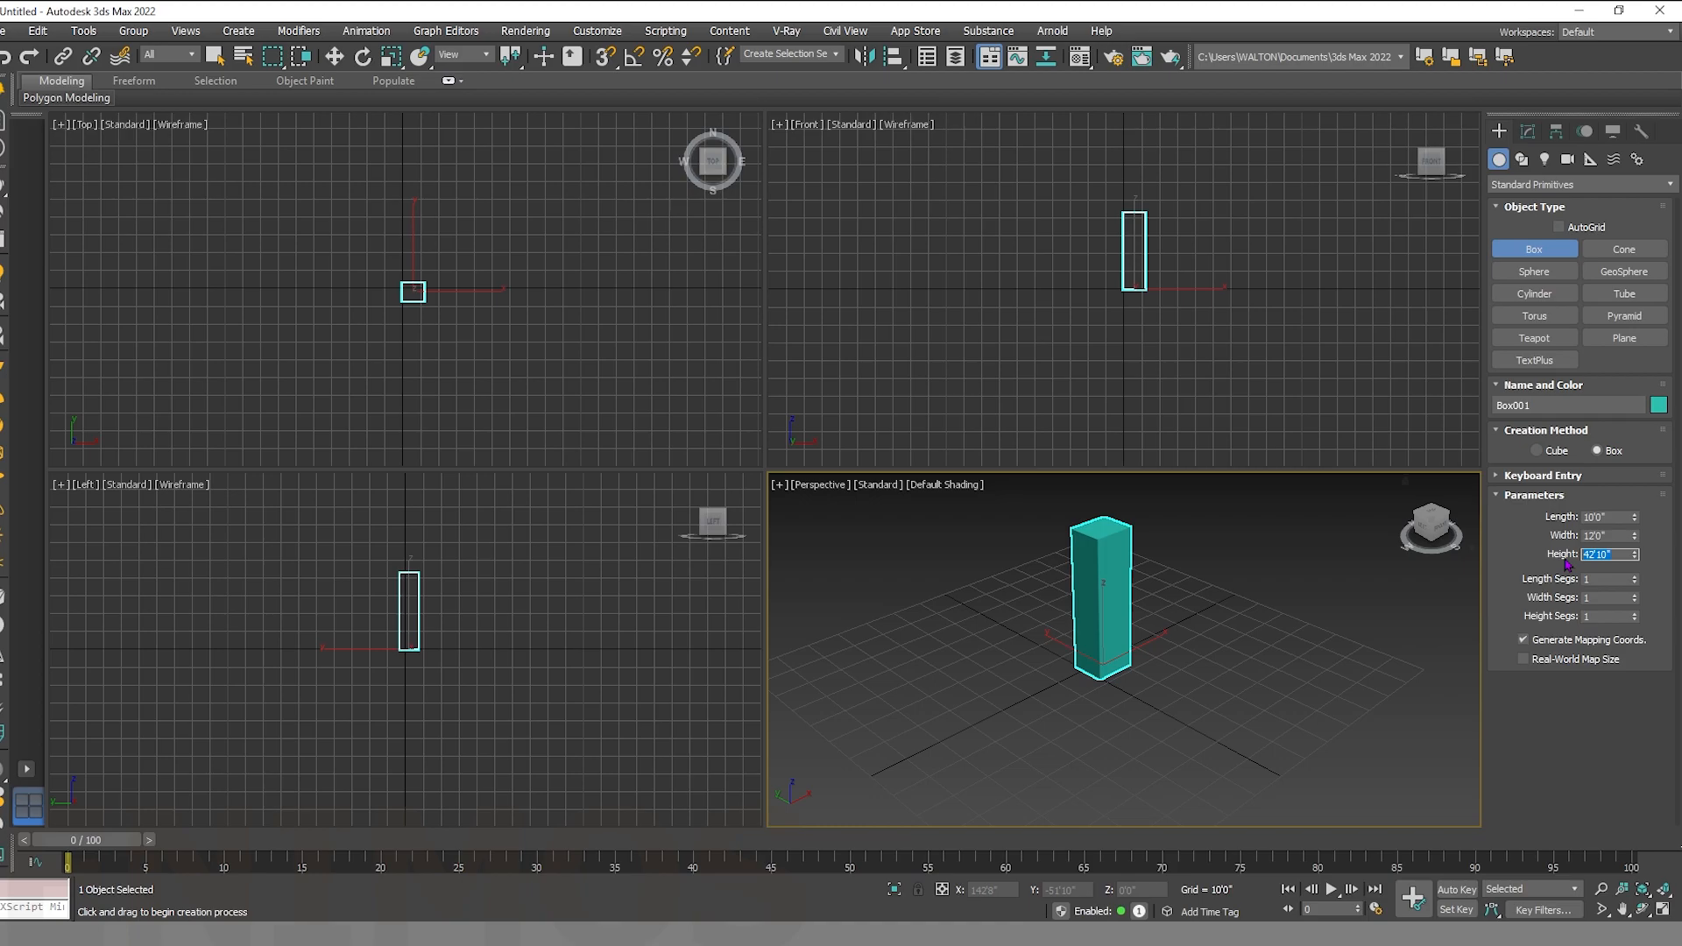
key("Return")
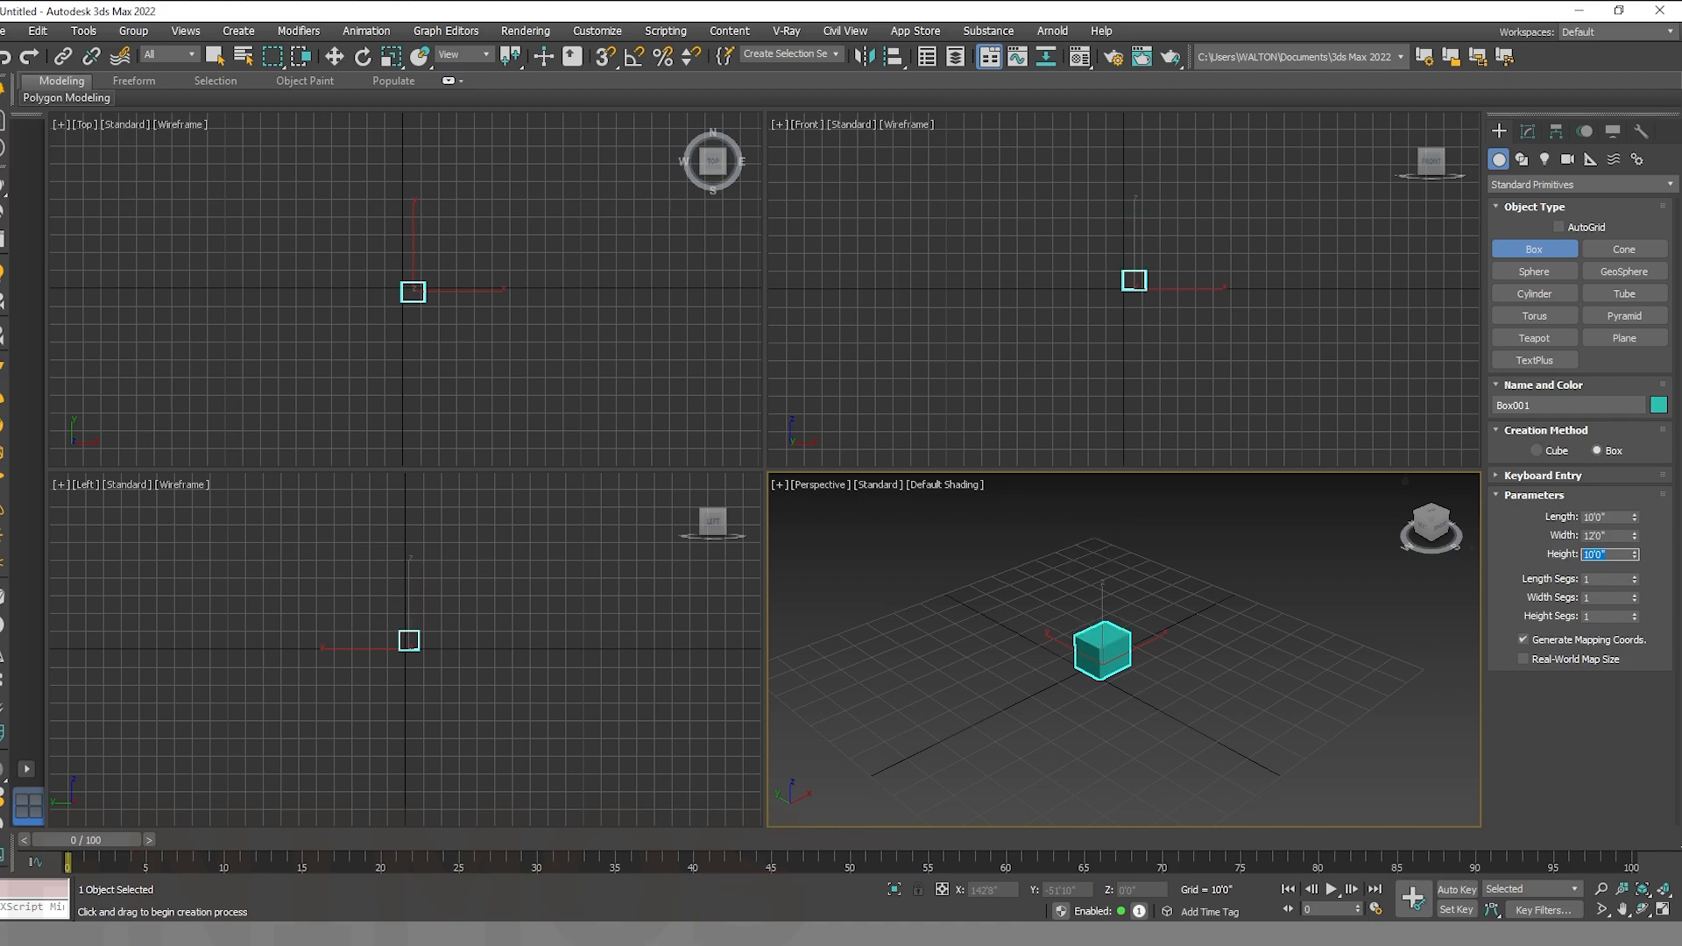
scroll(1115, 663, "up", 5)
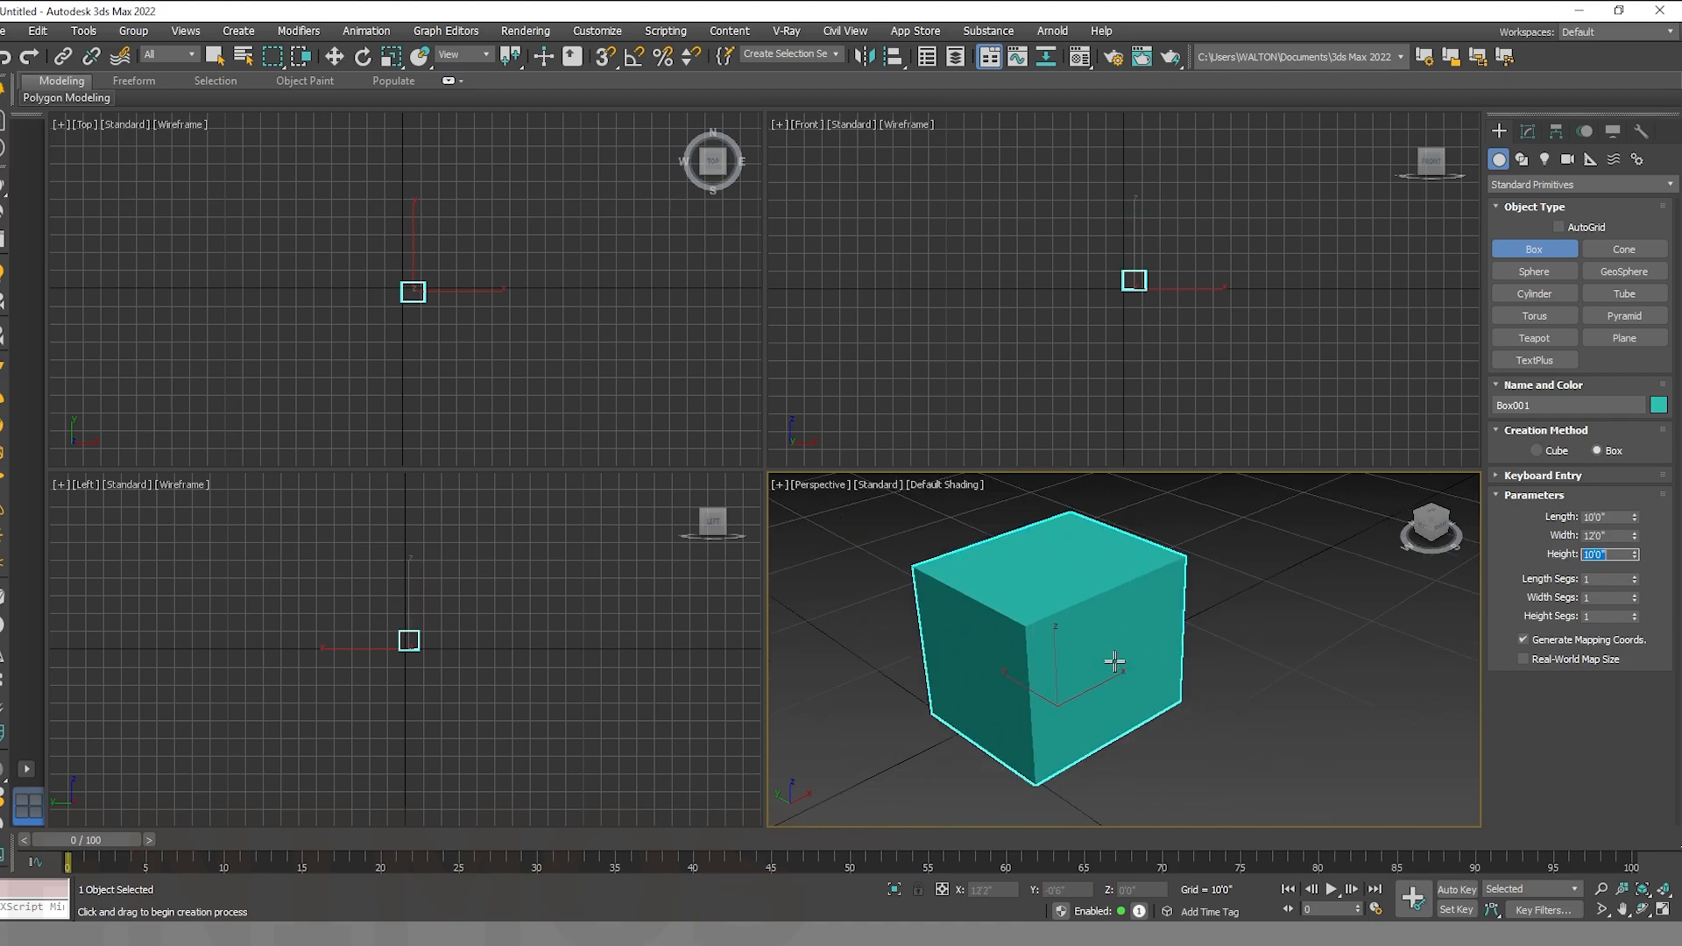
Activate the Move tool and show the selected box's editable parameters for review.
left_click(333, 57)
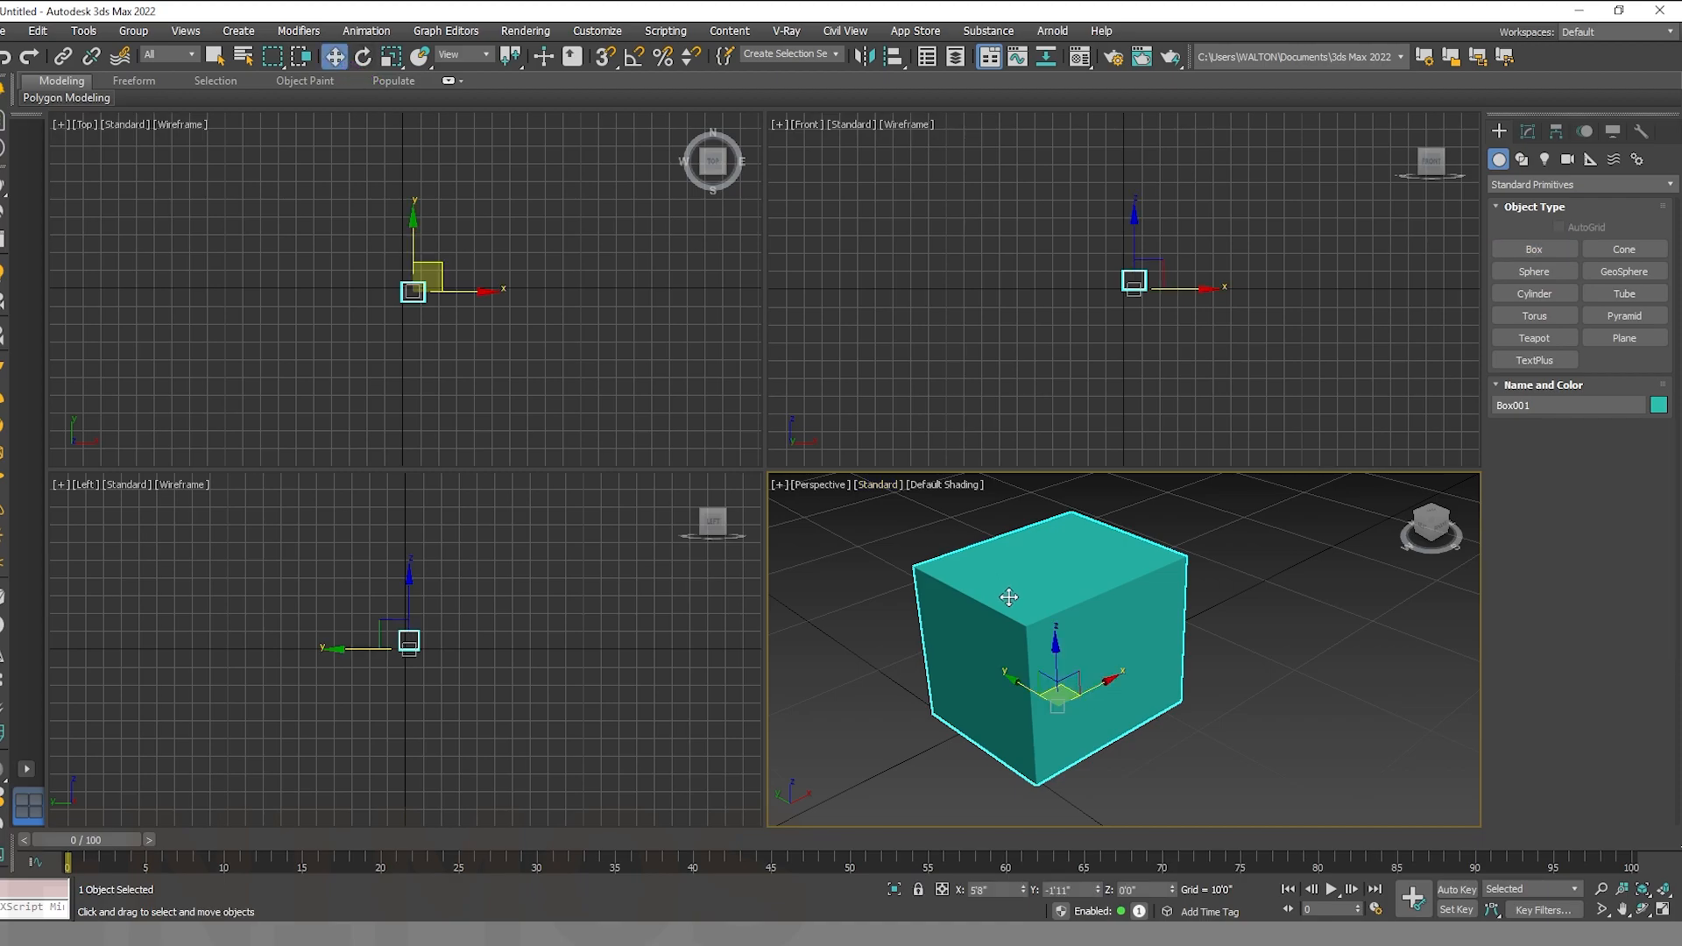
left_click(1529, 132)
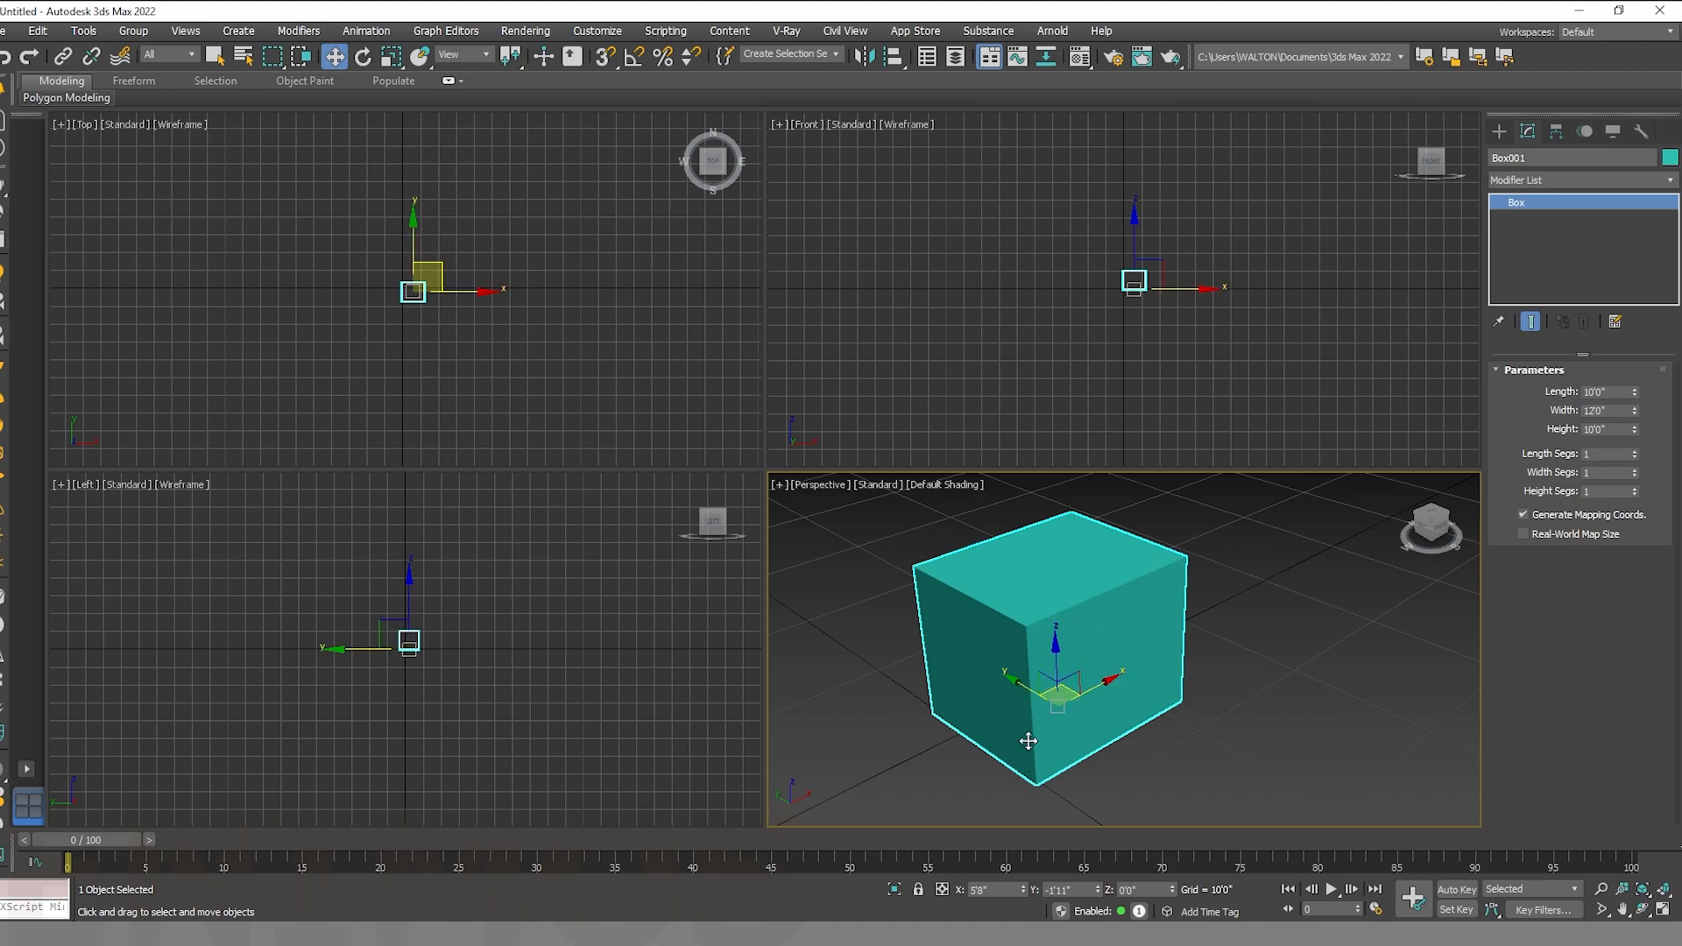
scroll(1048, 711, "down", 5)
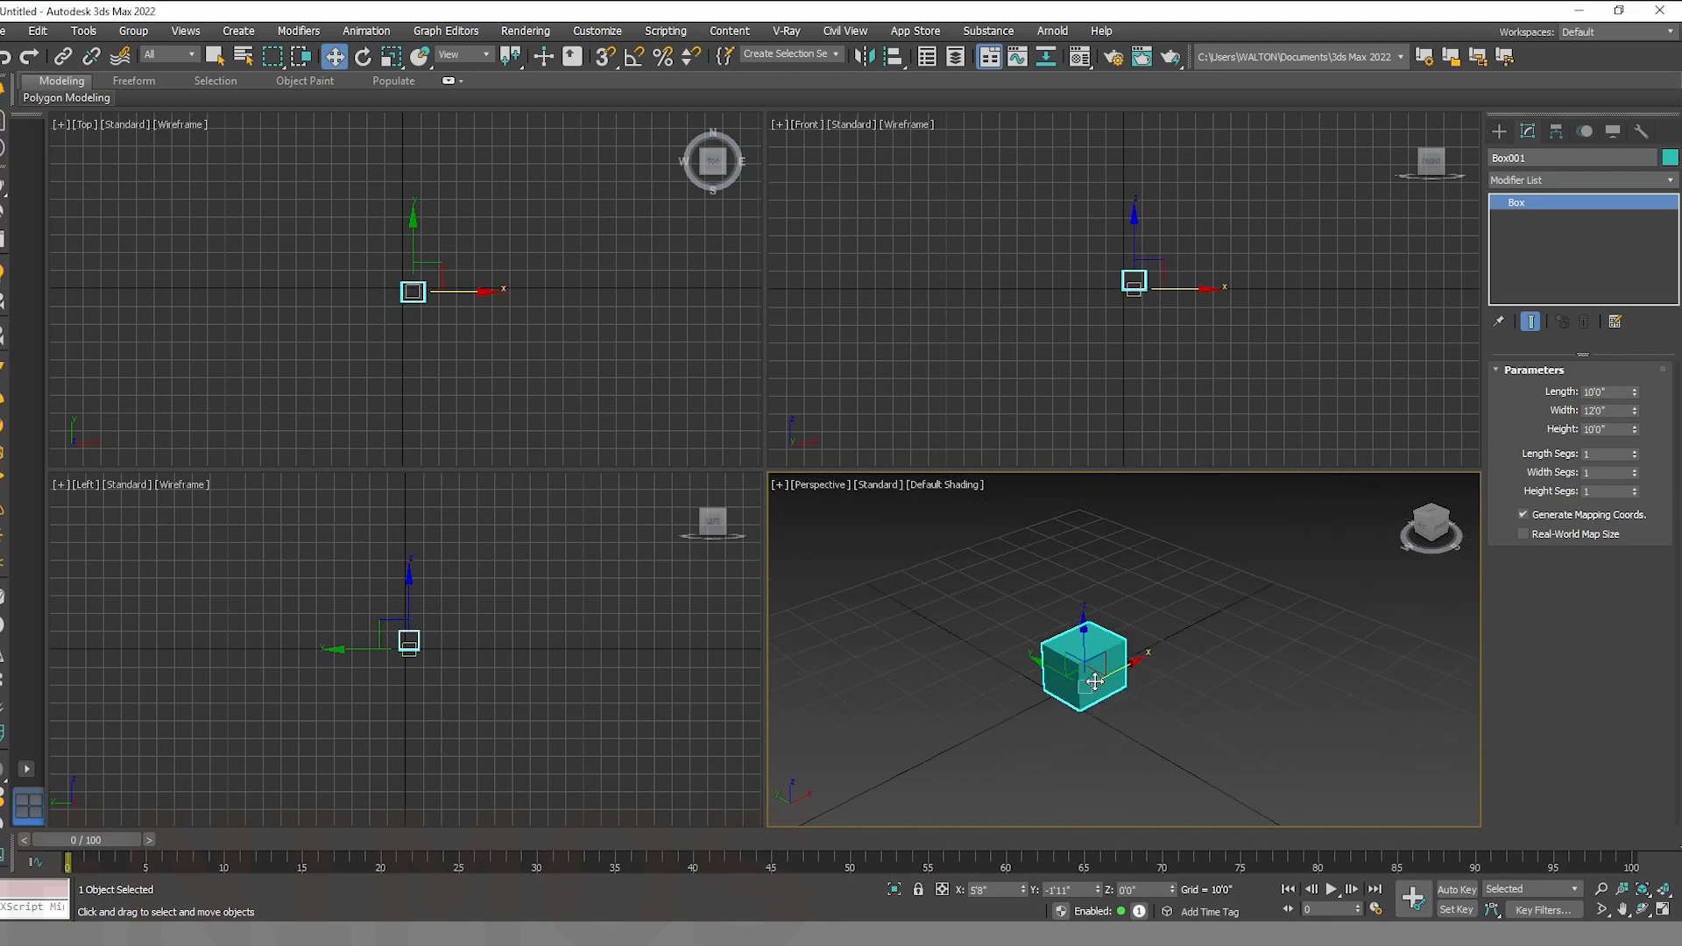
middle_click_drag(430, 346, 419, 341)
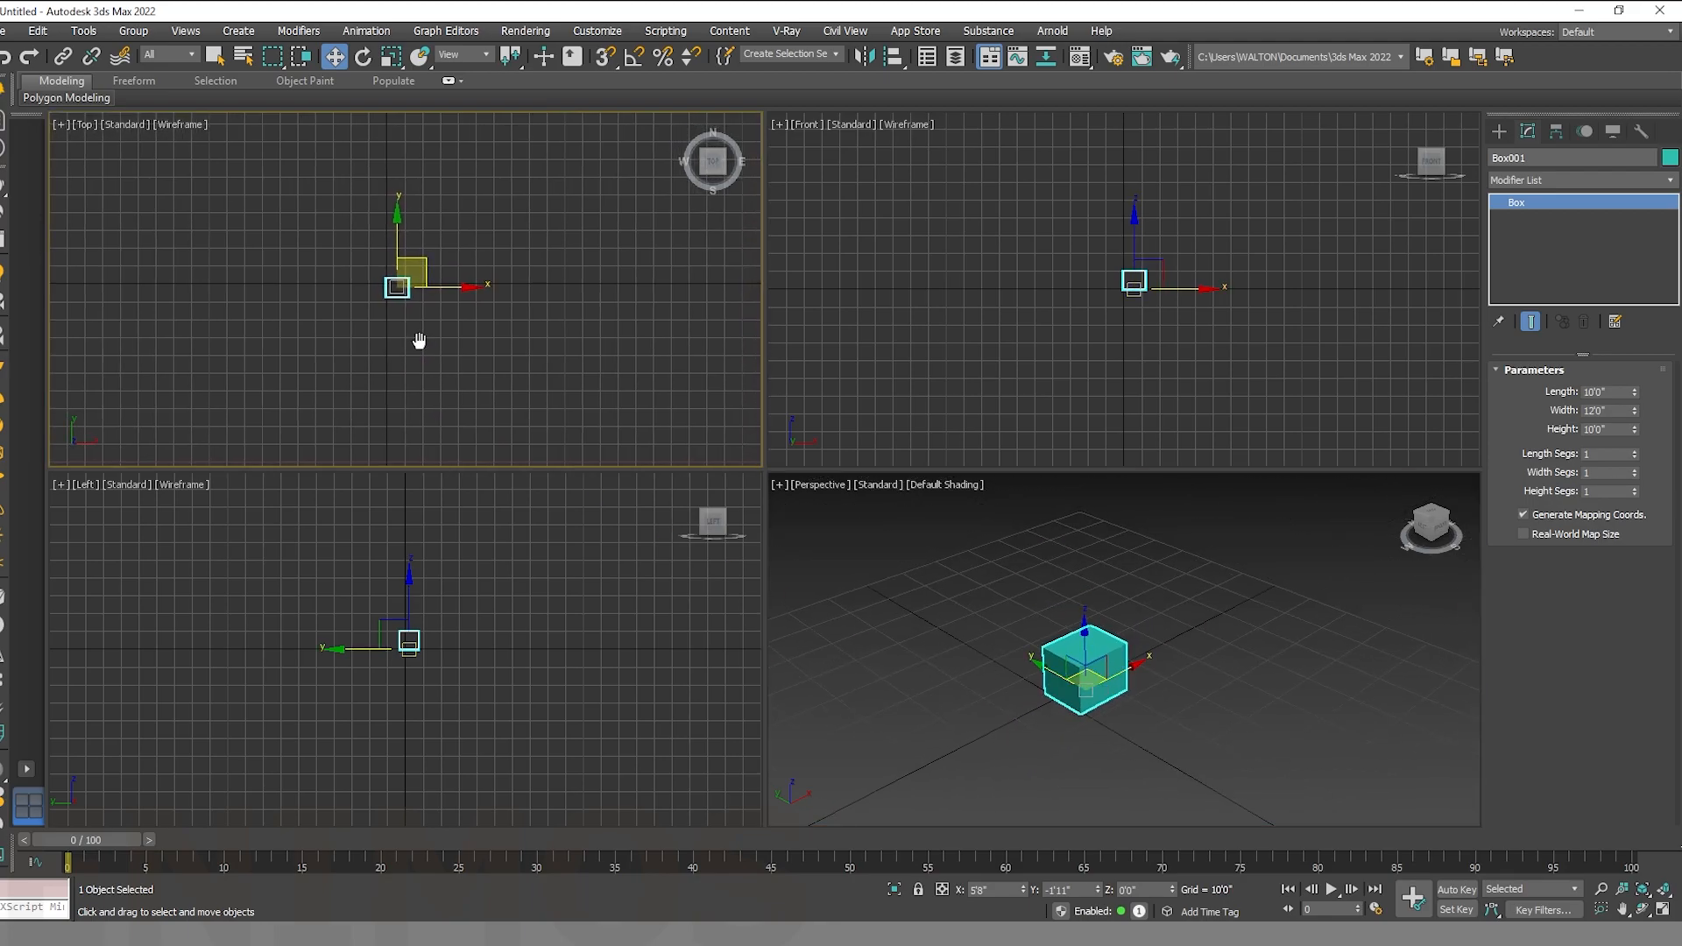
Create a pointed cone beside the box in the Top view, with a base radius of about 7'7" and a height of about 19'0".
left_click(1499, 132)
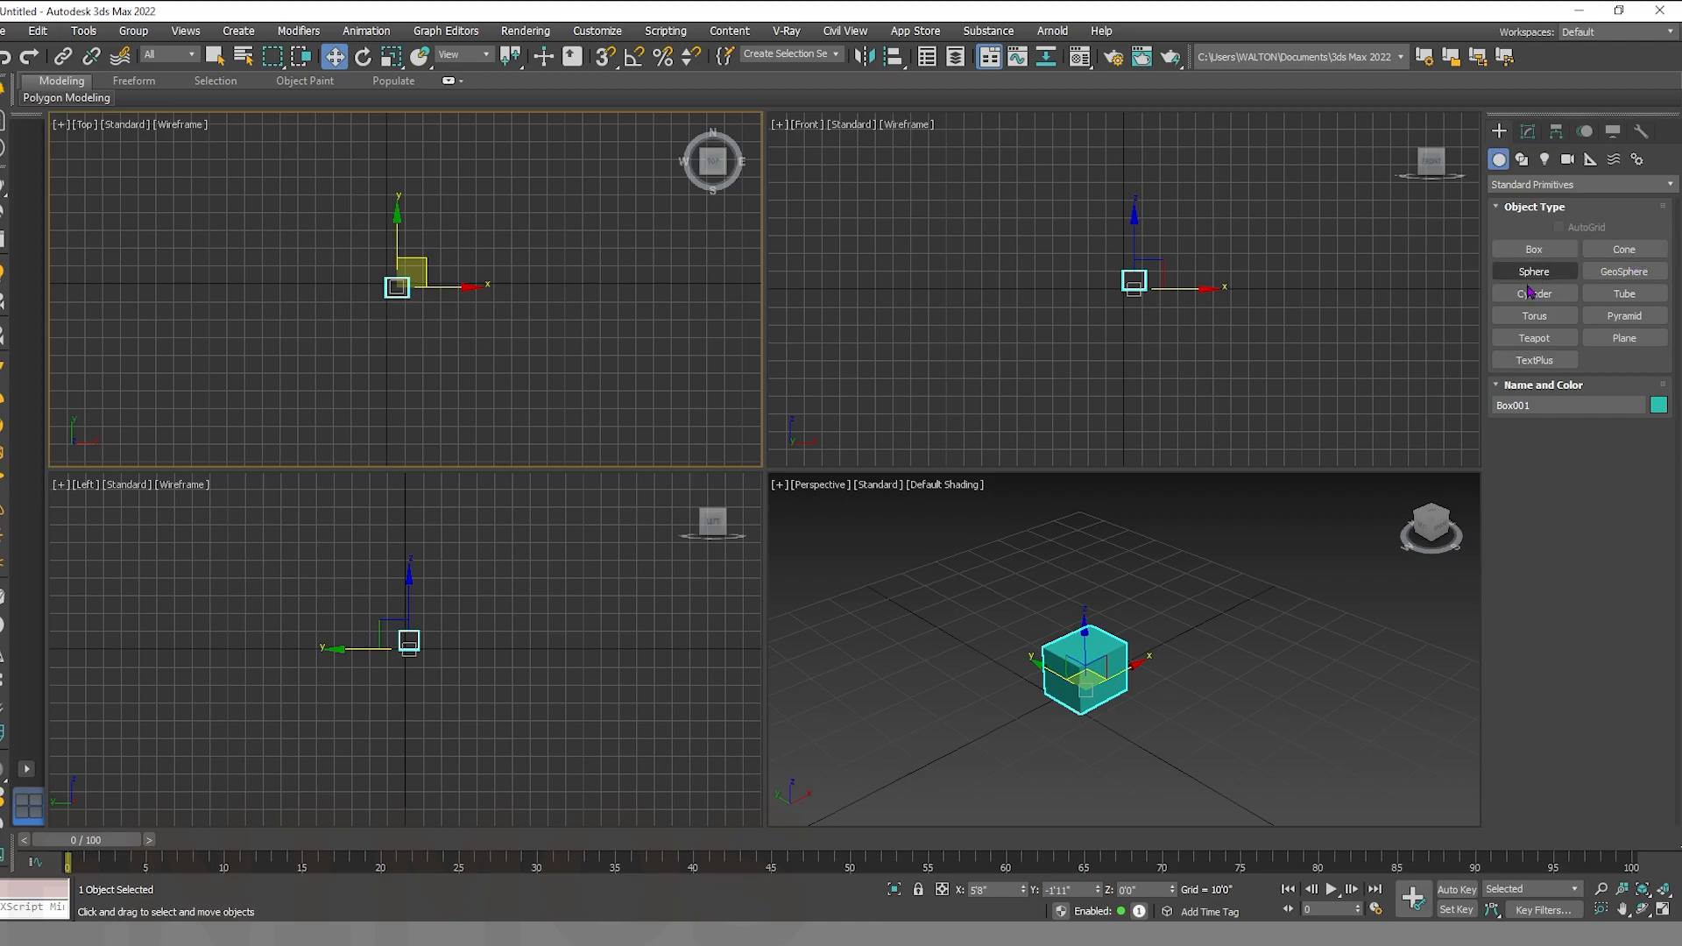
left_click(1626, 249)
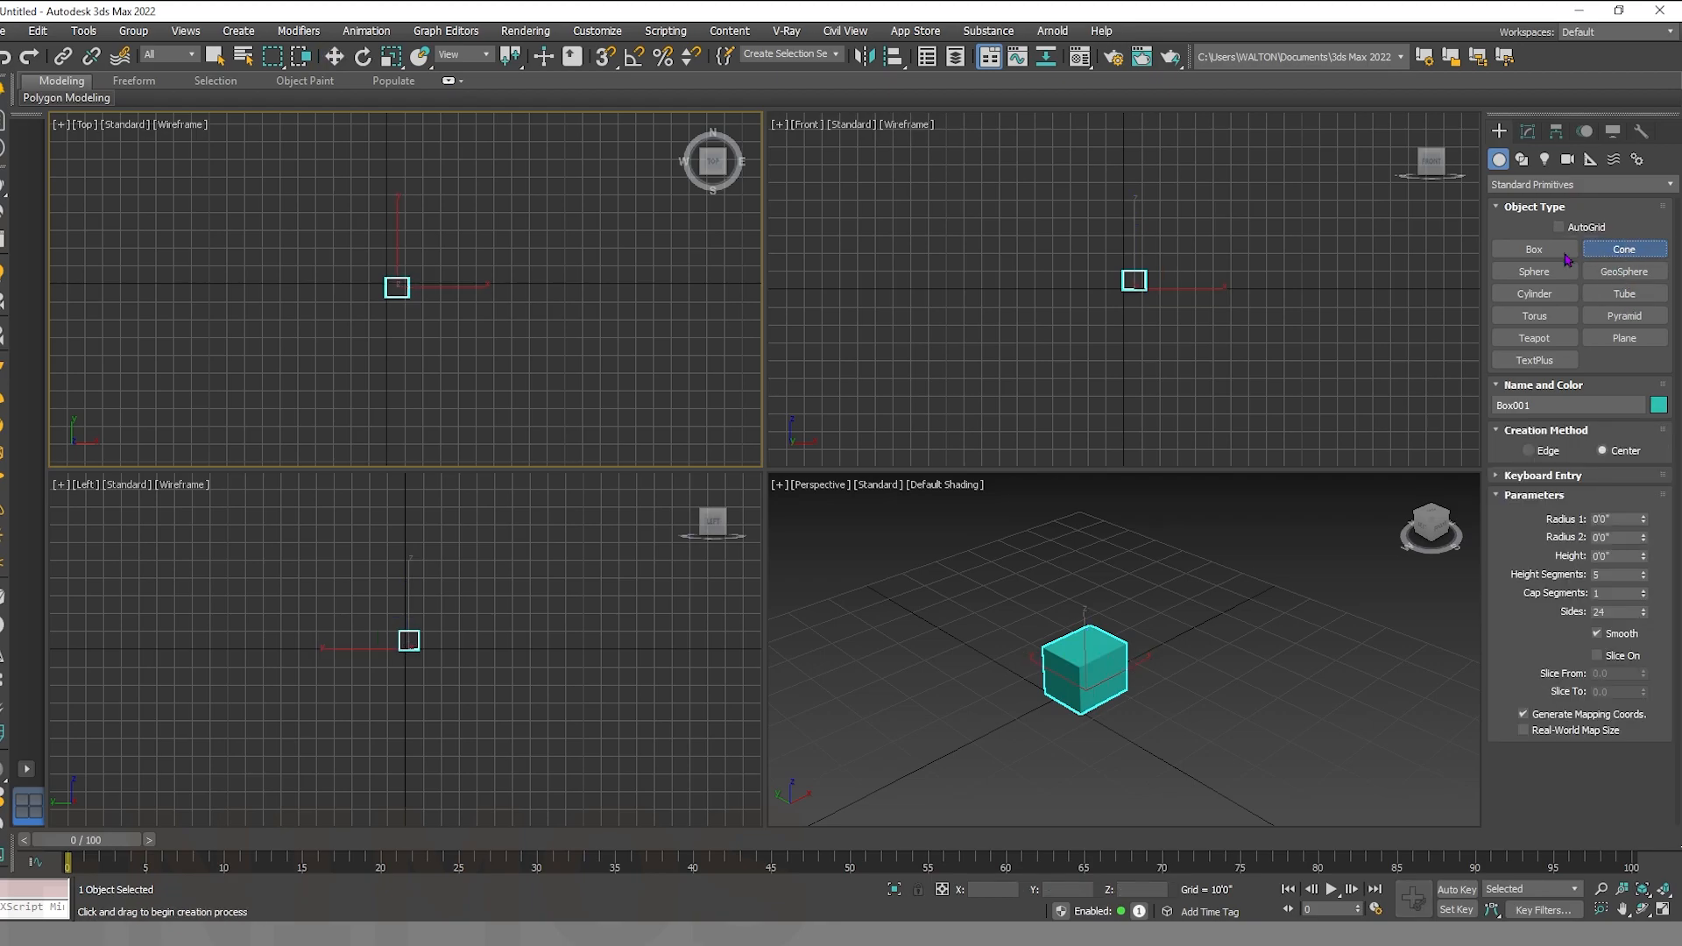
scroll(446, 289, "up", 5)
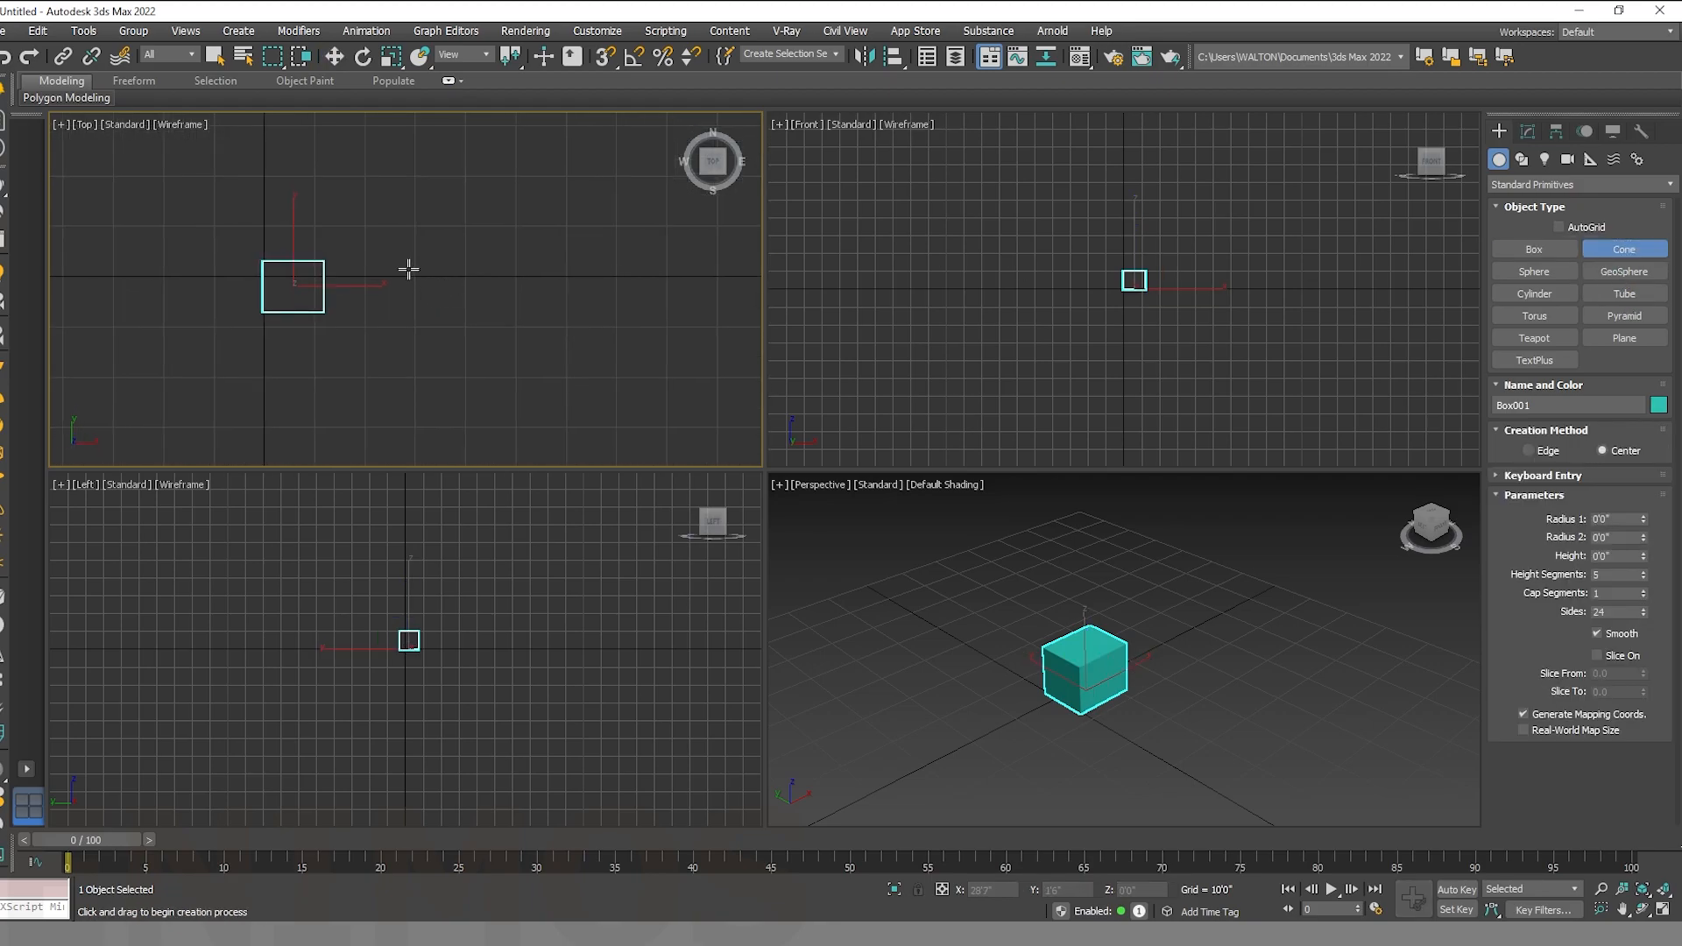
left_click_drag(408, 269, 424, 298)
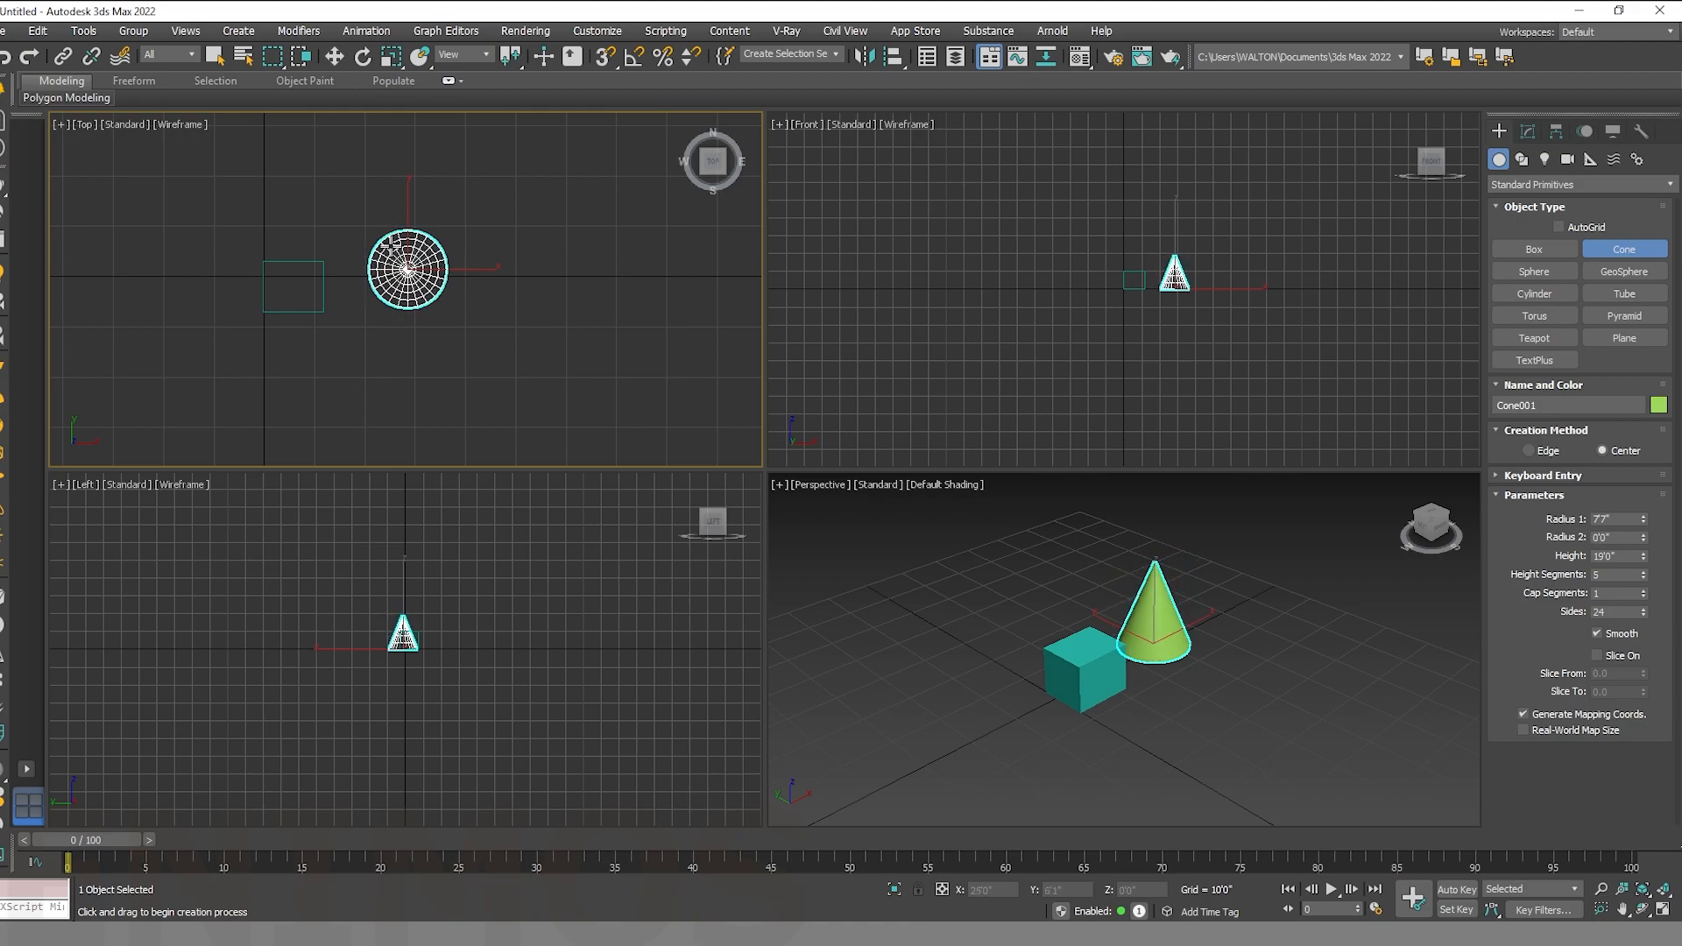
scroll(1042, 644, "up", 5)
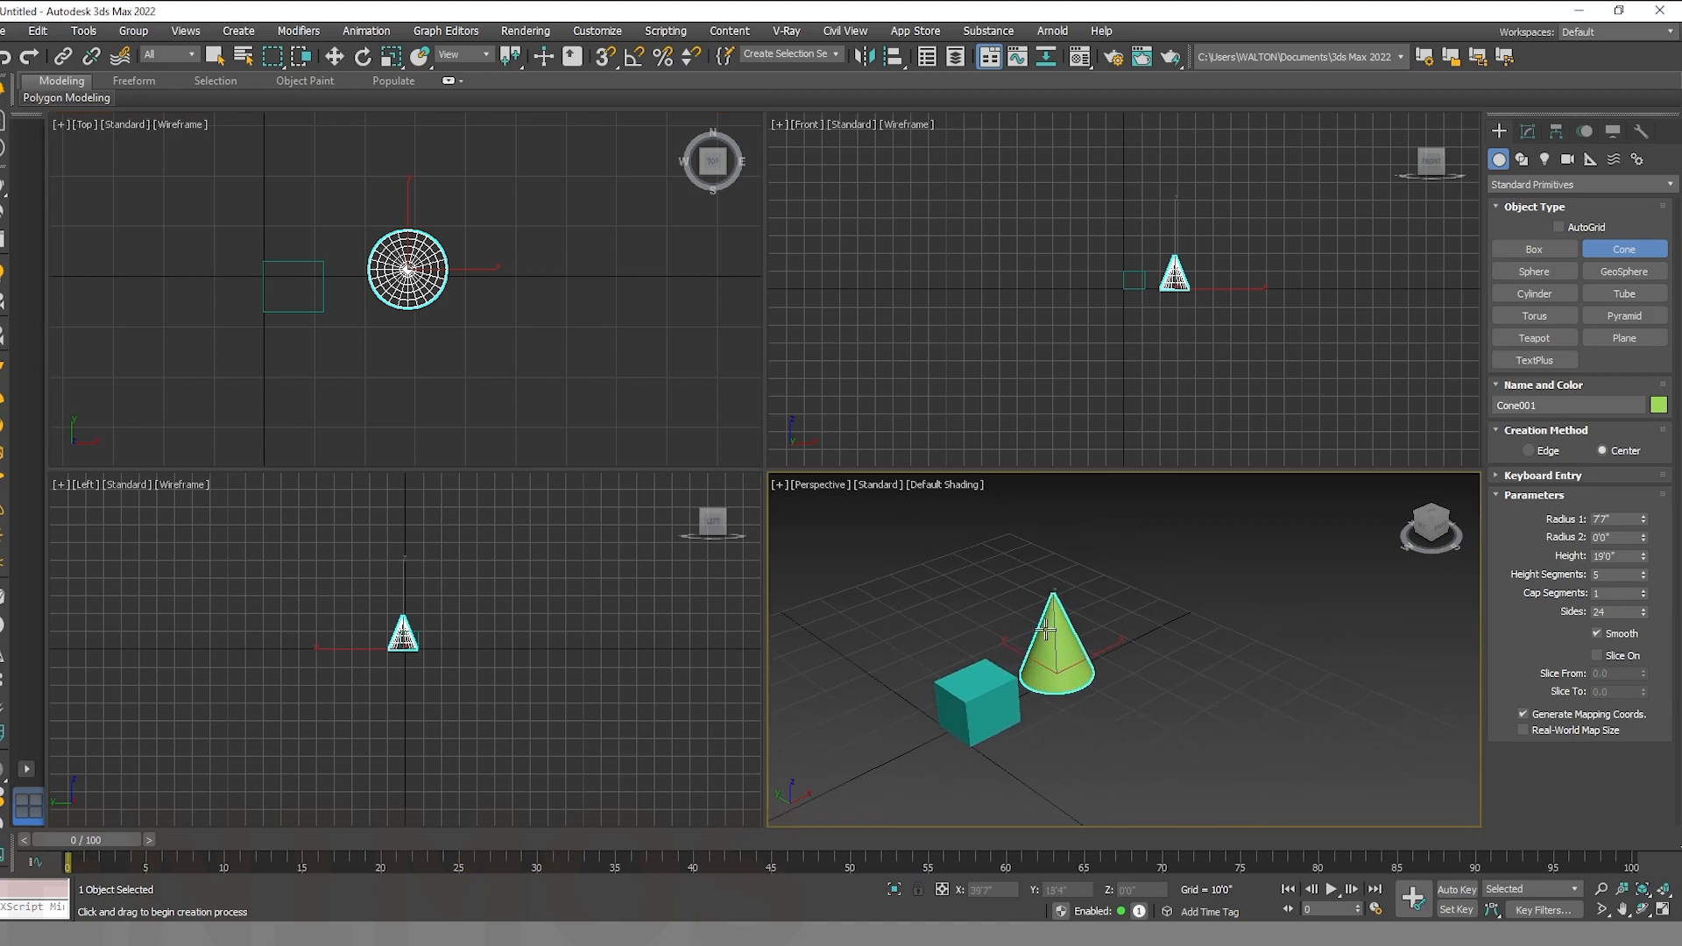
scroll(1043, 613, "up", 2)
scroll(1050, 648, "down", 4)
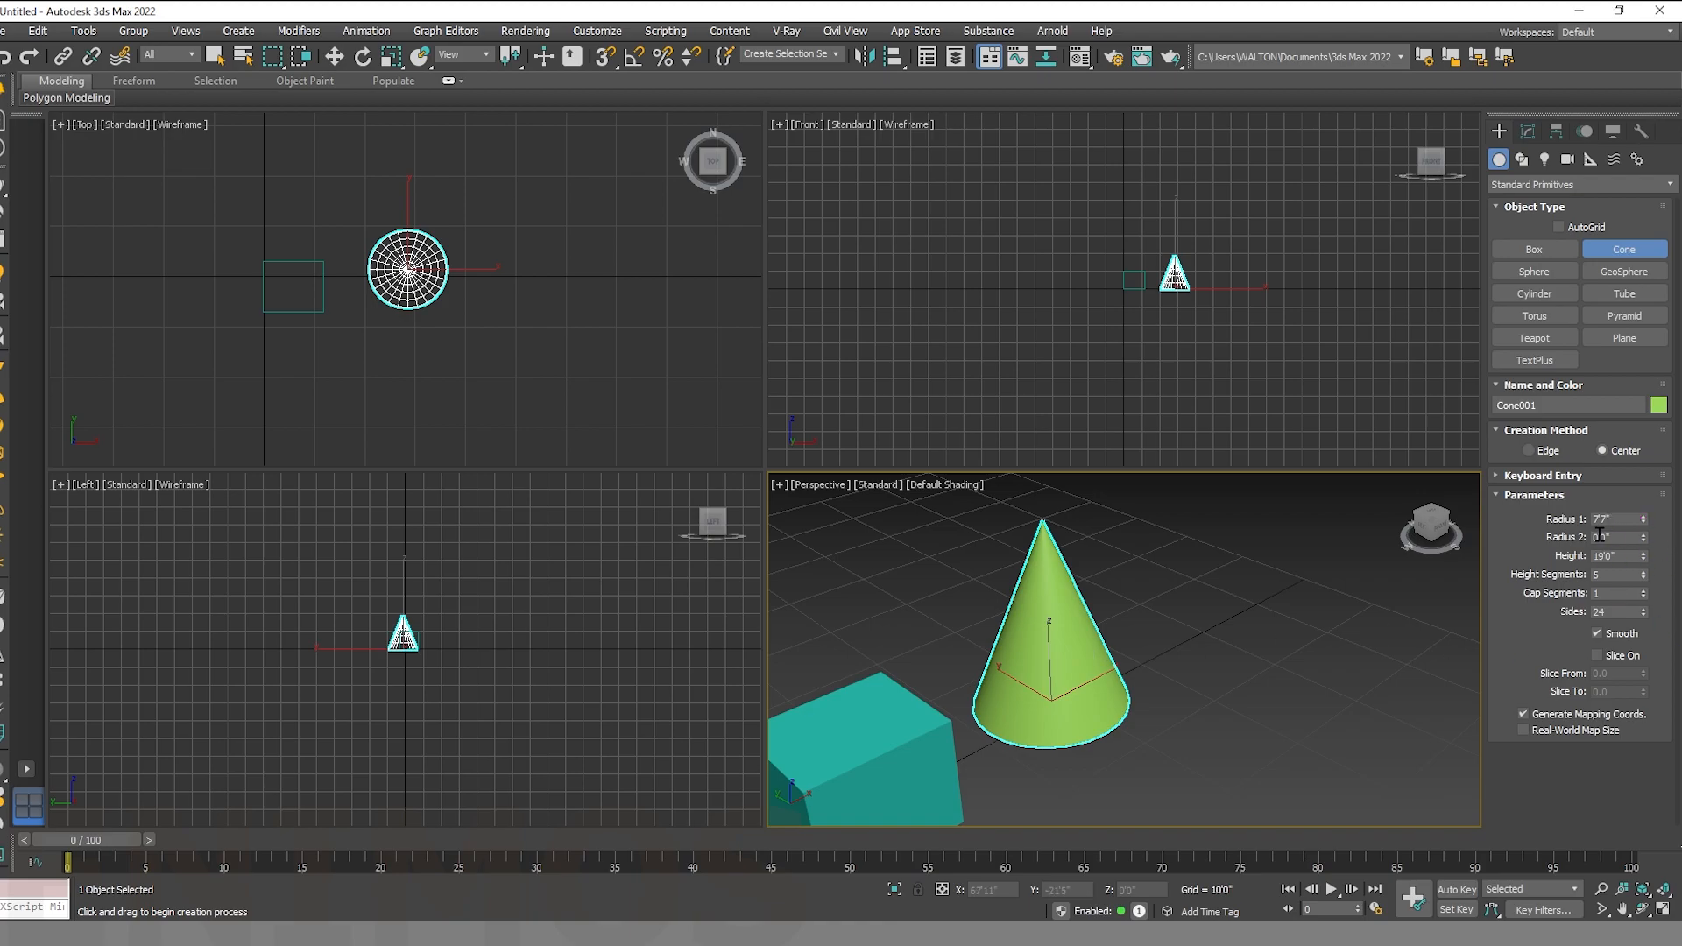
Examine the cone's Radius 1 and Radius 2 parameters against its base and tip in the Perspective and Top views.
double_click(1624, 520)
double_click(1621, 538)
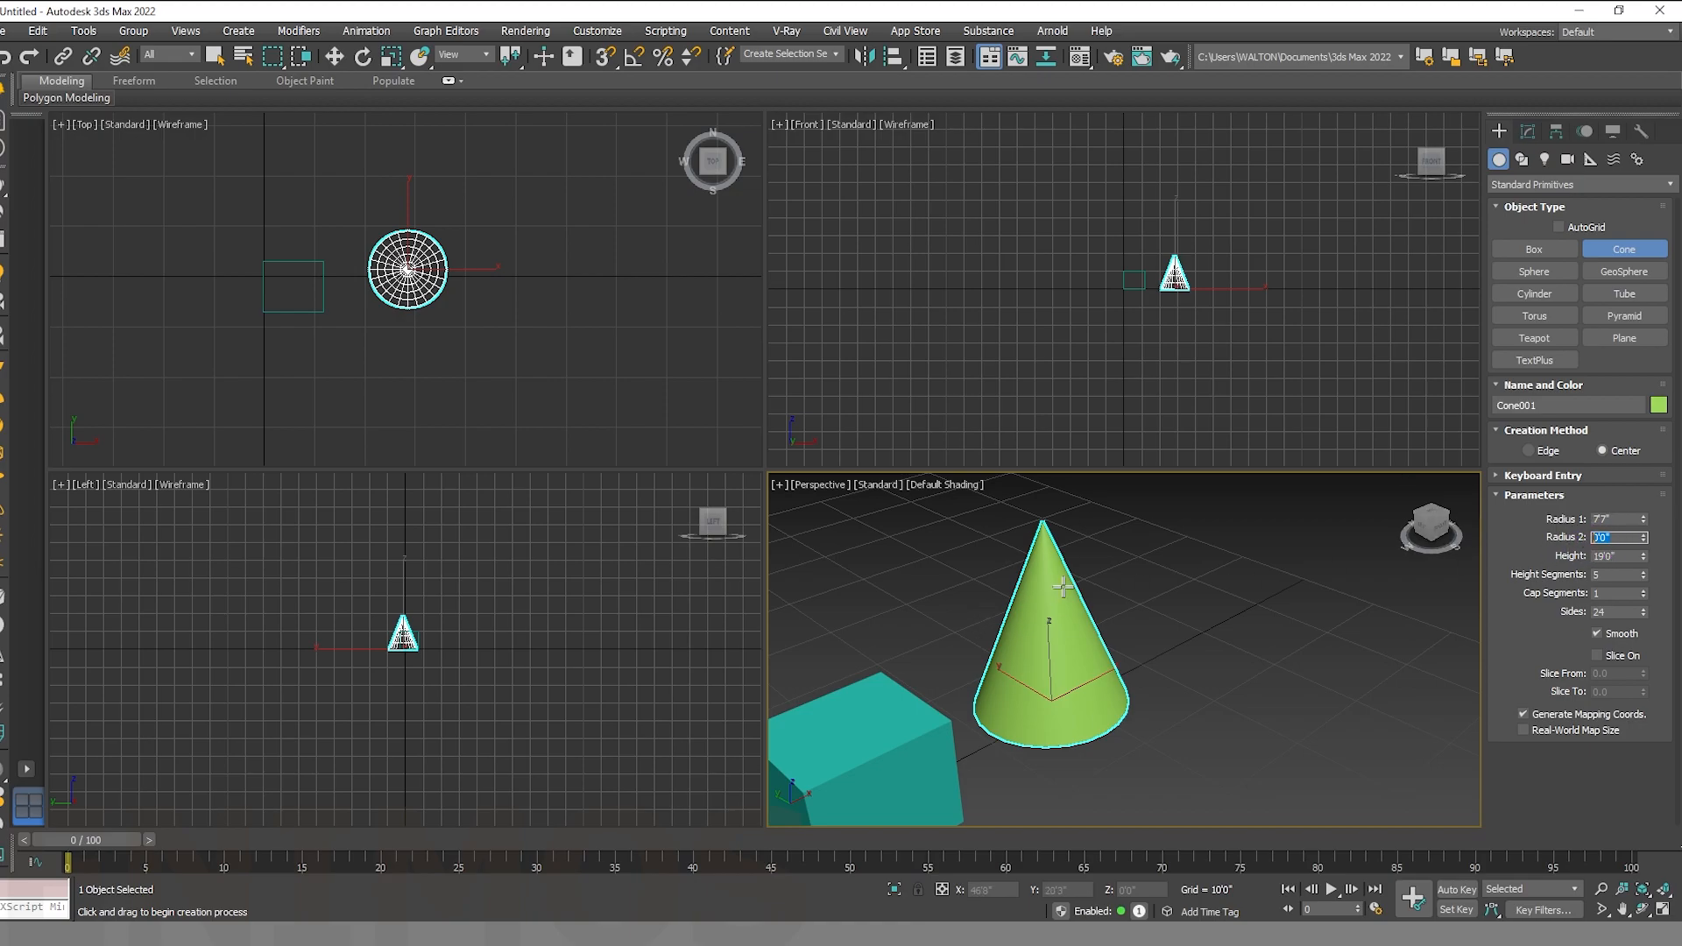
middle_click_drag(1082, 603, 1103, 600)
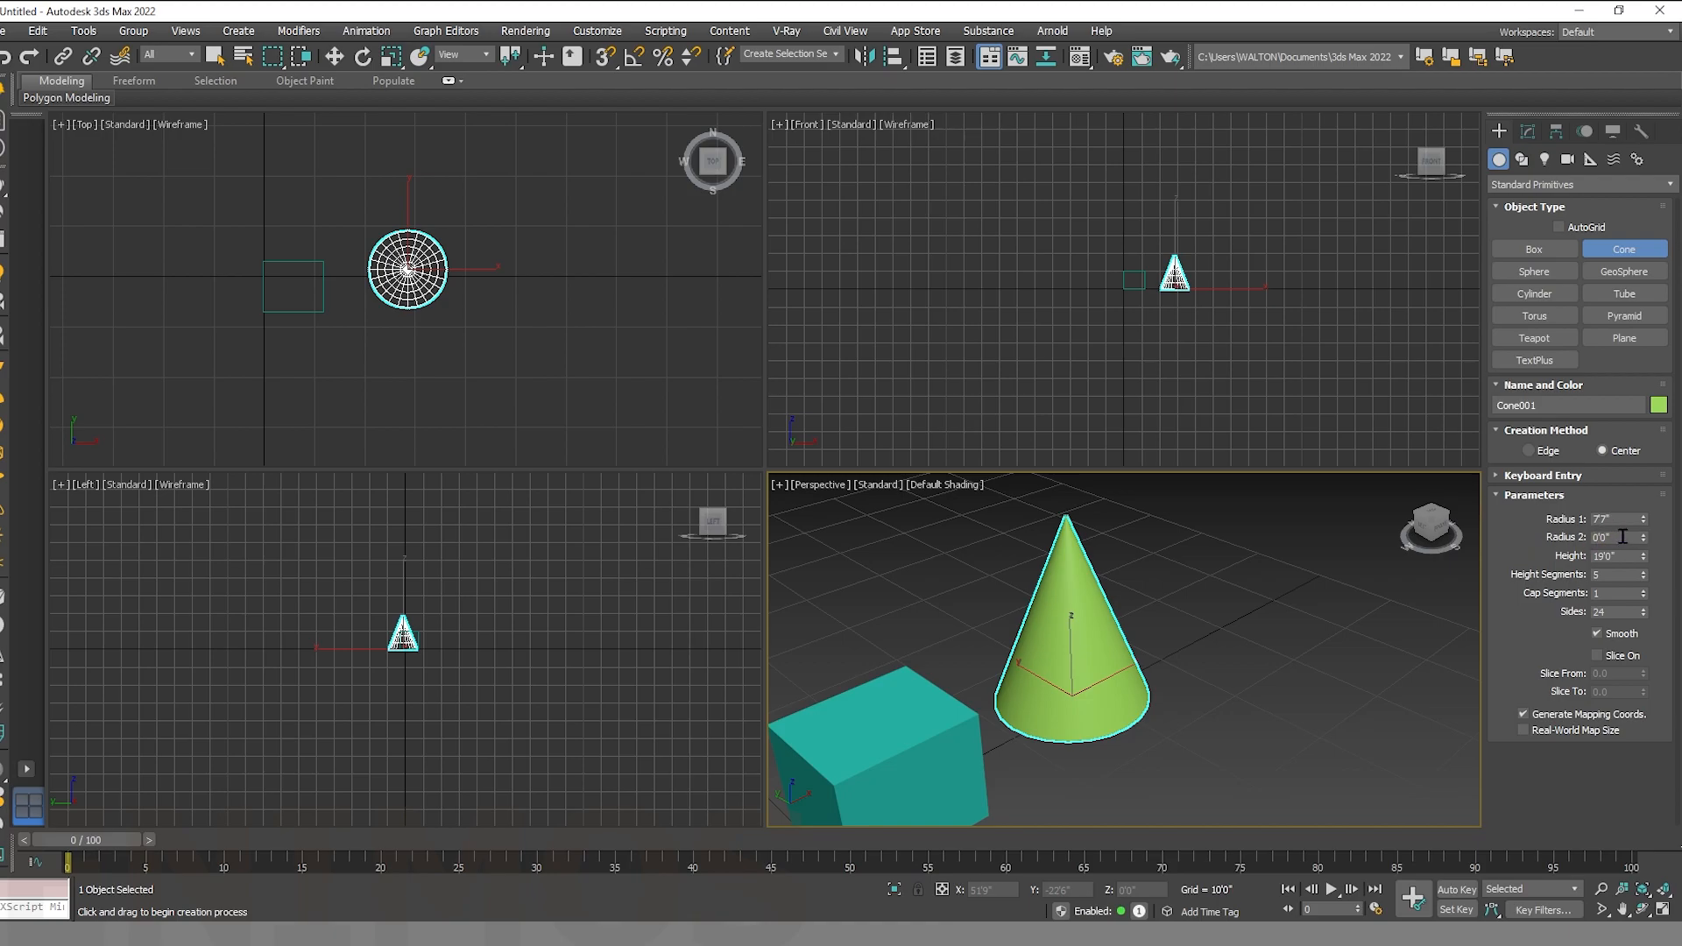
mouse_move(1644, 543)
left_mouse_down()
mouse_move(1648, 356)
mouse_move(1623, 578)
mouse_move(1643, 508)
mouse_move(1657, 554)
left_mouse_up()
scroll(1353, 665, "down", 3)
scroll(1323, 665, "up", 4)
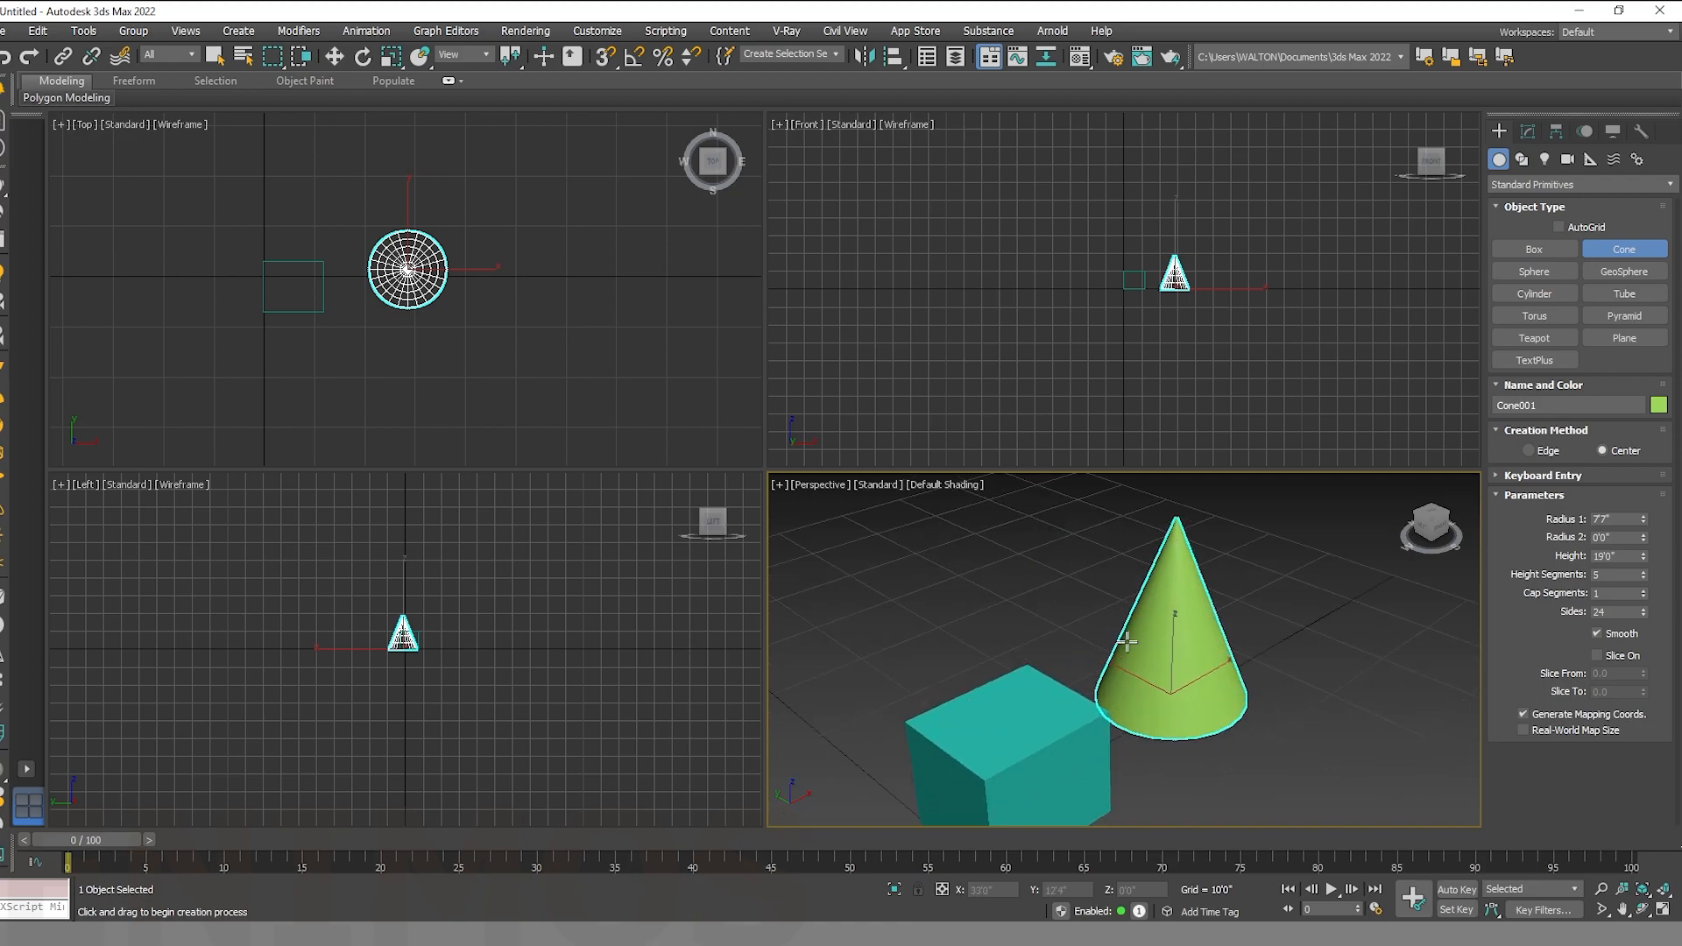
middle_click_drag(1388, 677, 1359, 673)
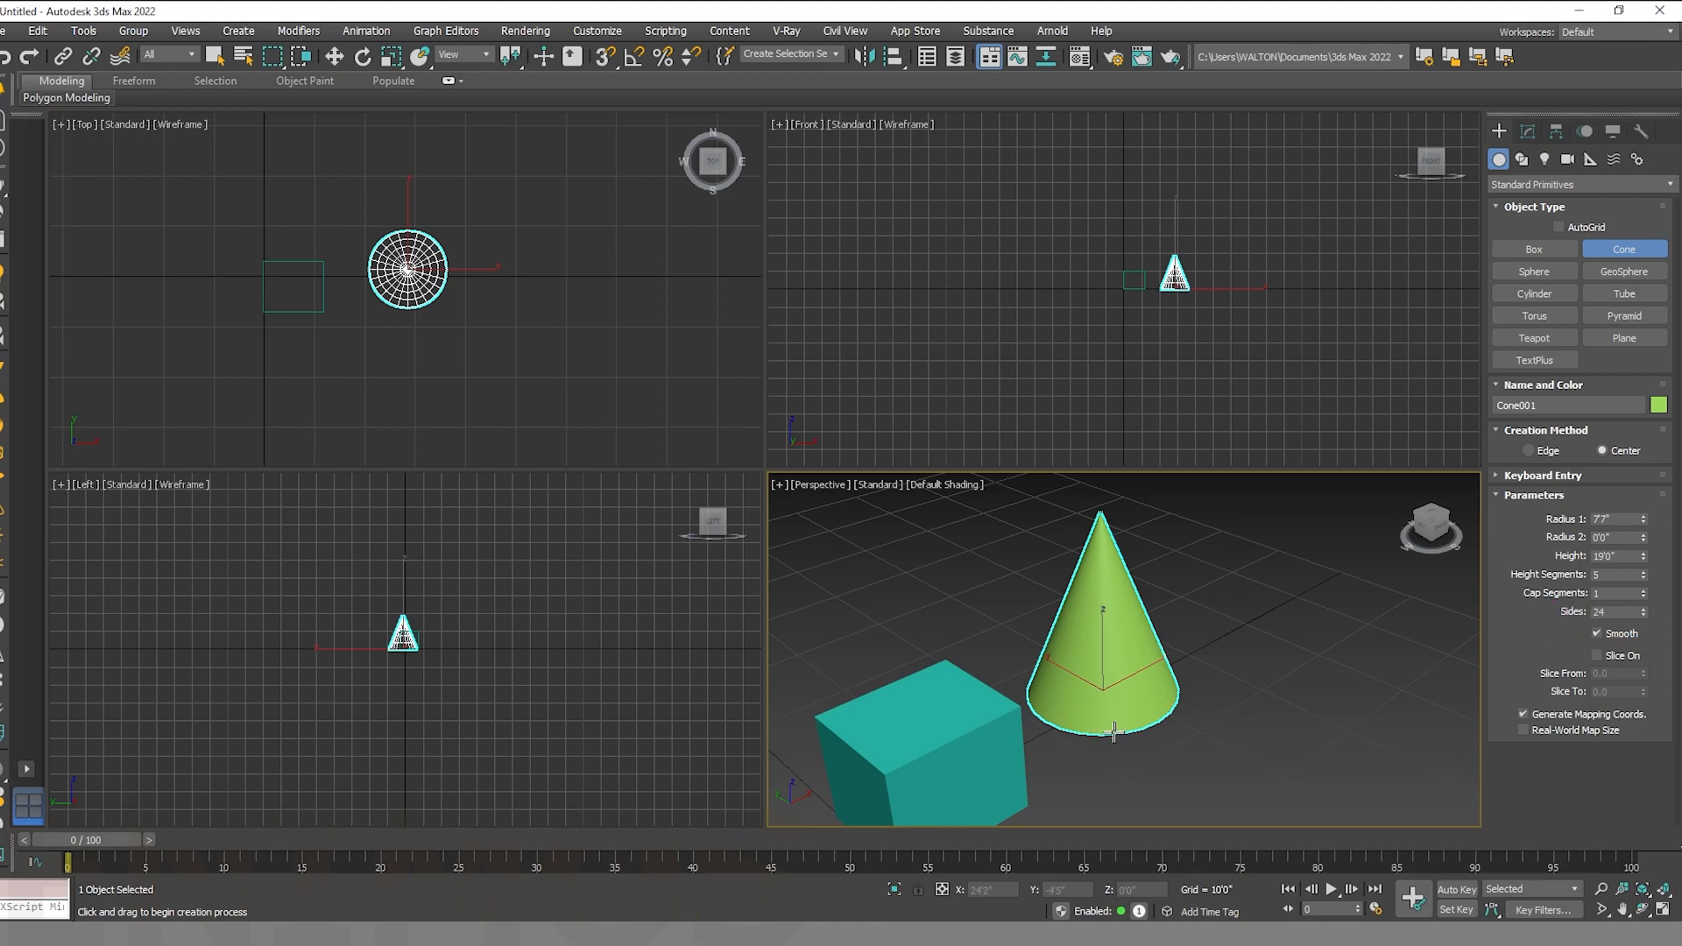
scroll(396, 257, "up", 6)
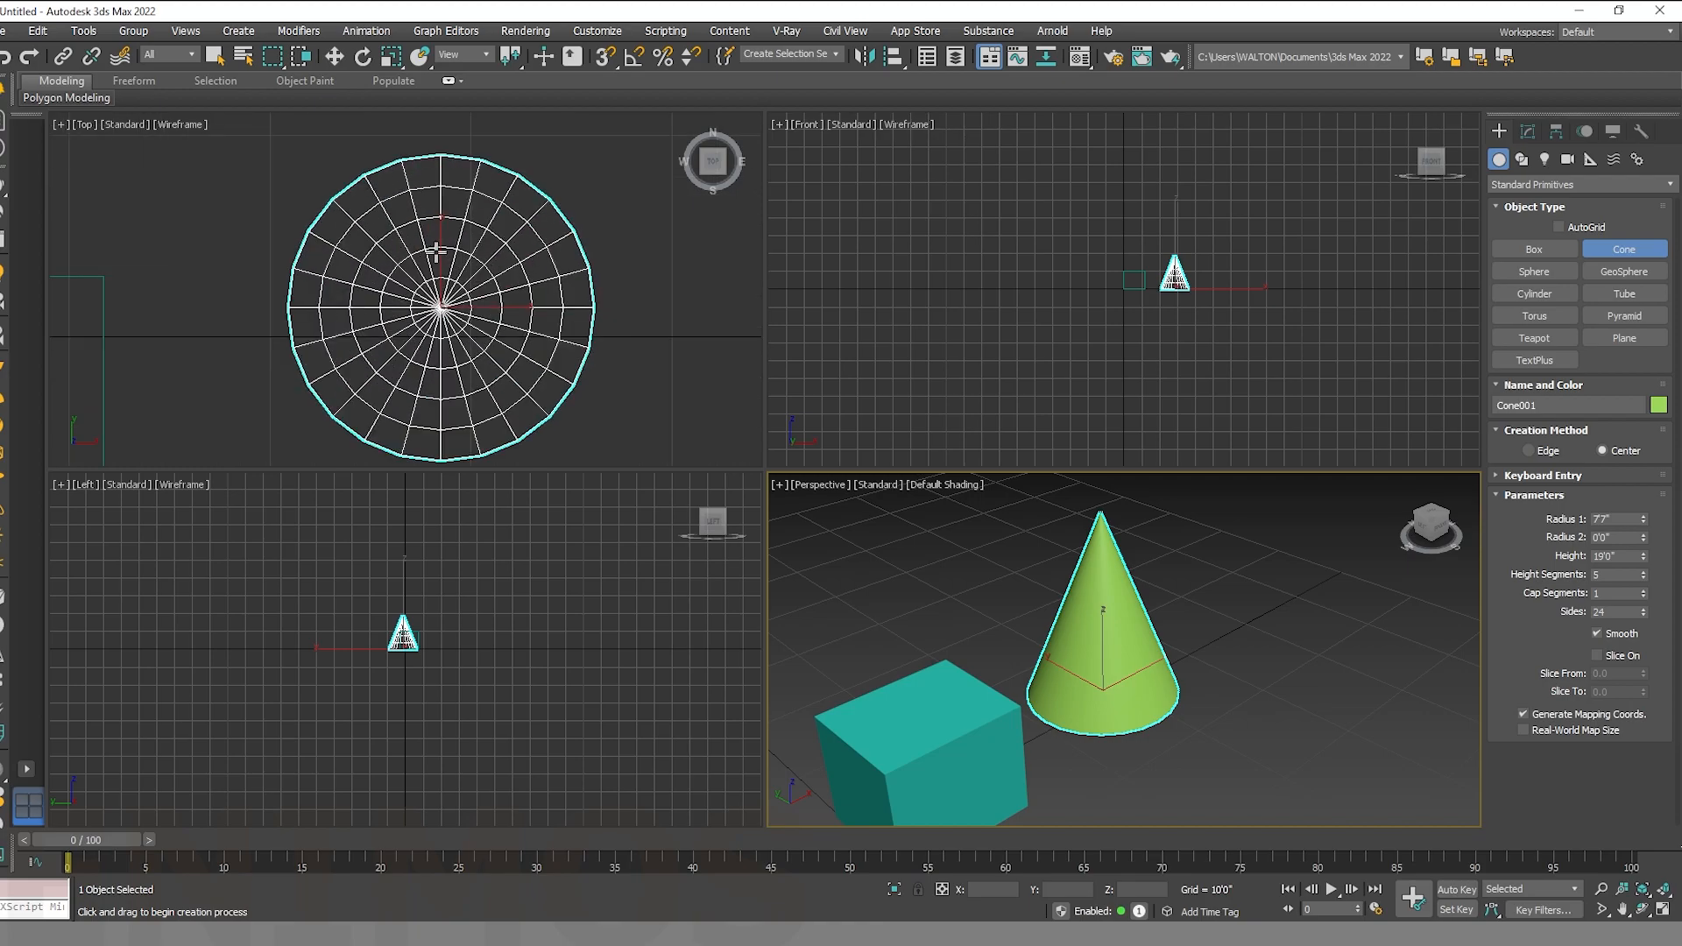
Activate the Move tool and enlarge the Top view of the cone to fill the viewport area.
left_click(333, 56)
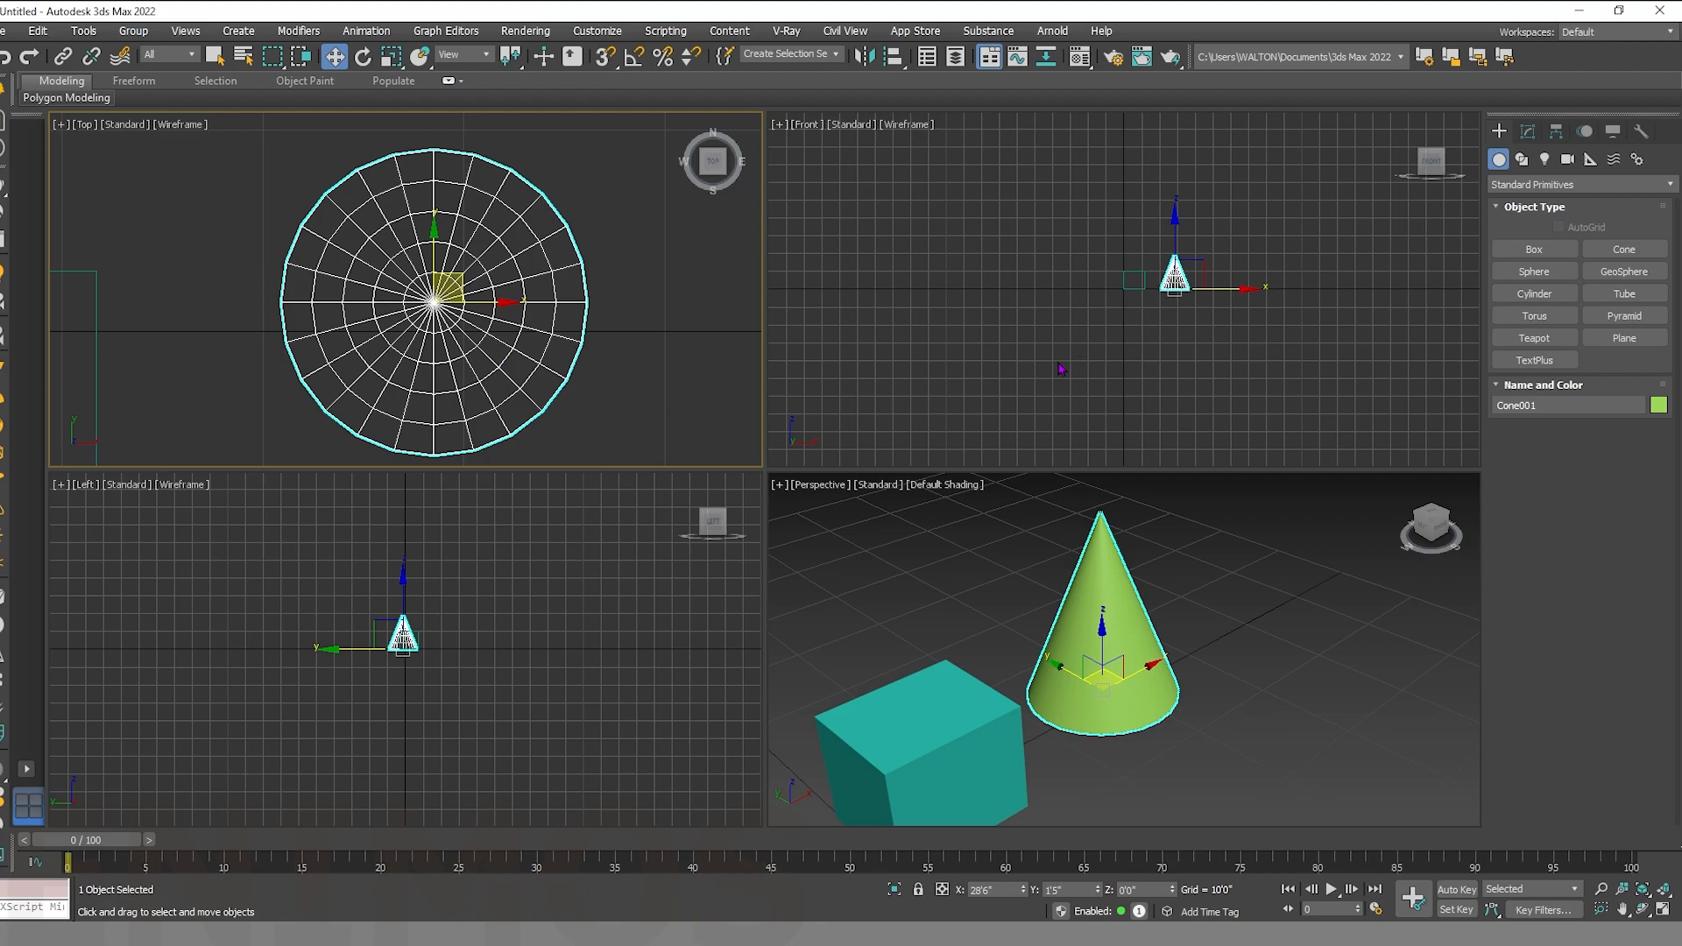
key("alt+w")
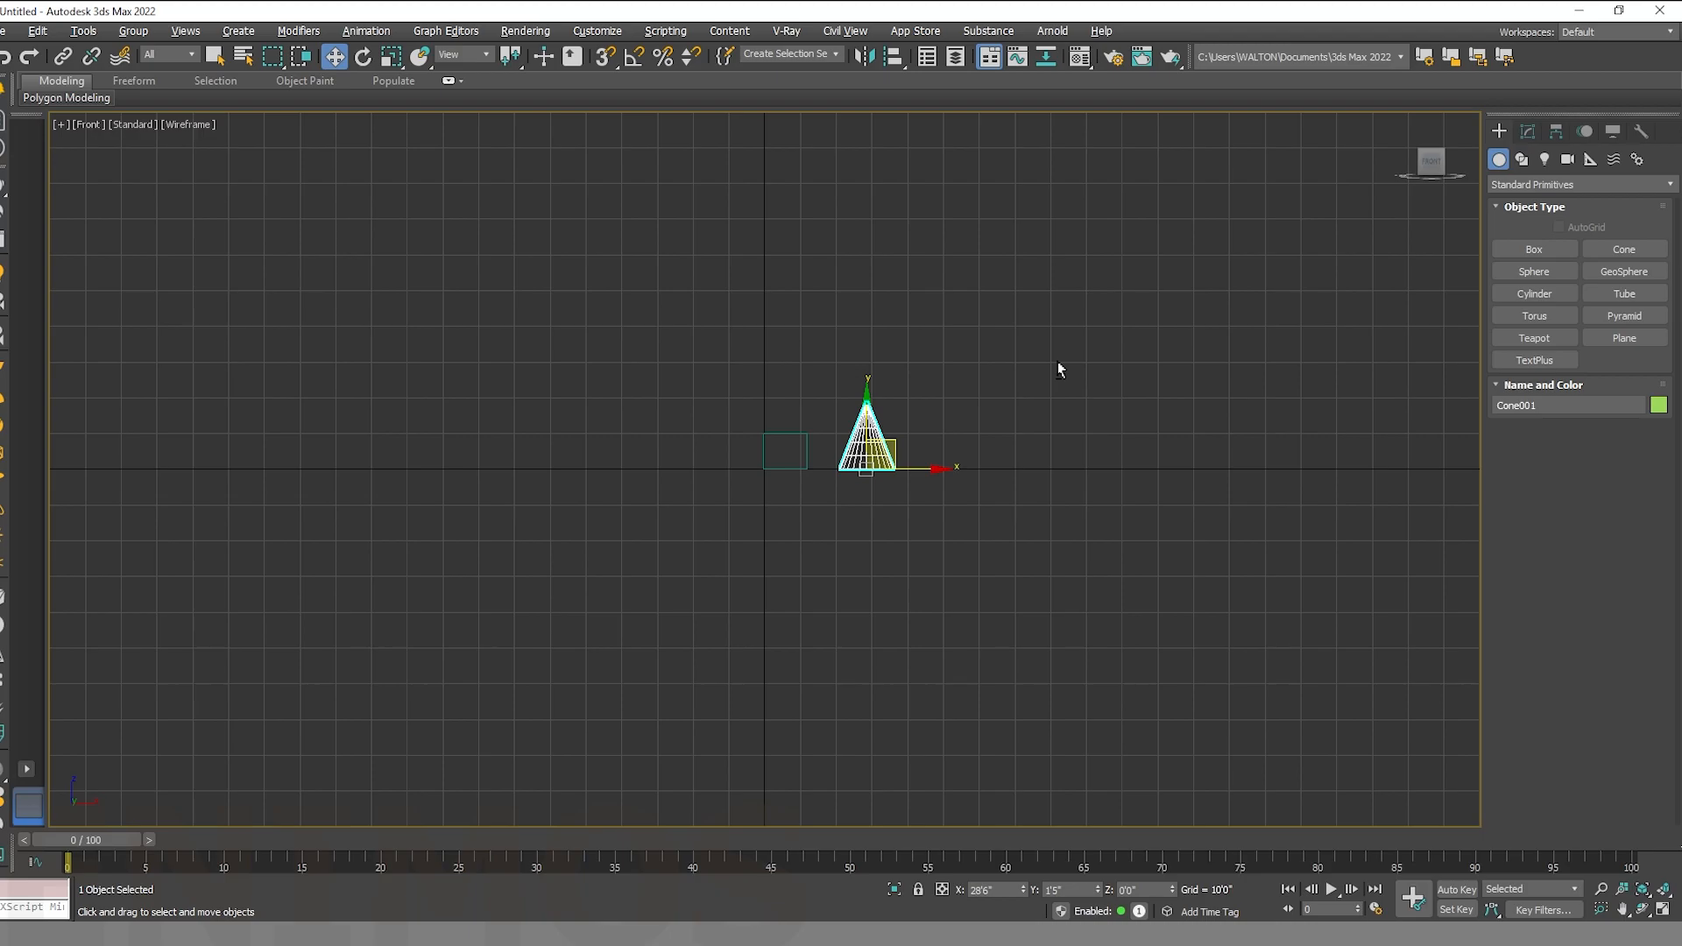
key("alt+w")
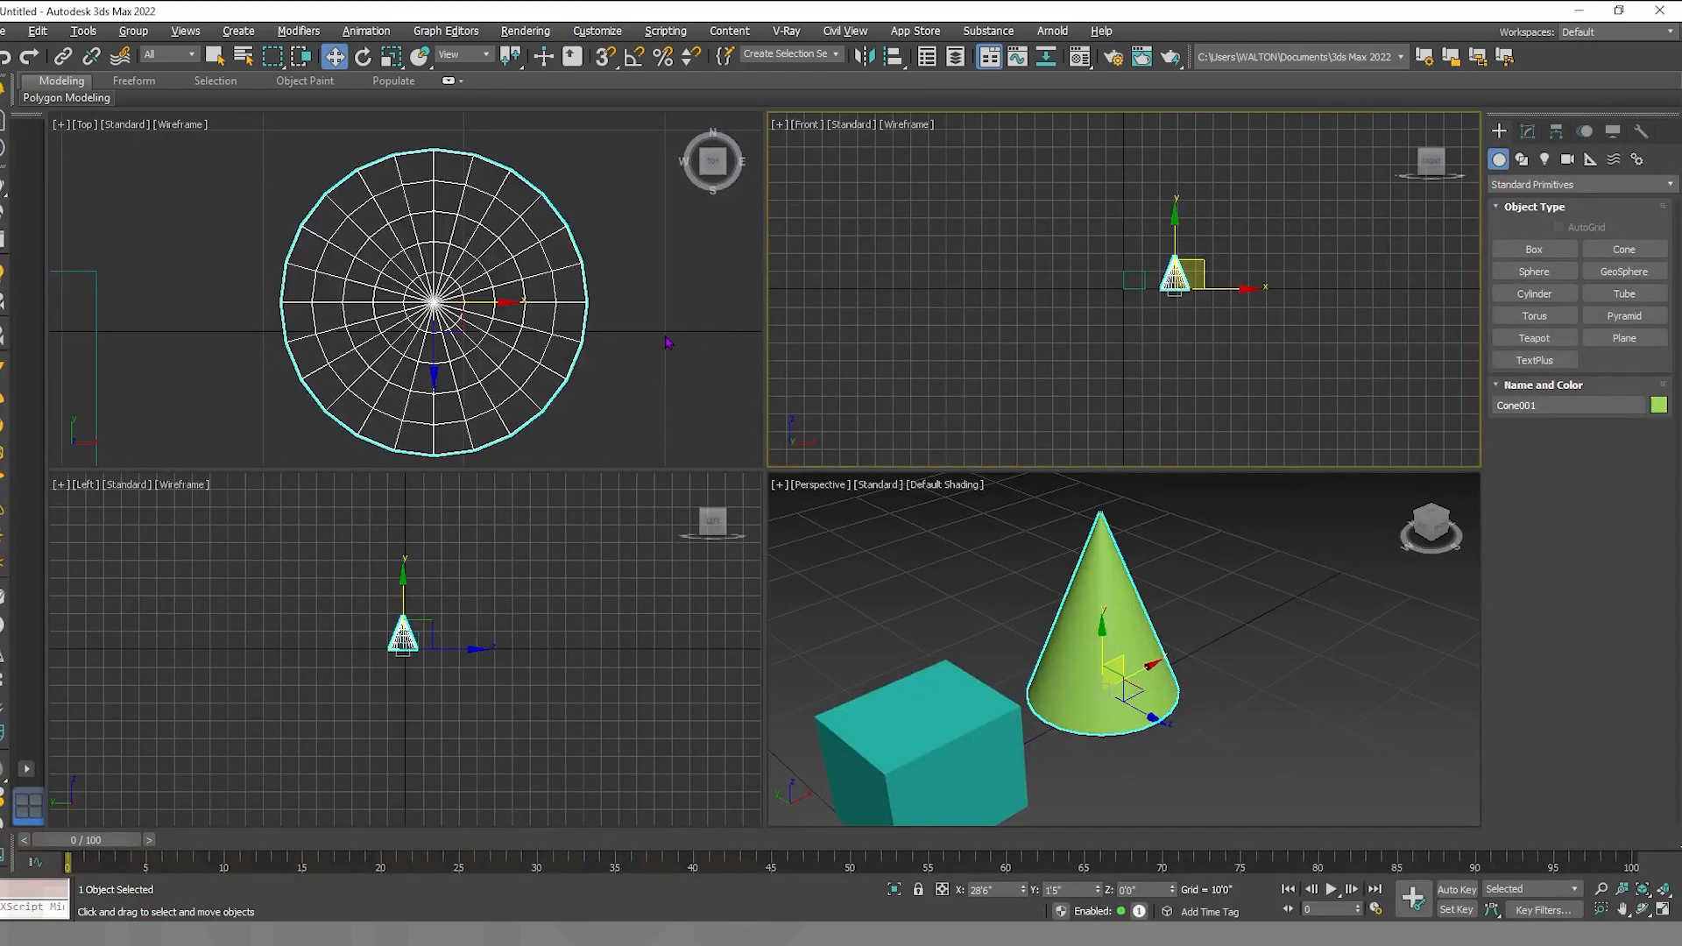
middle_click_drag(650, 334, 641, 331)
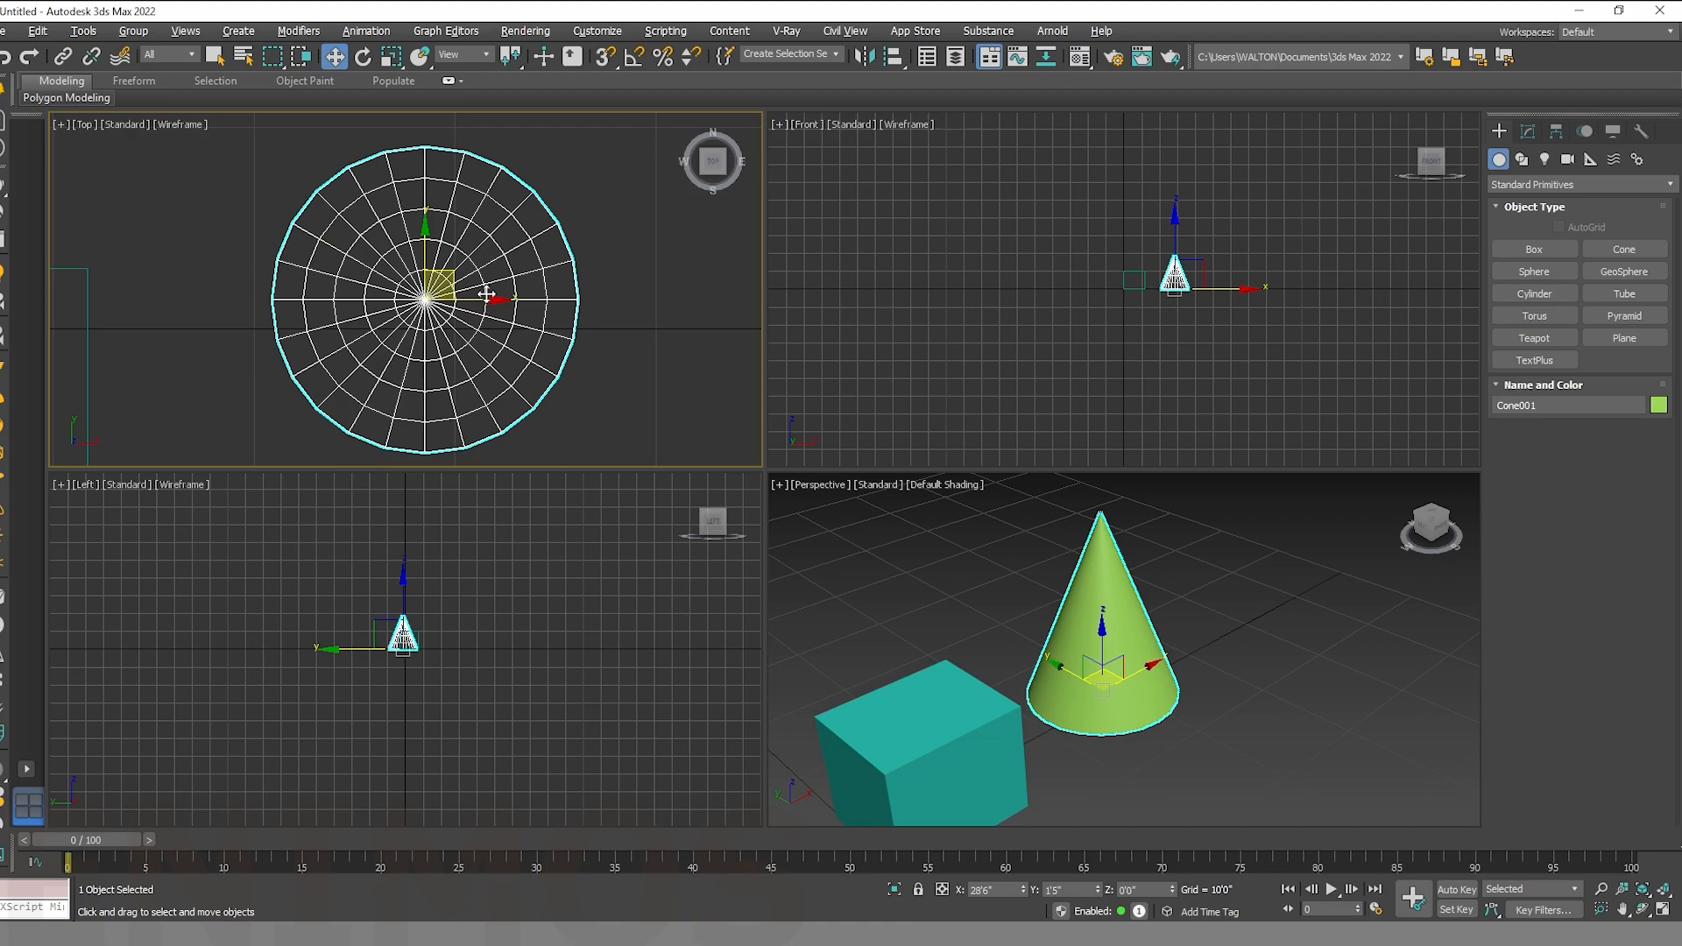
key("alt+w")
middle_click_drag(488, 289, 467, 276)
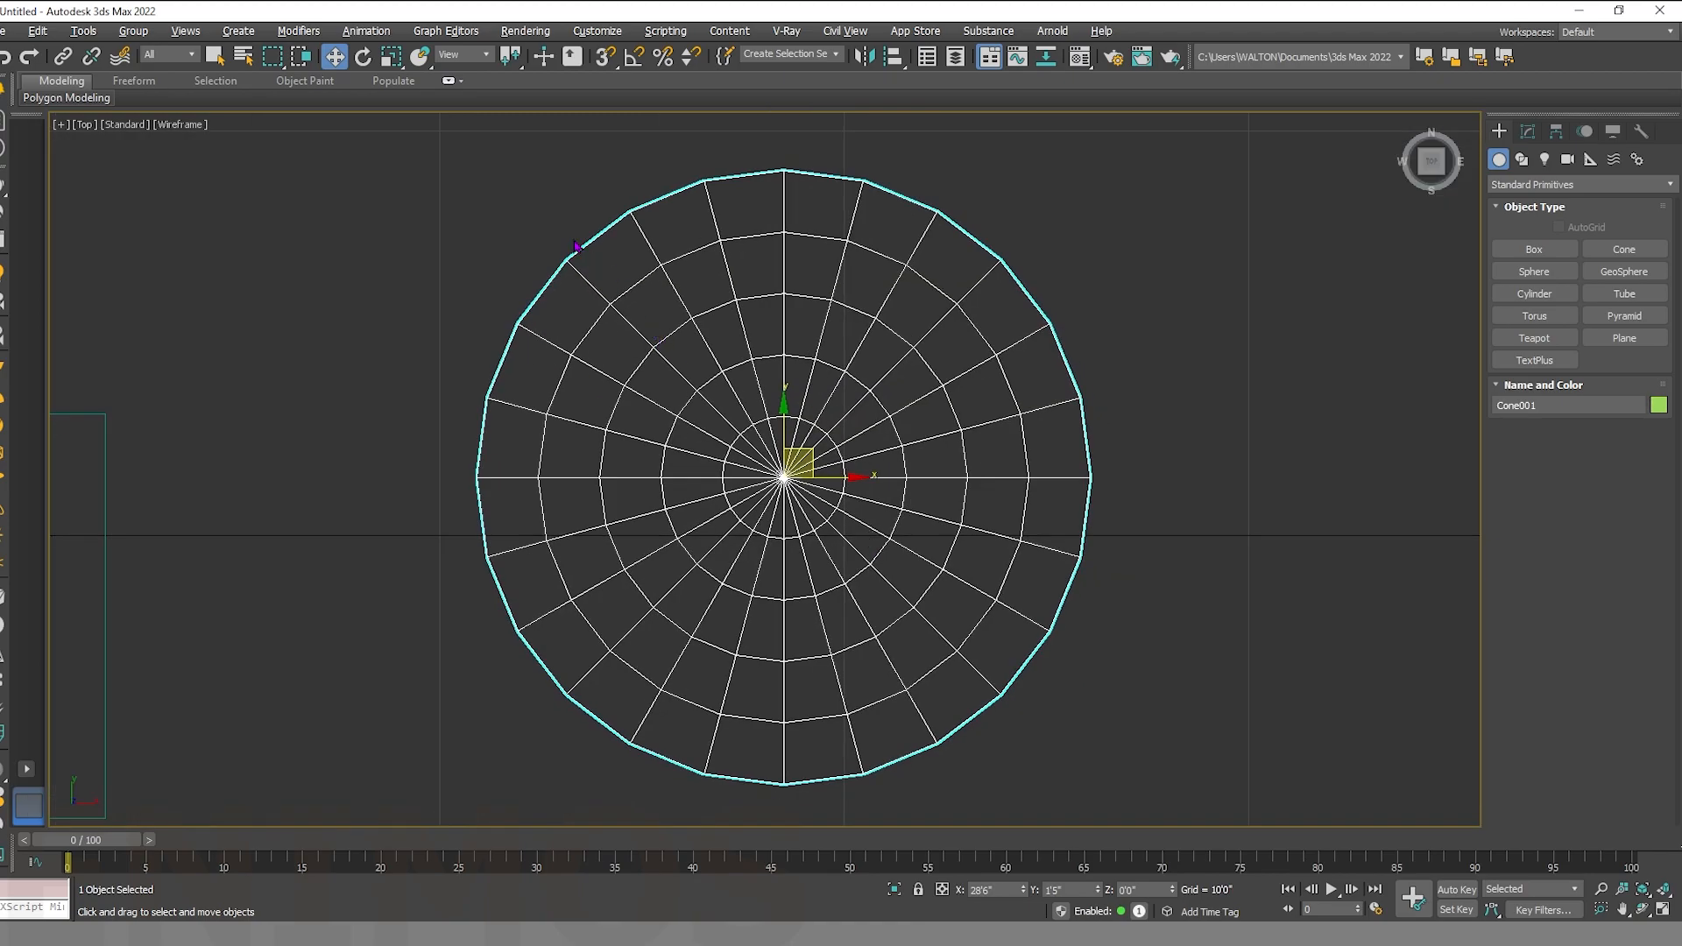
Examine the straight segments that form the cone's circular base outline in the Top view.
scroll(576, 247, "up", 8)
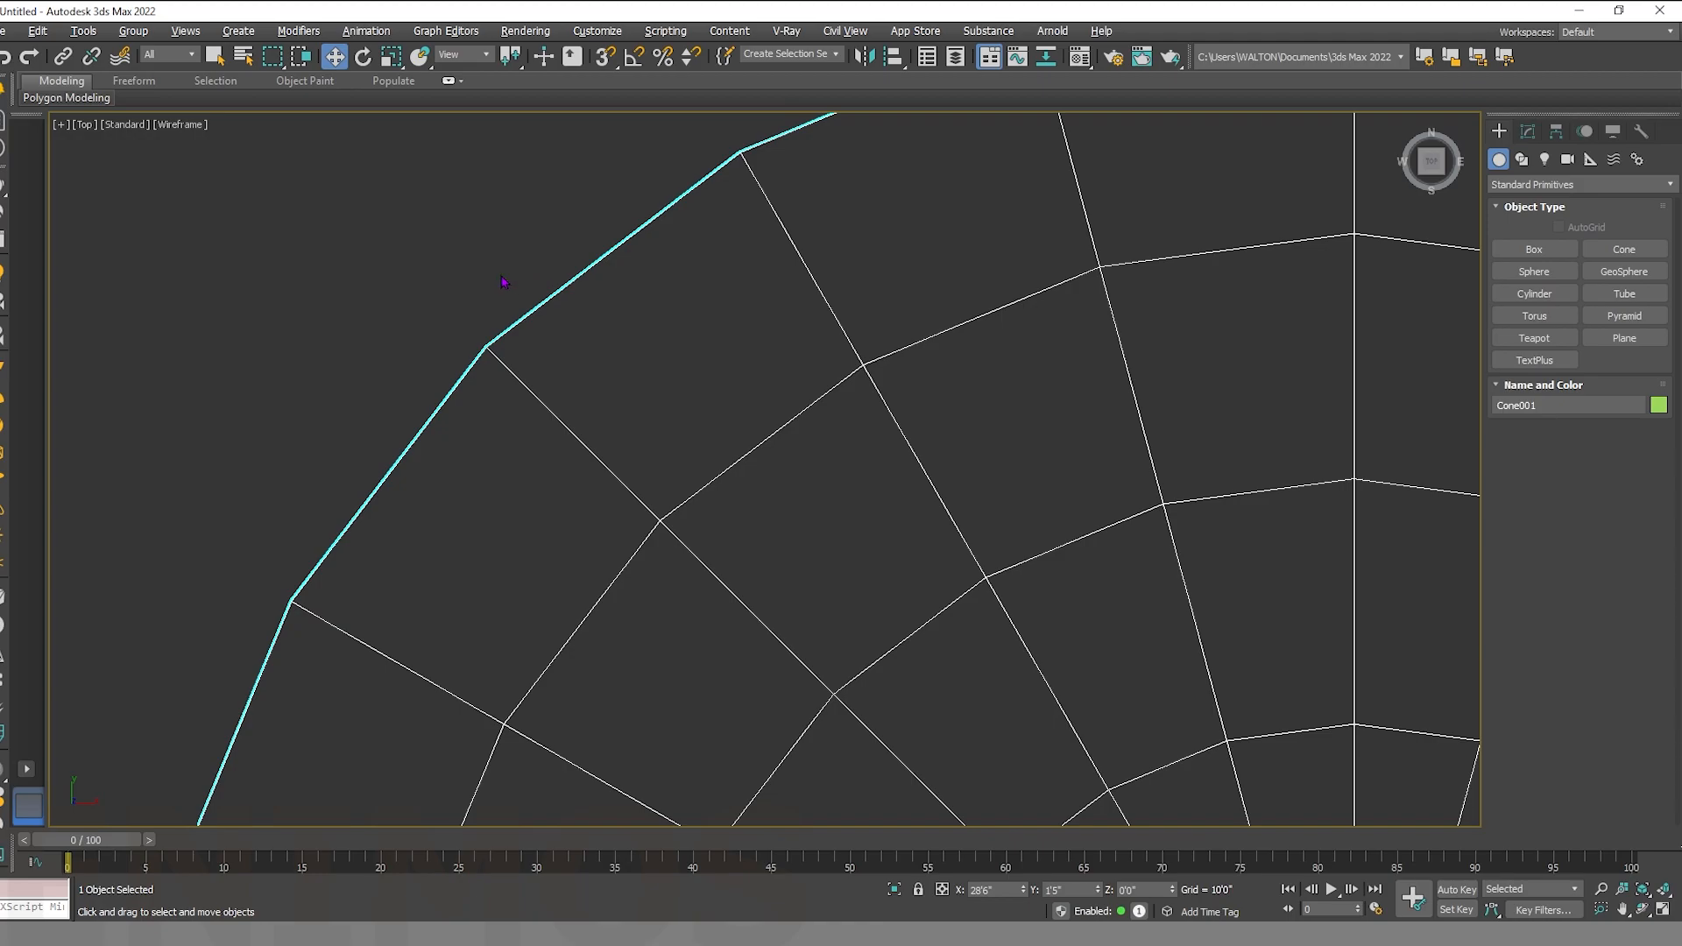
scroll(507, 282, "up", 2)
middle_click_drag(544, 346, 518, 405)
scroll(528, 366, "up", 2)
scroll(452, 470, "down", 3)
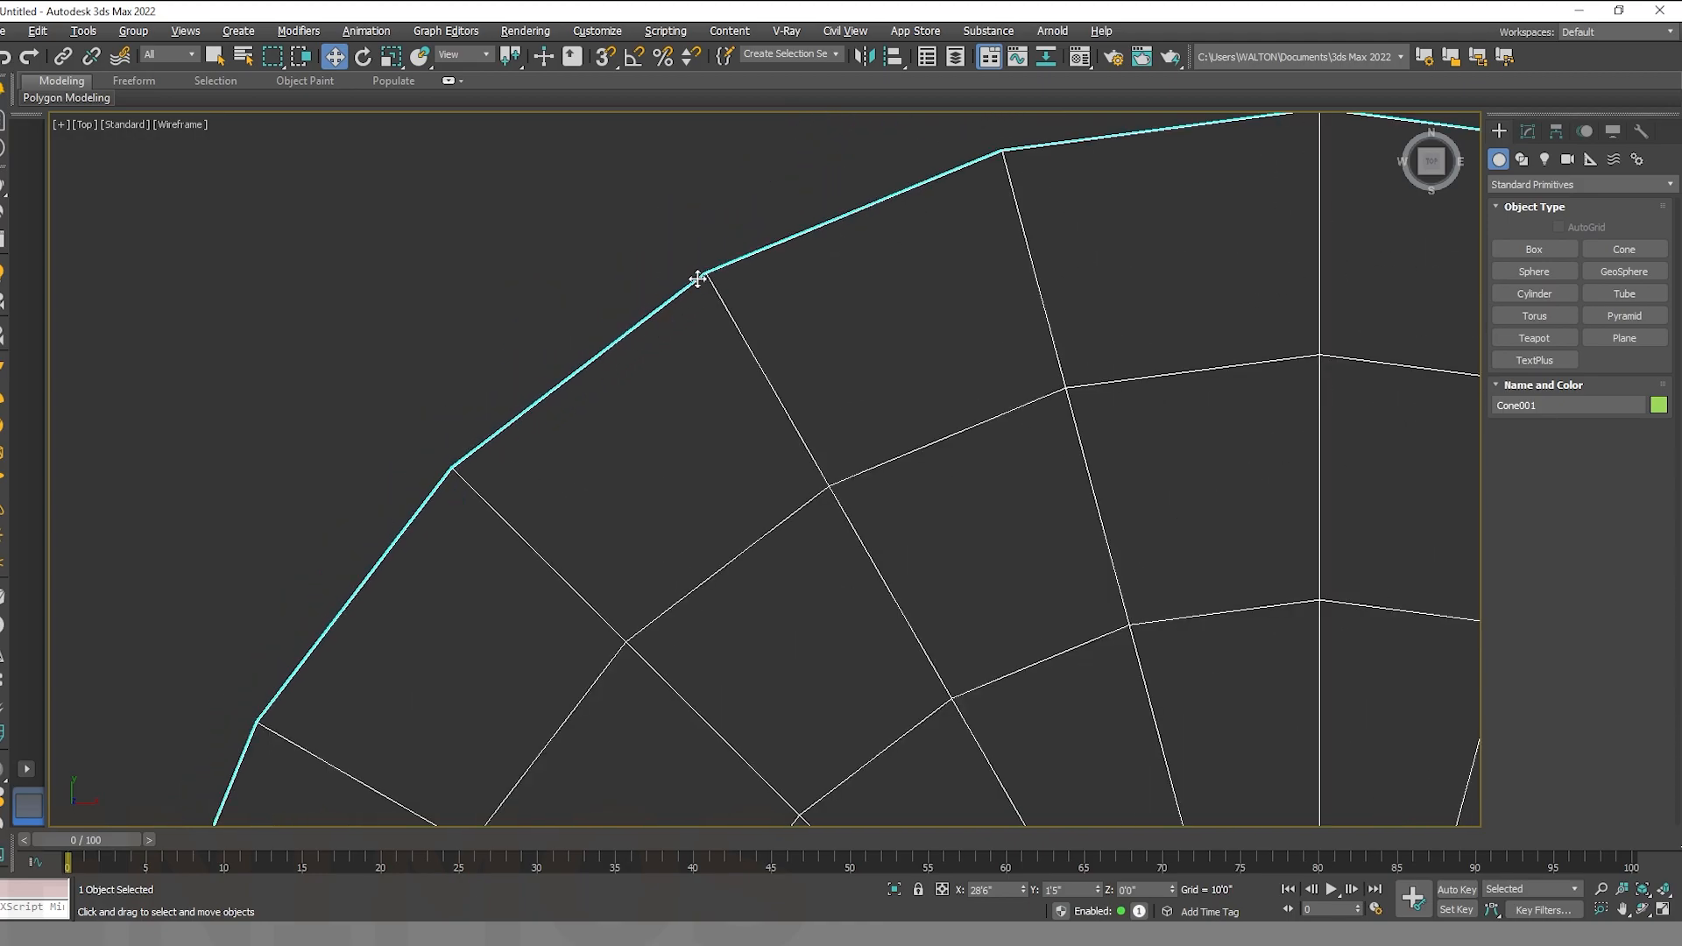
middle_click_drag(839, 254, 783, 349)
scroll(657, 386, "up", 3)
scroll(673, 305, "down", 4)
scroll(750, 308, "down", 5)
scroll(787, 384, "up", 6)
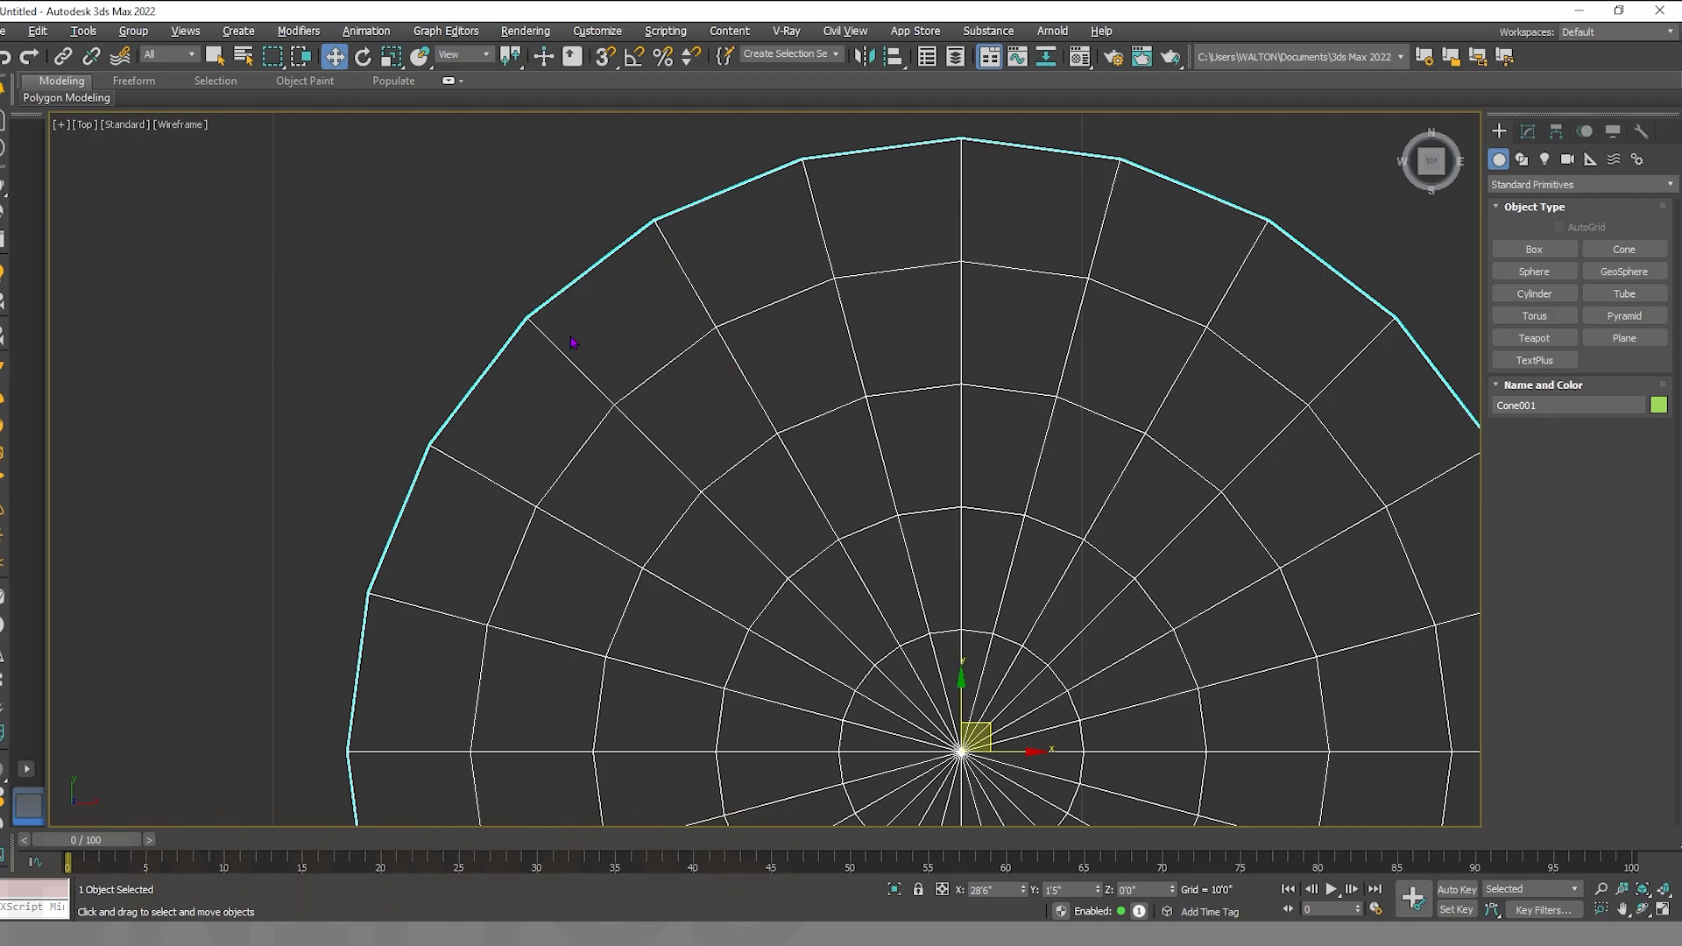
scroll(590, 383, "up", 2)
scroll(653, 375, "down", 5)
scroll(657, 379, "down", 3)
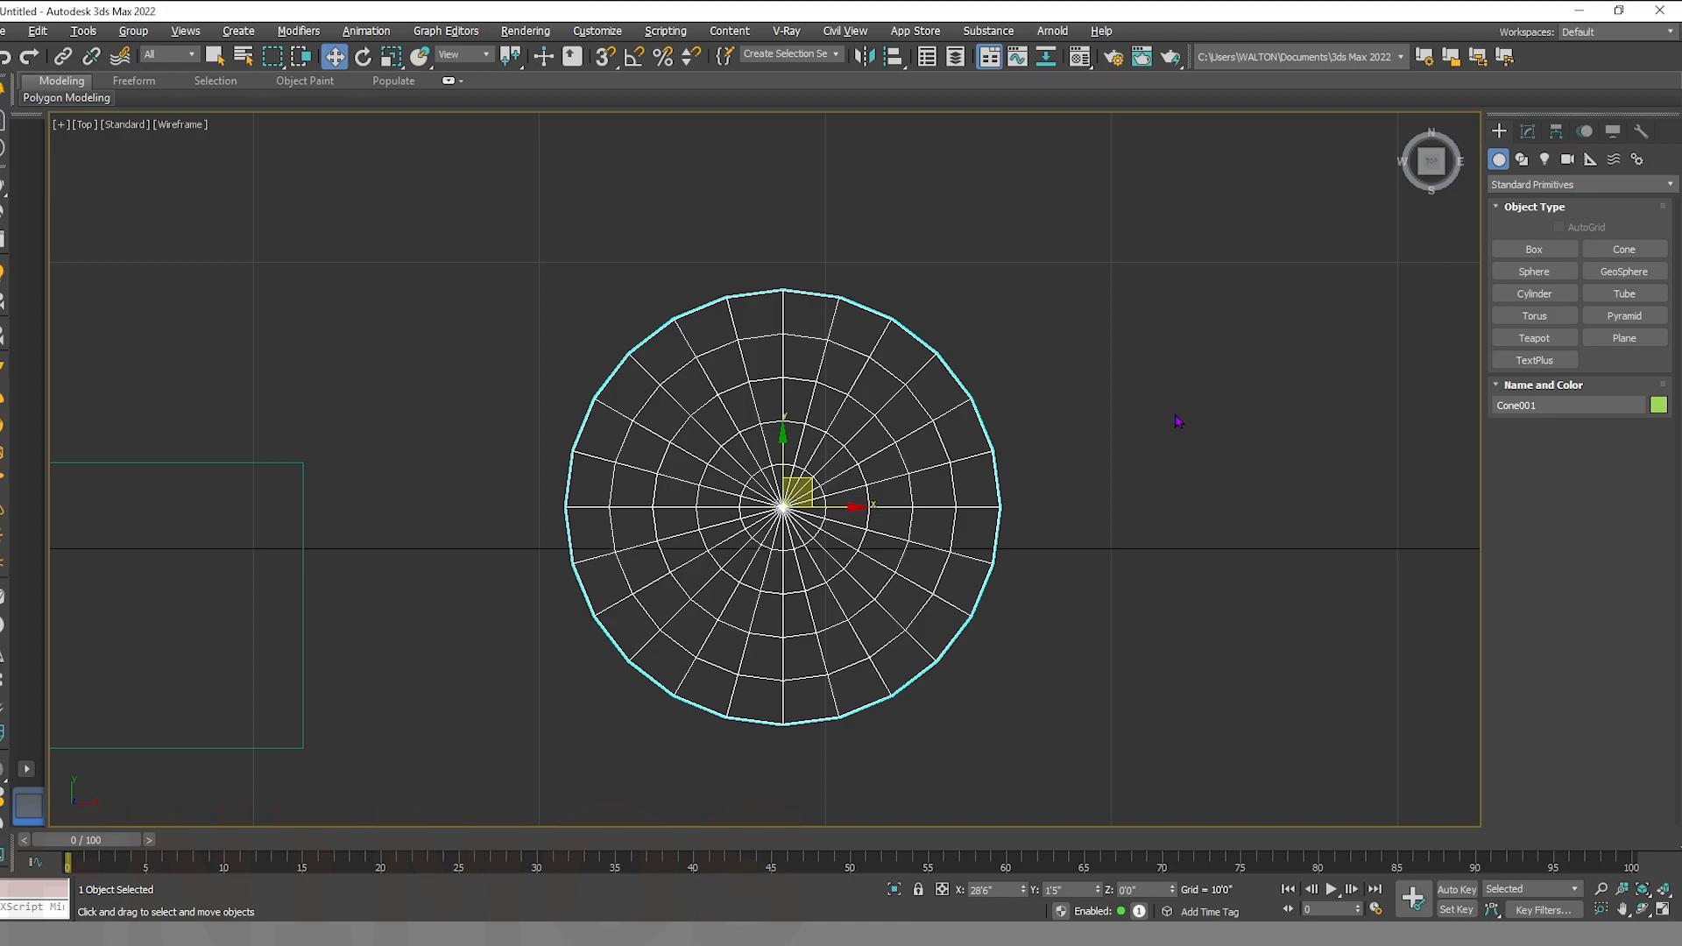
Set the cone's number of sides to 80 and check the roundness of its base in the Top and Perspective views.
left_click(1526, 134)
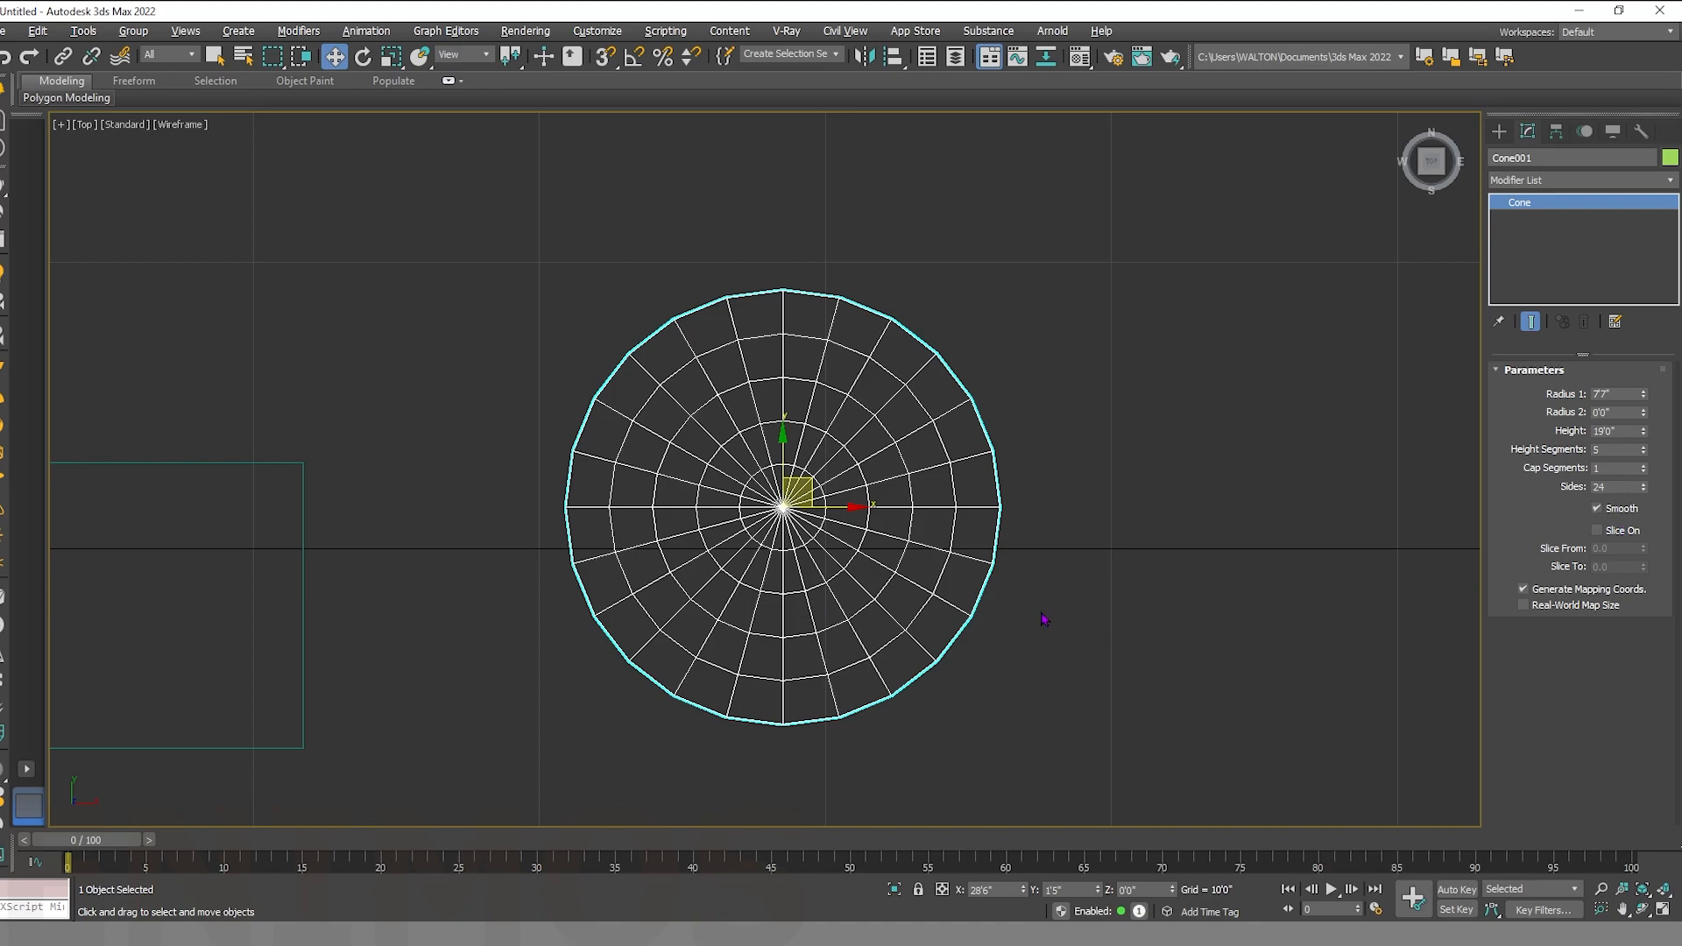
left_click_drag(1644, 489, 1635, 435)
scroll(623, 359, "up", 8)
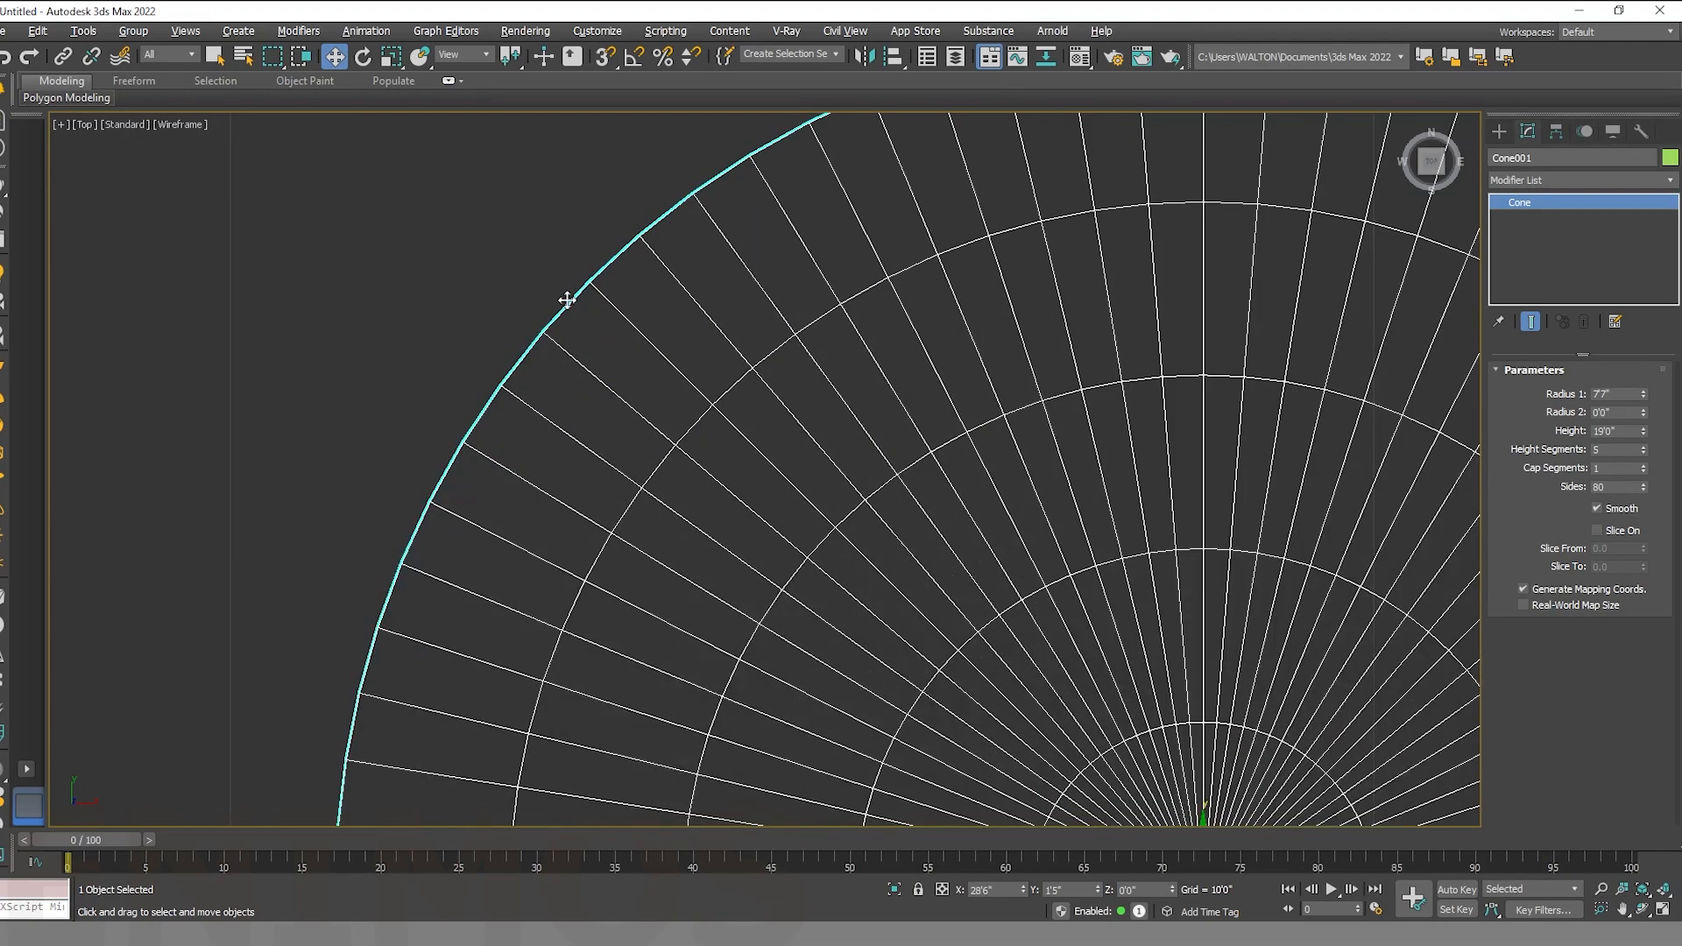
scroll(564, 293, "down", 9)
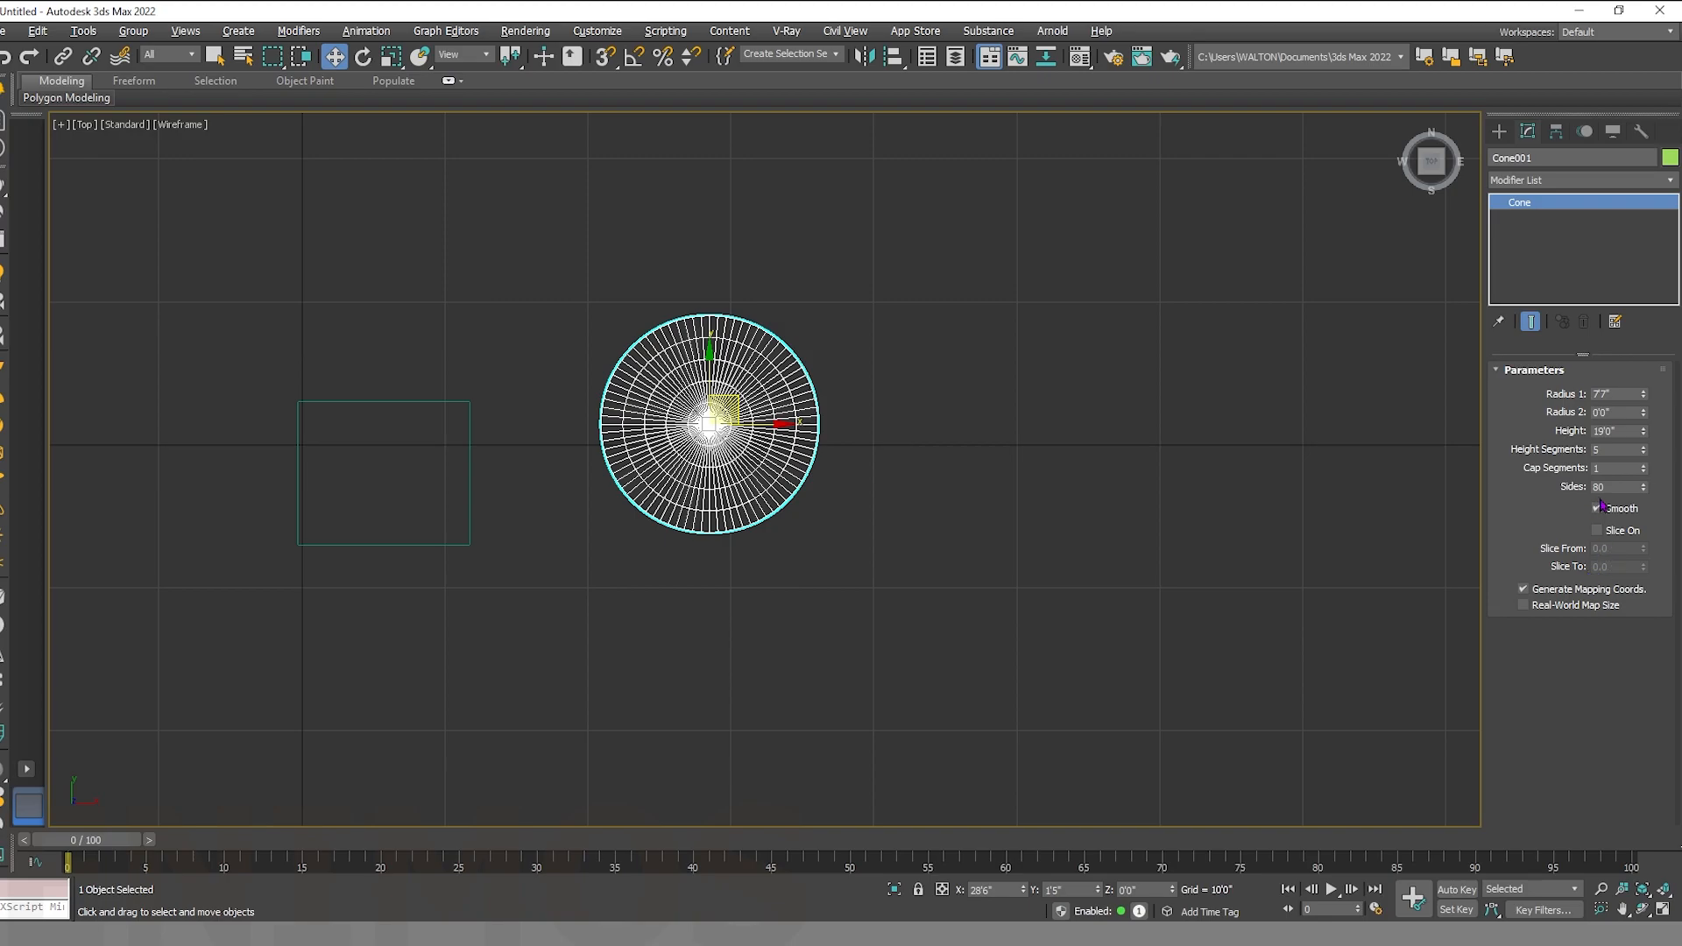
key("alt+w")
middle_click_drag(1143, 620, 1155, 604, "alt")
scroll(1155, 606, "up", 5)
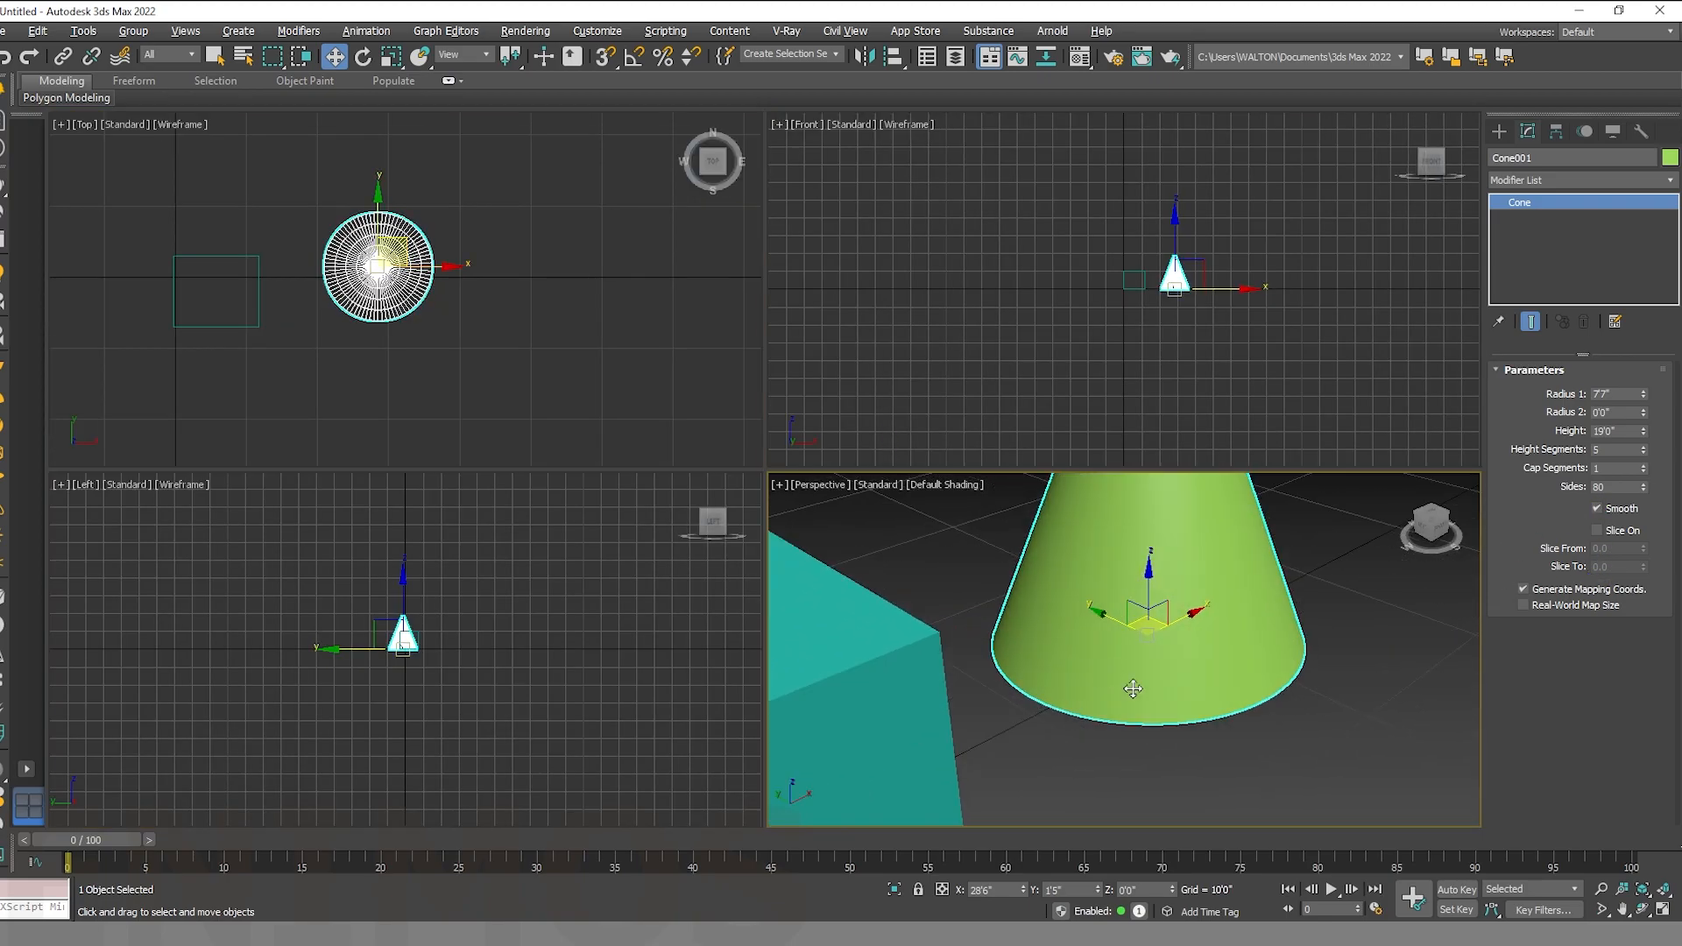
scroll(1165, 665, "down", 7)
scroll(1173, 717, "up", 1)
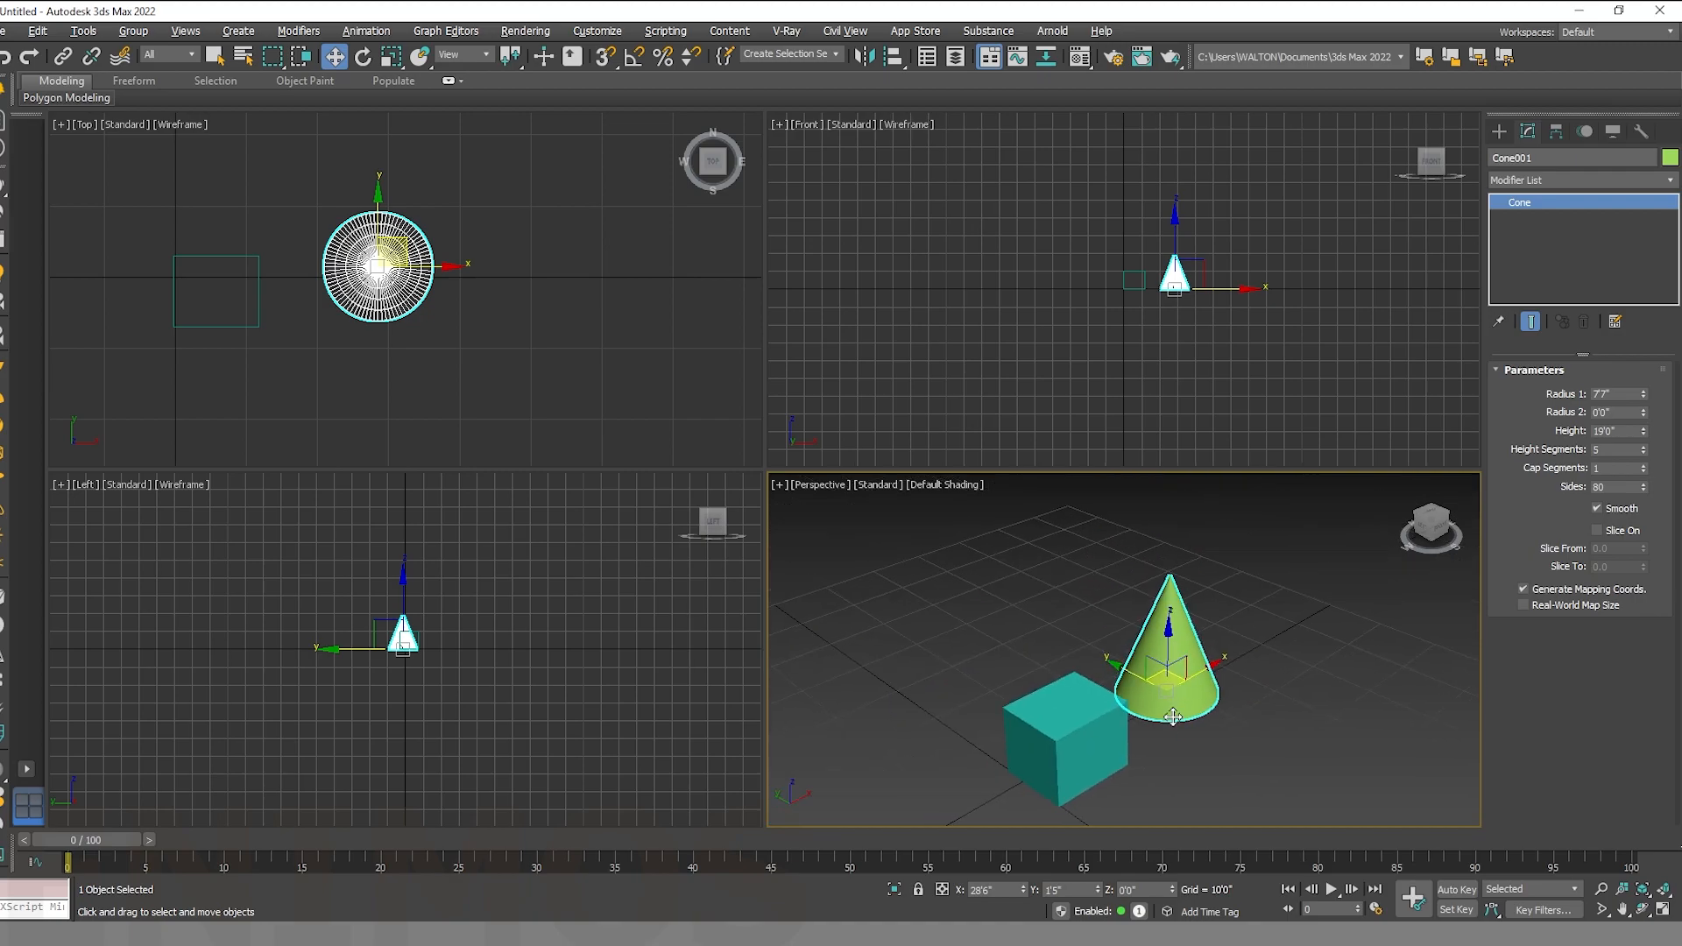
Create a sphere with a radius of about 10'5" beside the cone in the Top view.
left_click(1499, 131)
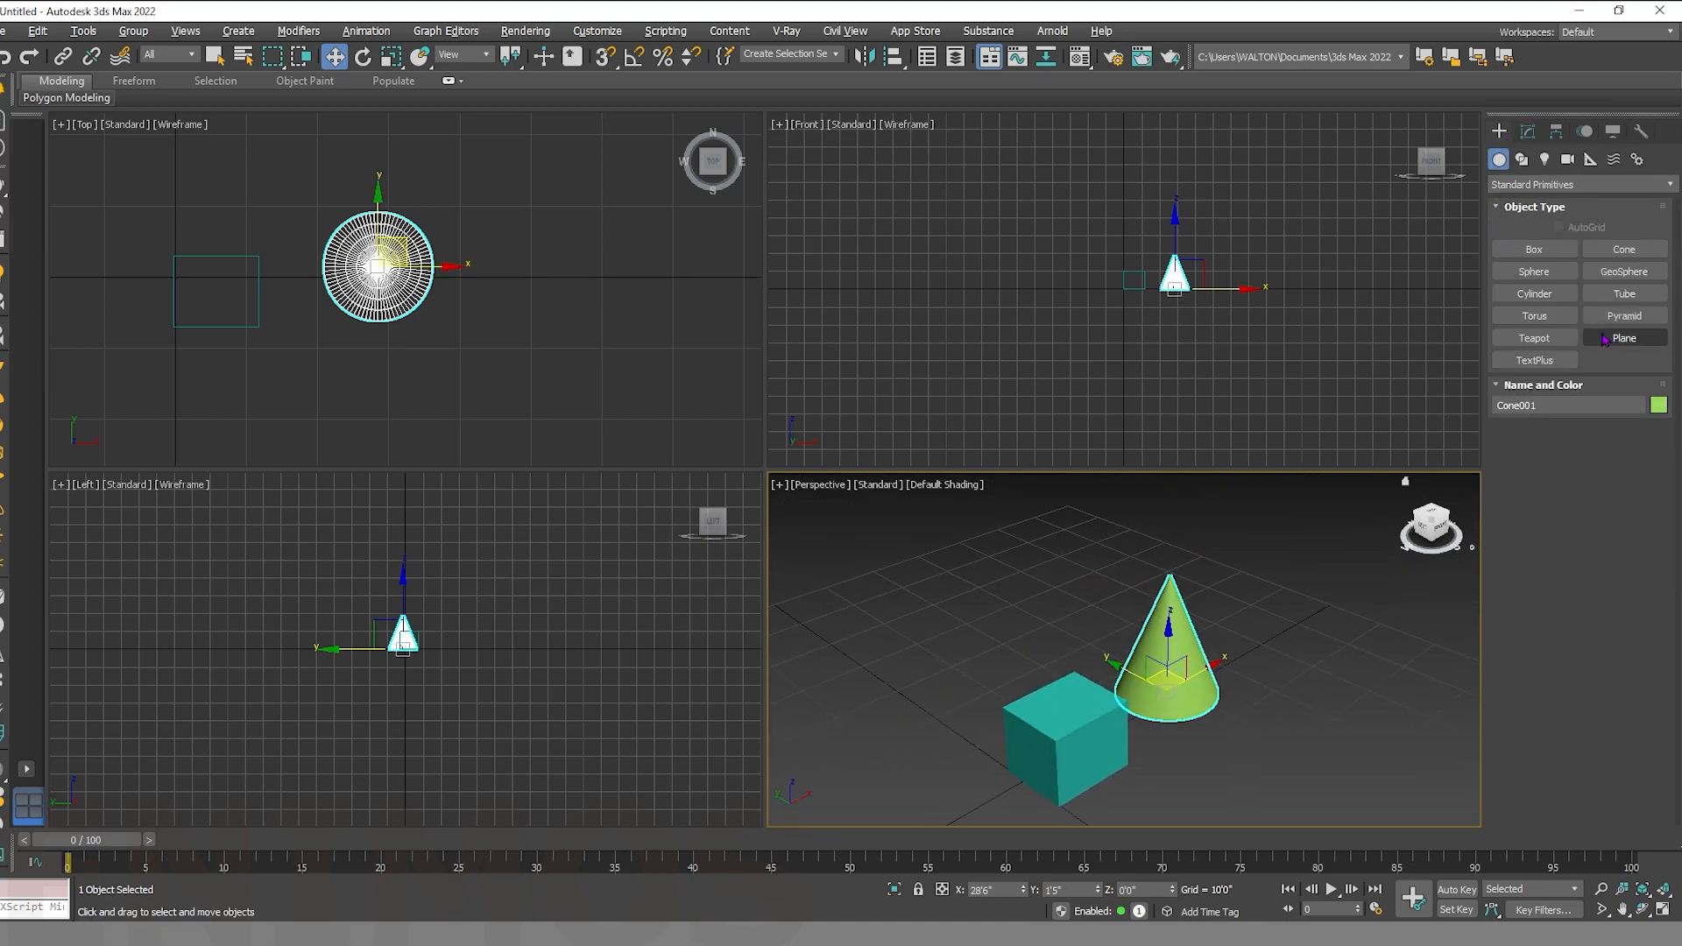
left_click(1546, 278)
left_click_drag(548, 264, 575, 339)
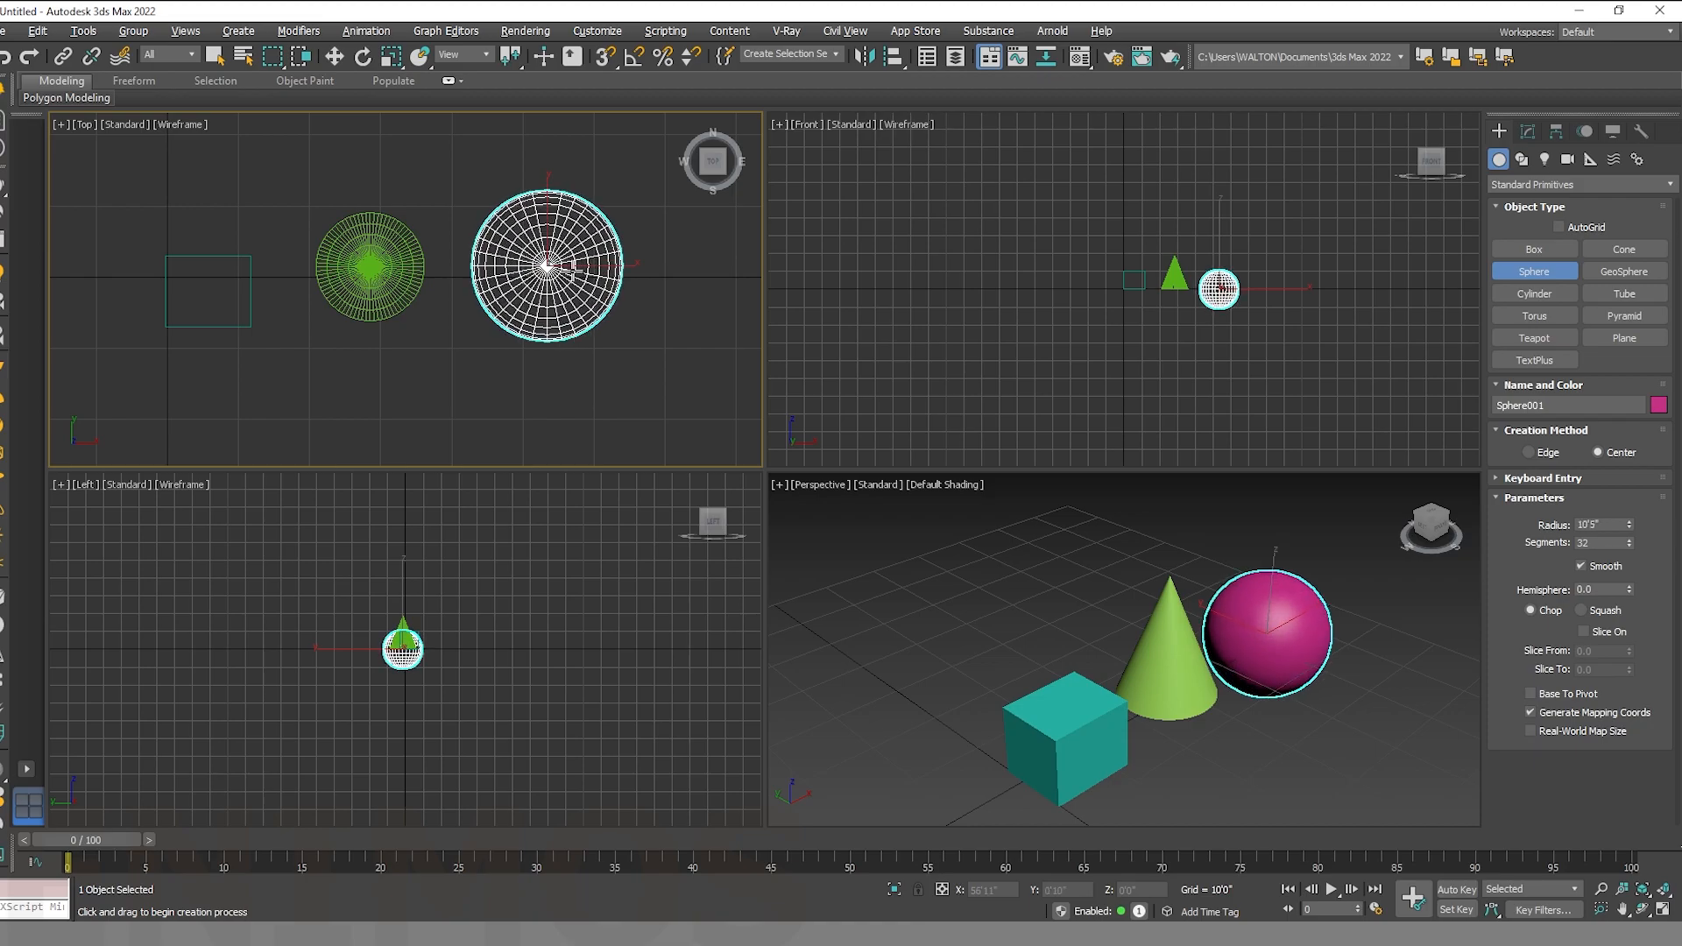
left_click(336, 58)
Create a tube beside the sphere in the Top view, with radii of about 10'5" and 9'7" and a height of about 3'2".
middle_click_drag(618, 249, 491, 252)
left_click(1624, 294)
middle_click_drag(613, 263, 566, 263)
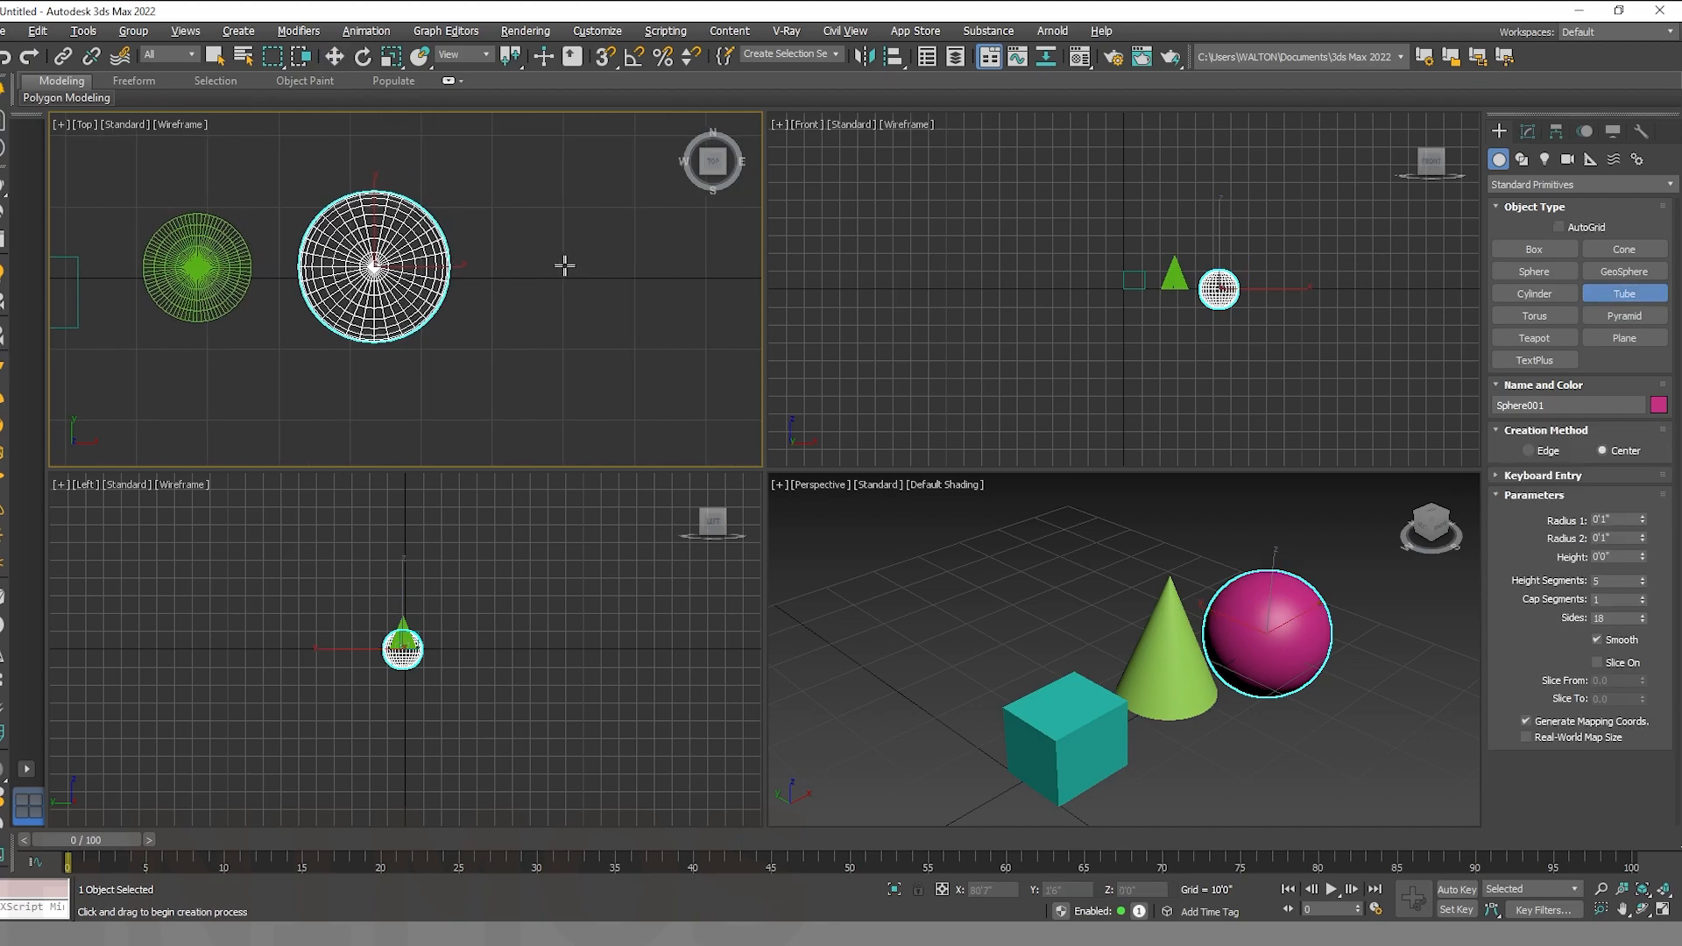
left_click(576, 250)
left_click_drag(576, 249, 612, 317)
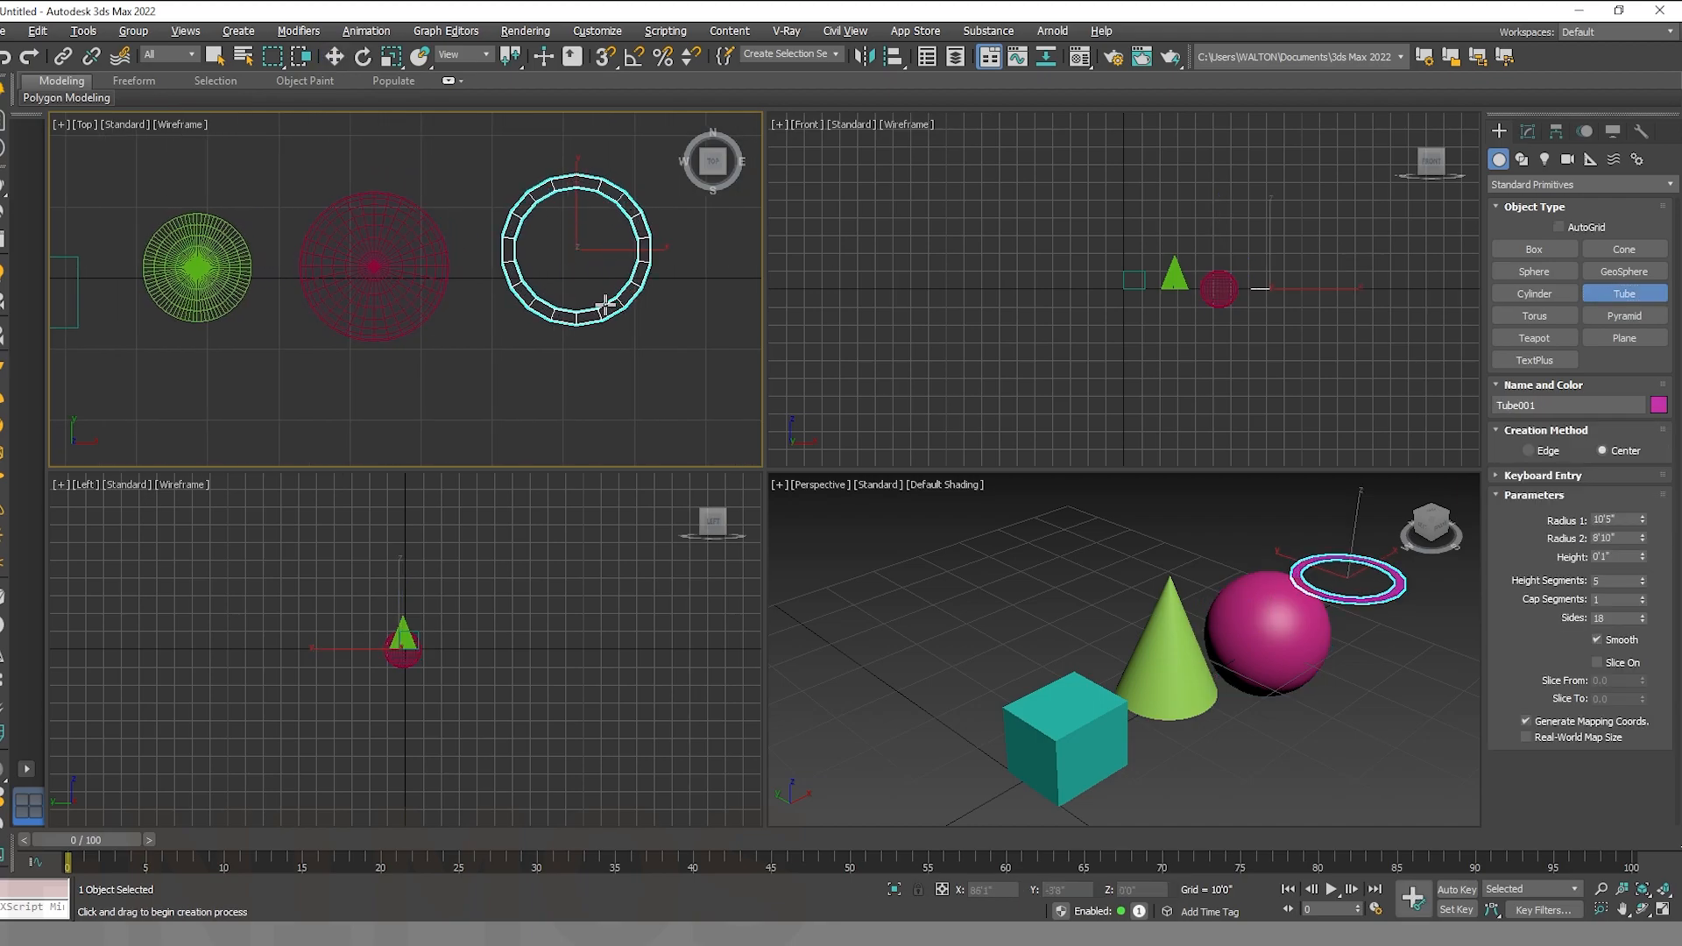
left_click(607, 311)
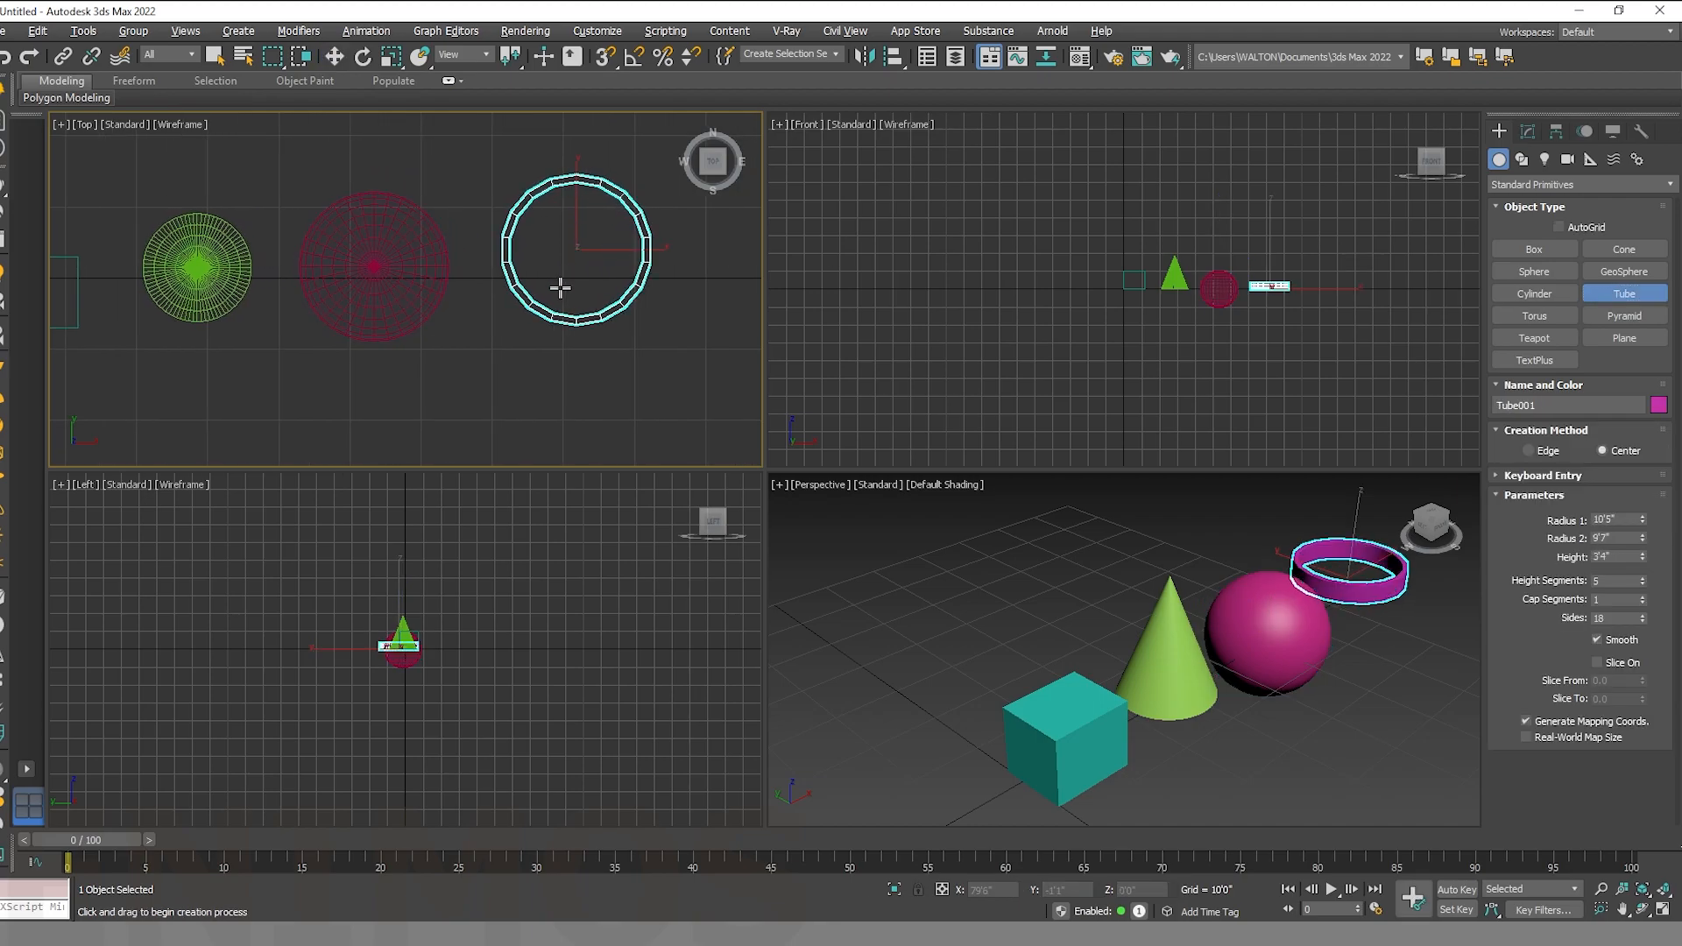
left_click(585, 289)
Examine the tube's ring shape alongside the box, cone and sphere in the enlarged Perspective view.
scroll(615, 320, "up", 3)
middle_click_drag(615, 319, 564, 406)
scroll(565, 406, "down", 3)
middle_click_drag(1373, 658, 1164, 669)
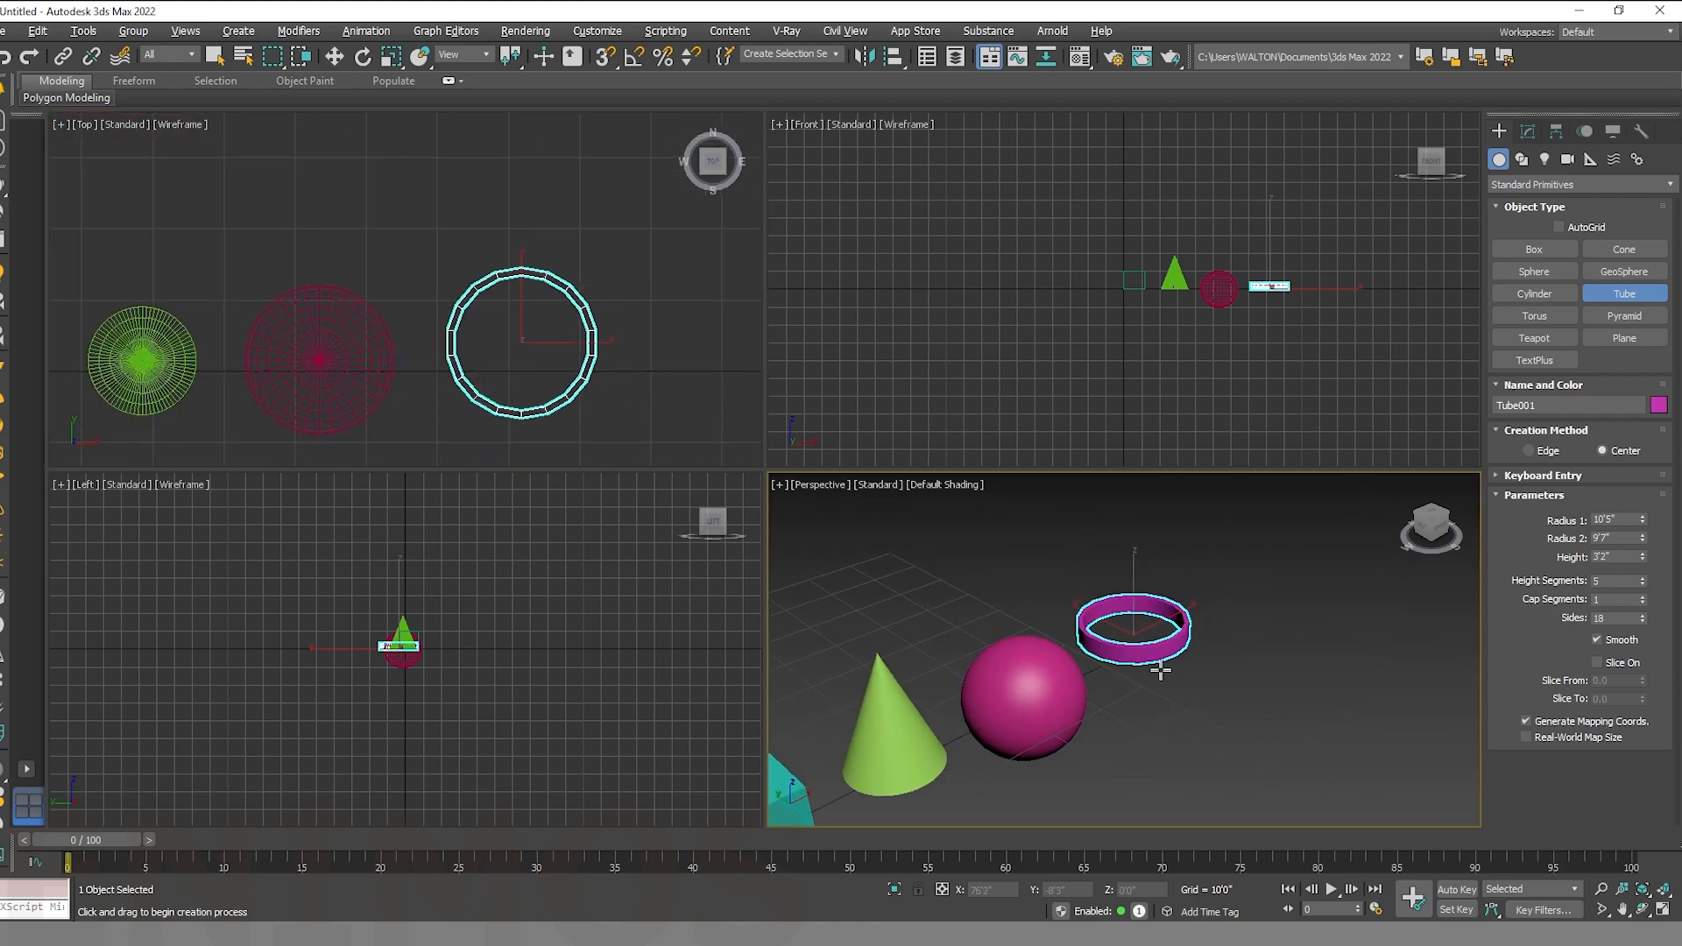
scroll(1163, 668, "down", 3)
key("alt+w")
scroll(830, 537, "down", 3)
mouse_move(830, 537)
middle_mouse_down("alt")
mouse_move(834, 481)
mouse_move(829, 587)
mouse_move(848, 565)
middle_mouse_up("alt")
scroll(824, 530, "up", 3)
scroll(829, 585, "up", 4)
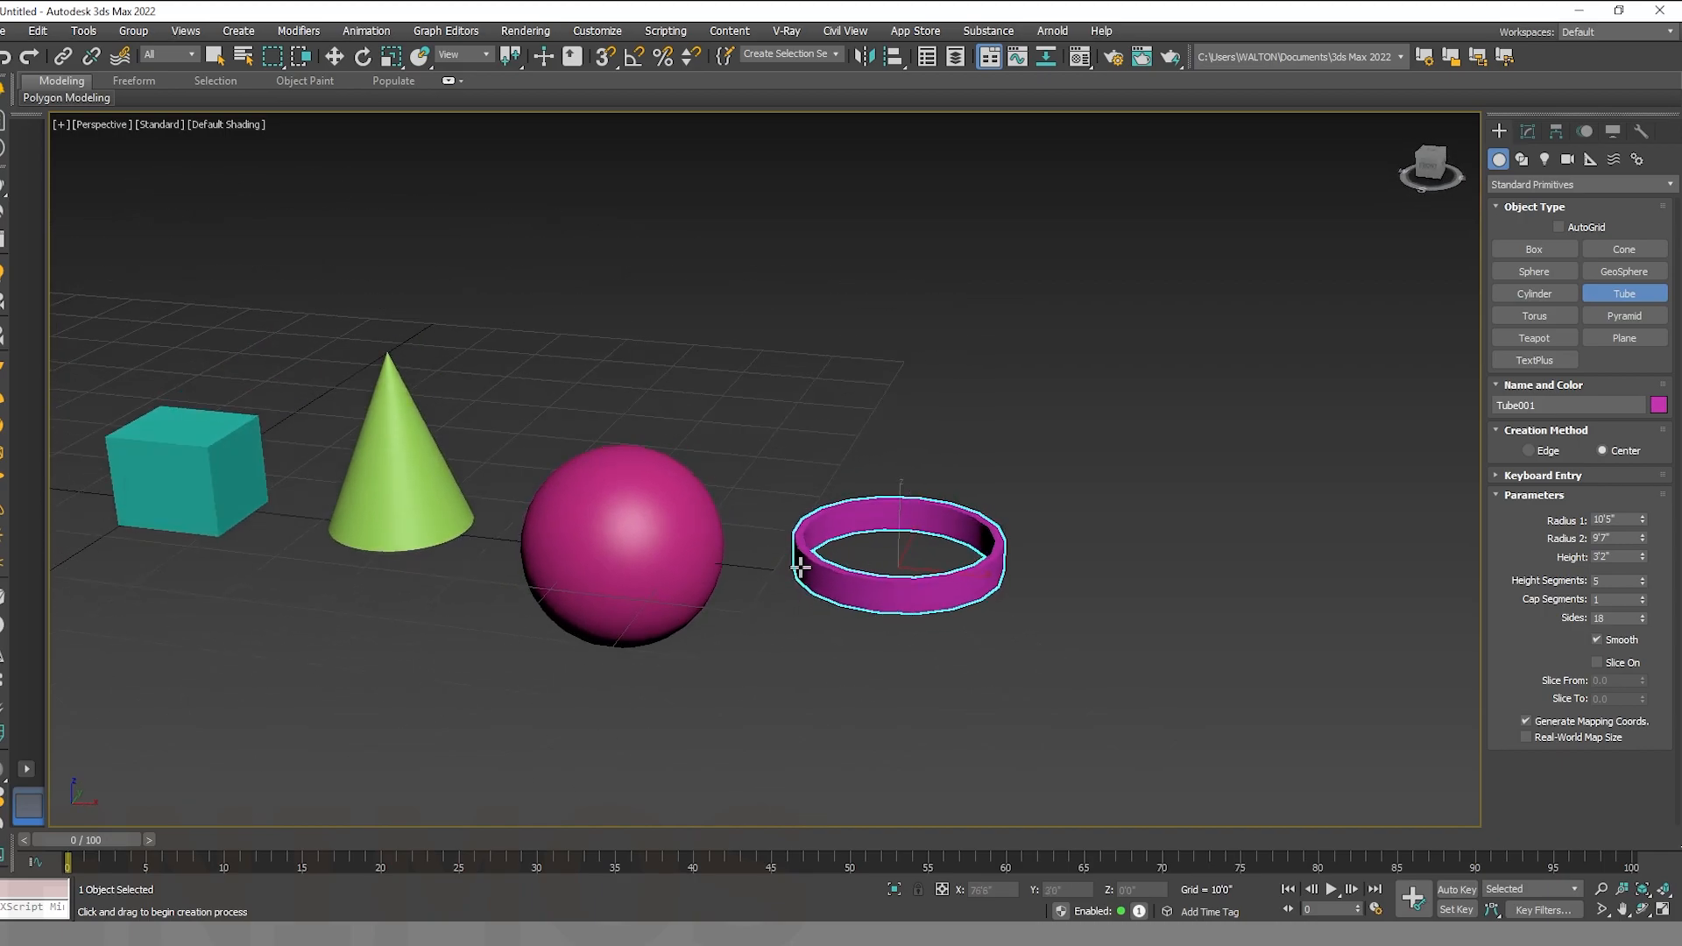
middle_click_drag(649, 566, 921, 547)
left_click(906, 526)
middle_click_drag(1199, 593, 889, 554)
scroll(880, 556, "down", 3)
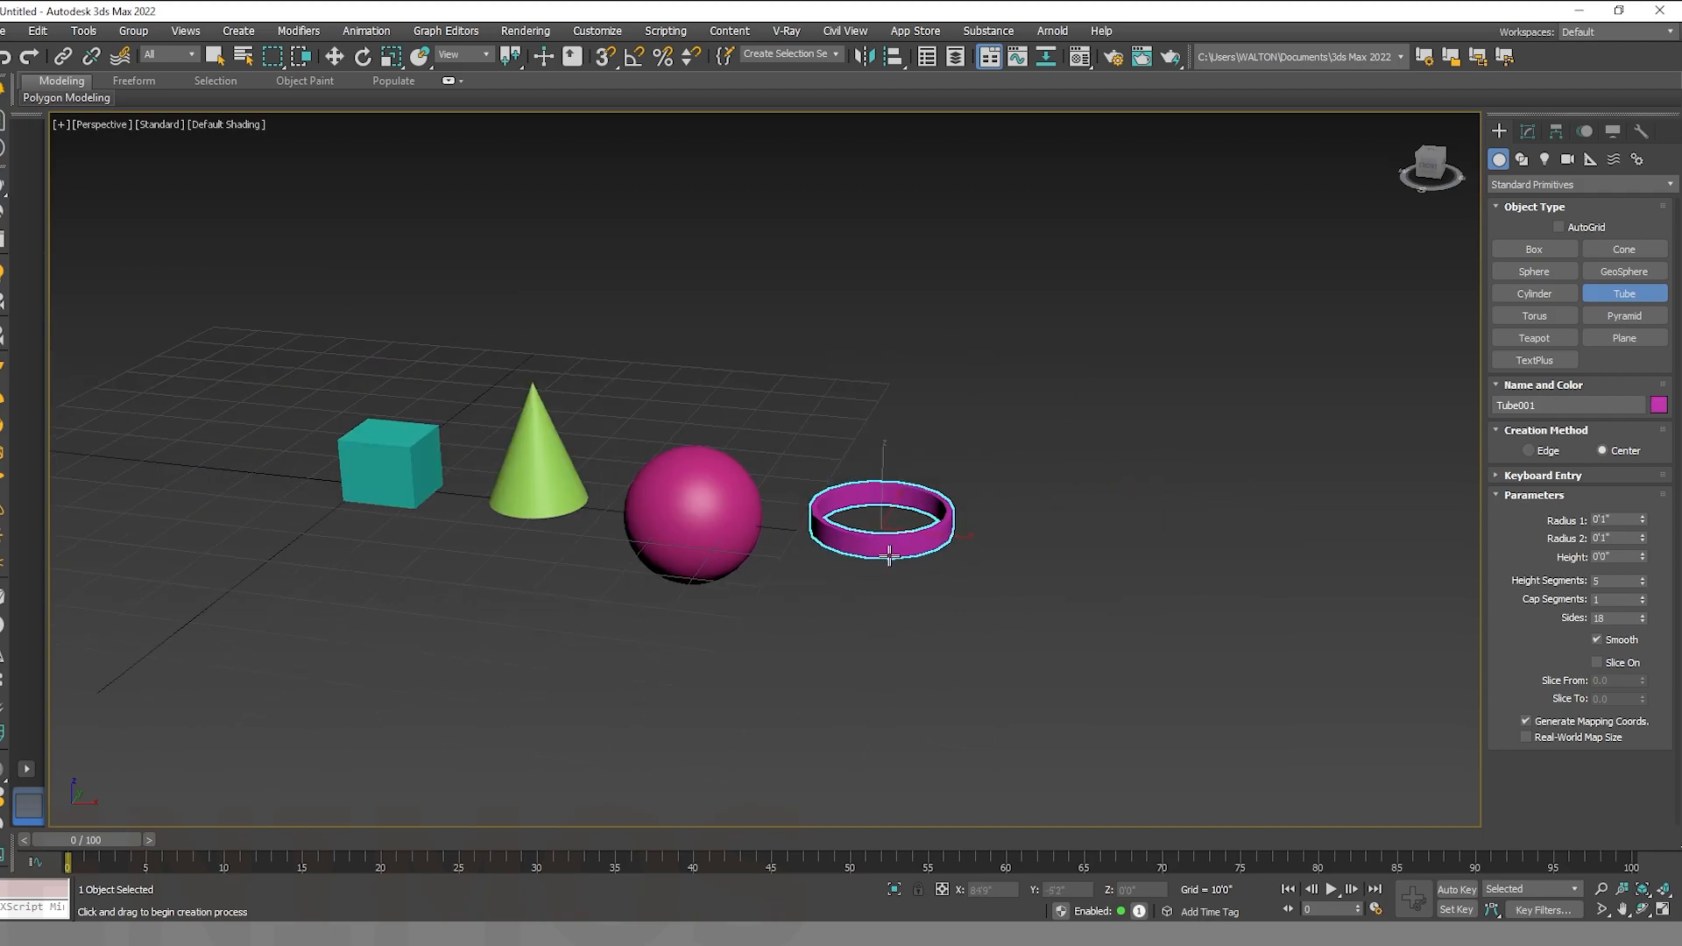
Create a large torus with a main radius of about 37'10" around the tube in the Perspective view.
left_click(1542, 316)
left_click_drag(1102, 527, 1187, 669)
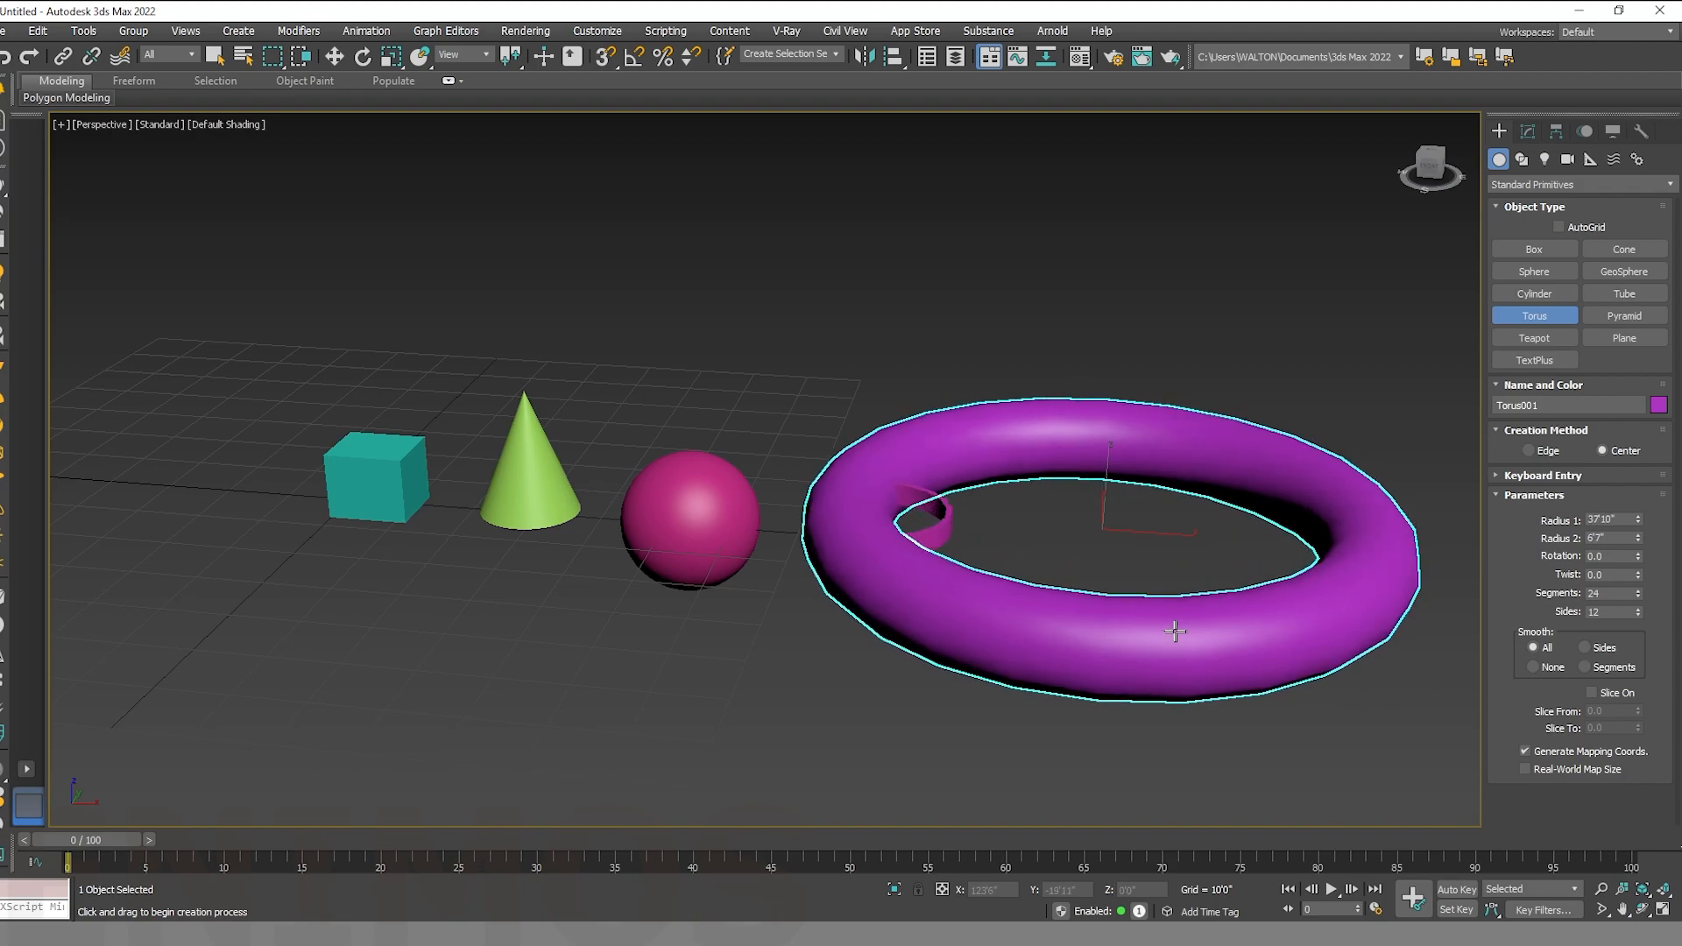
left_click(1178, 652)
scroll(1178, 652, "down", 3)
Move the torus along the X axis until it clears the tube.
left_click(334, 56)
left_click(1176, 587)
left_click(1008, 631)
left_click_drag(1195, 573, 1302, 575)
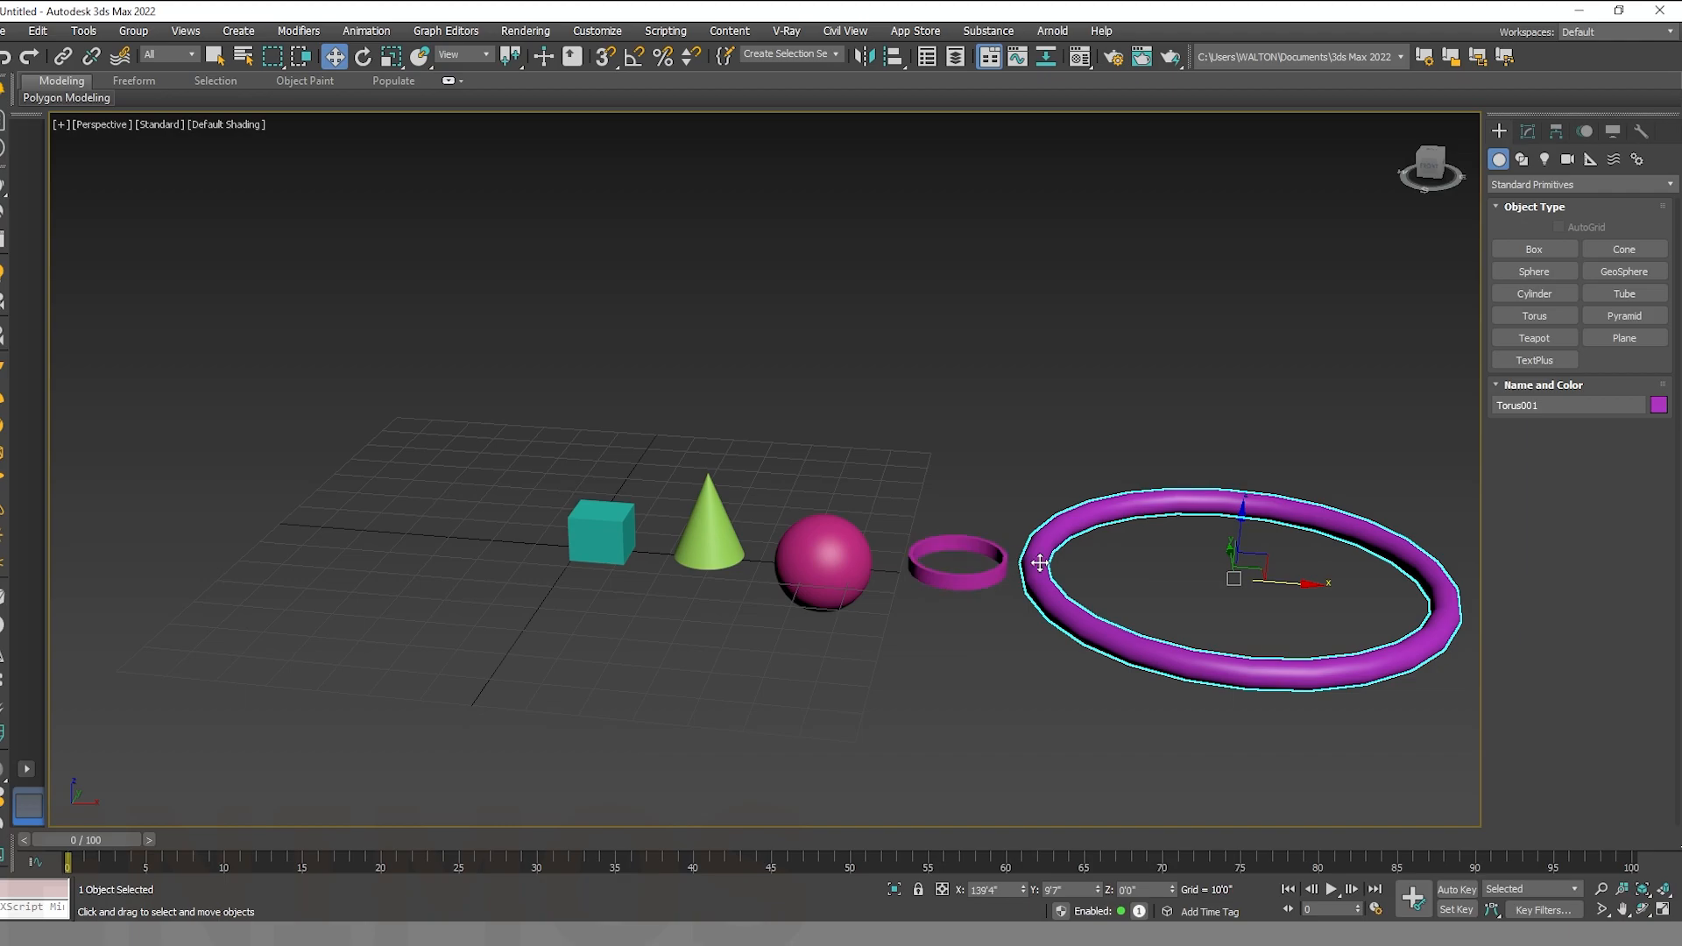
middle_click_drag(1079, 637, 963, 629)
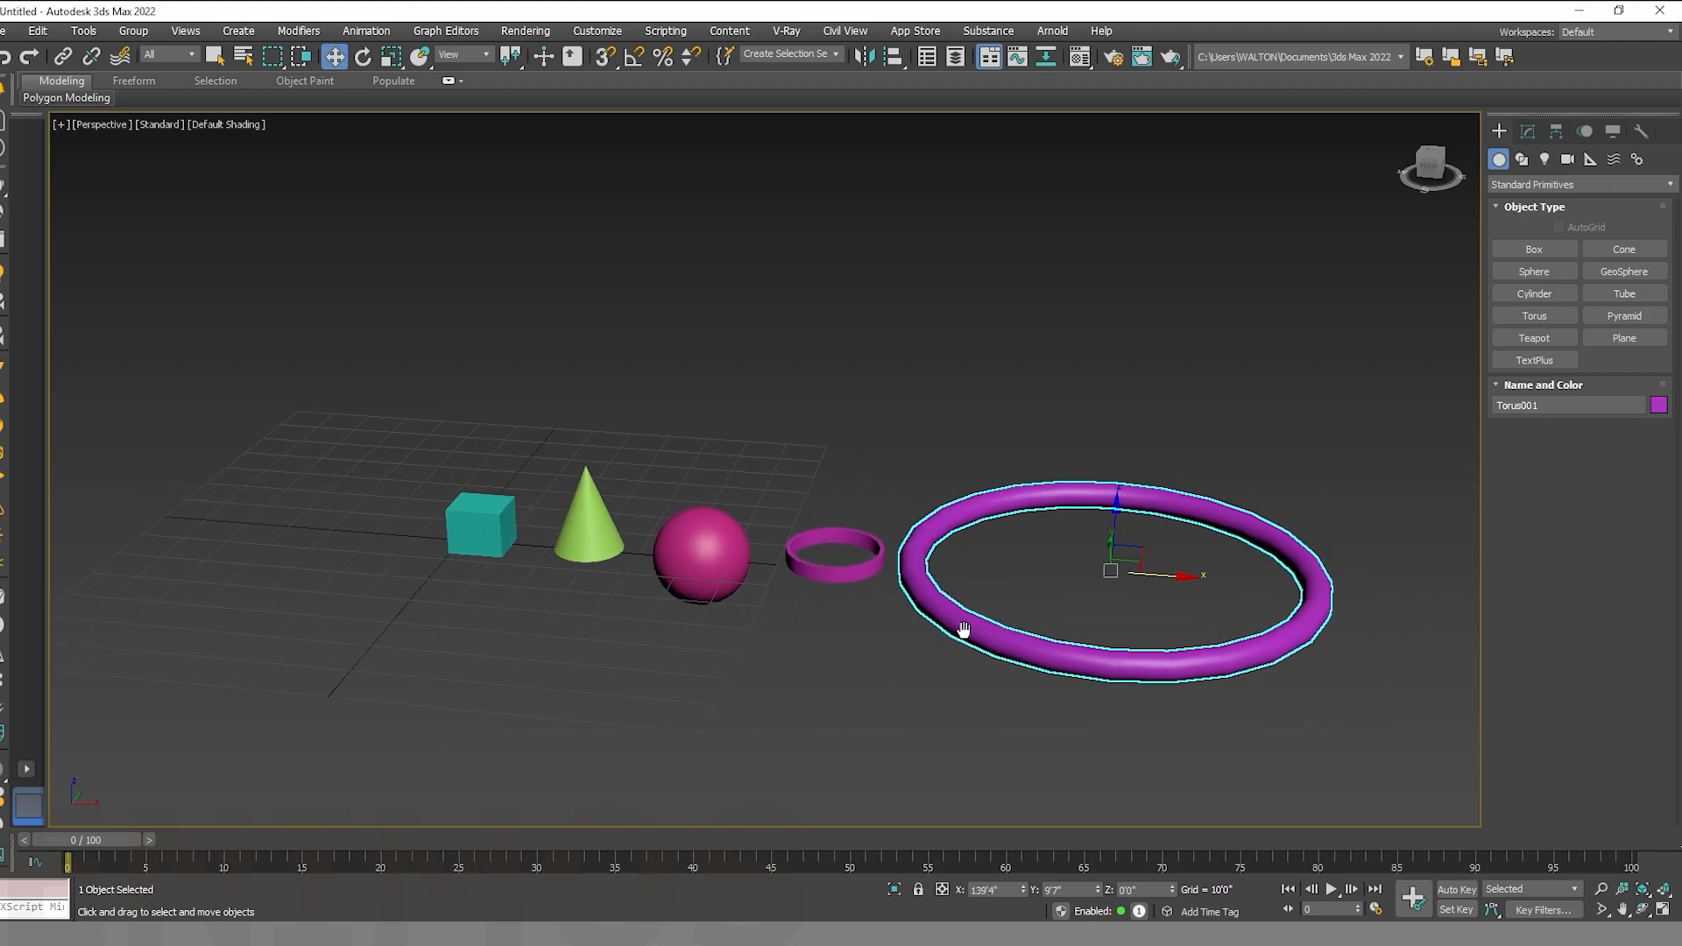
Switch the geometry category to Extended Primitives and create a hedra on the side of the box opposite the cone.
scroll(751, 608, "up", 2)
scroll(584, 517, "up", 3)
scroll(584, 517, "up", 4)
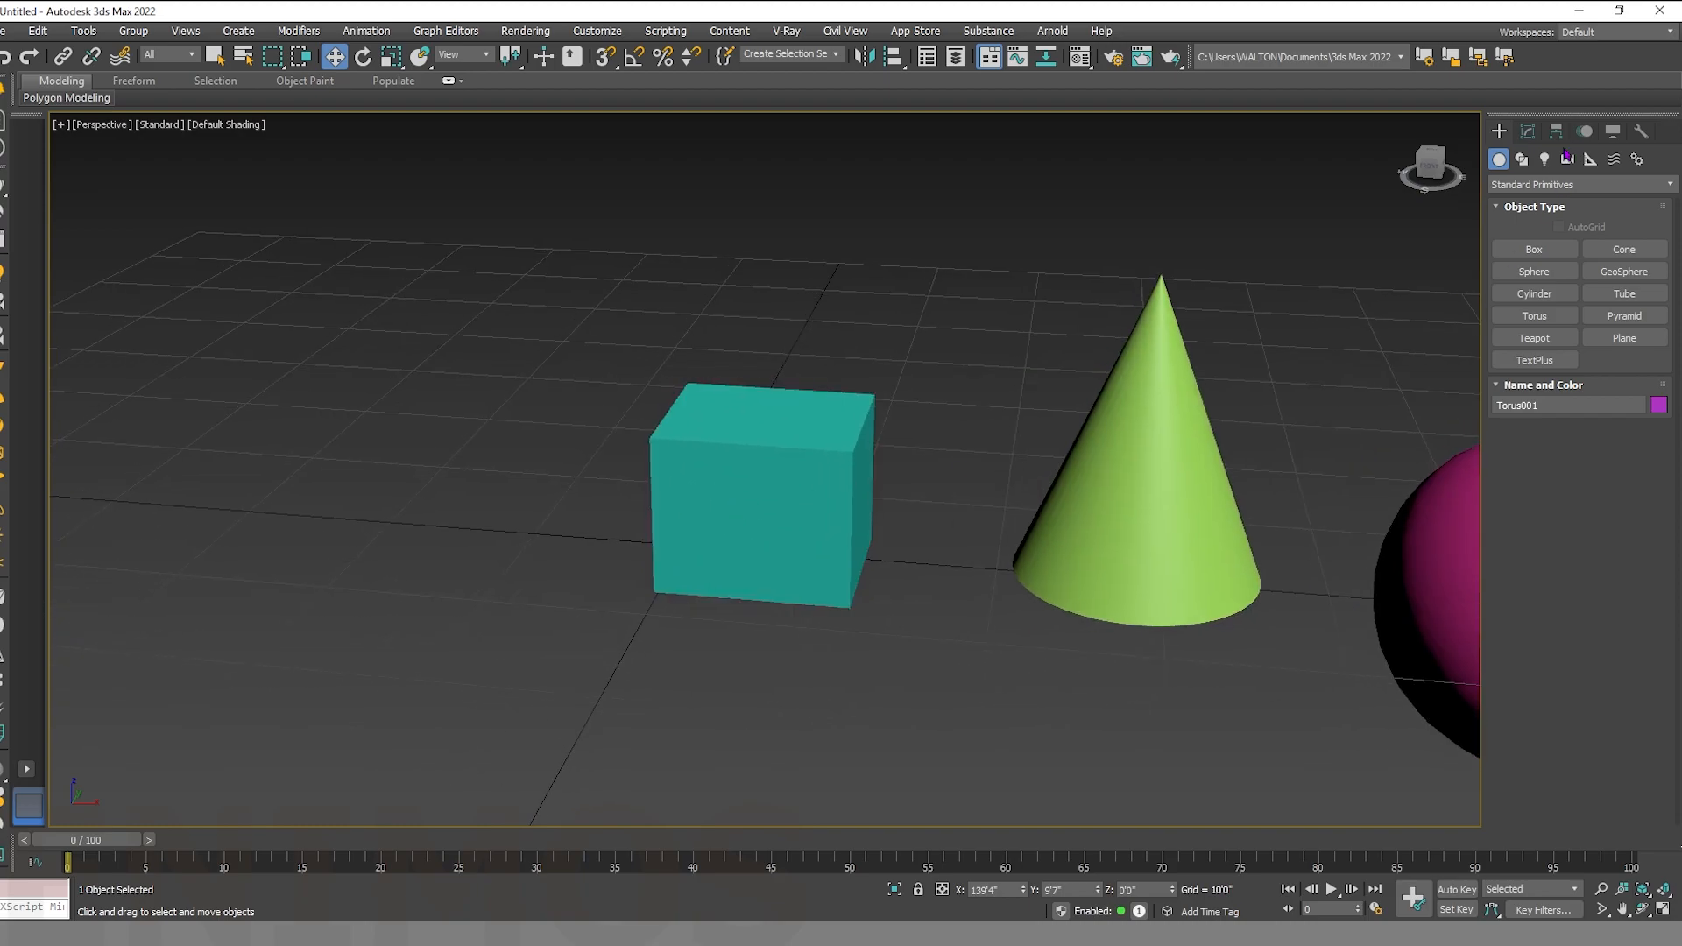
left_click(1563, 187)
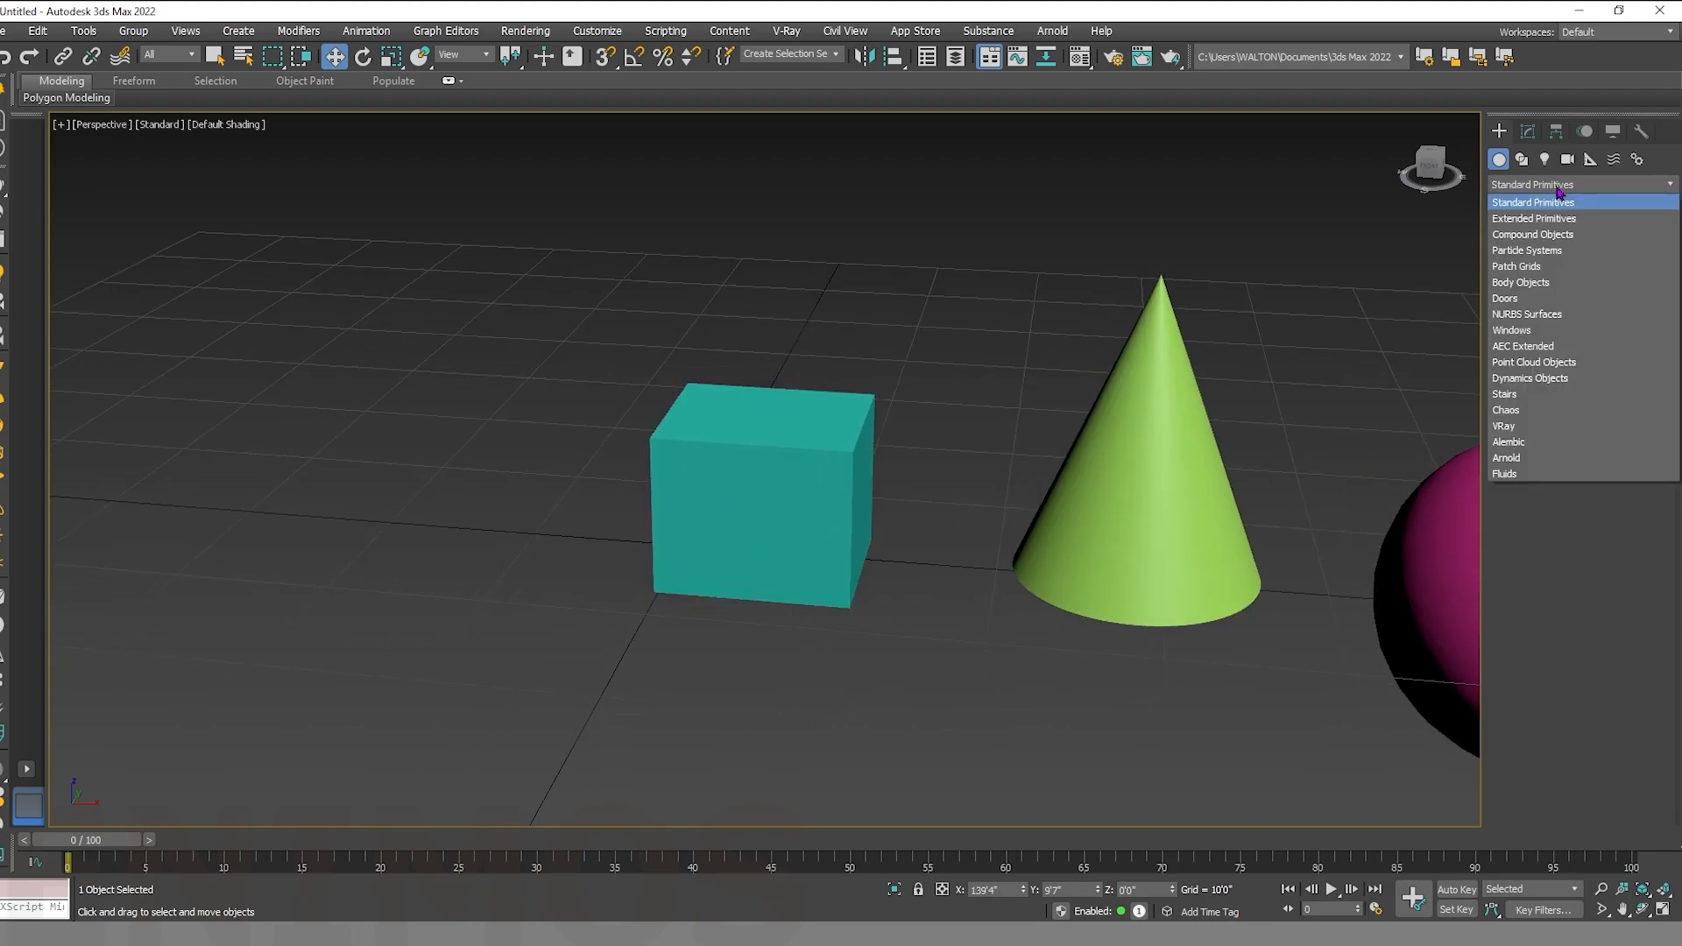
left_click(1524, 224)
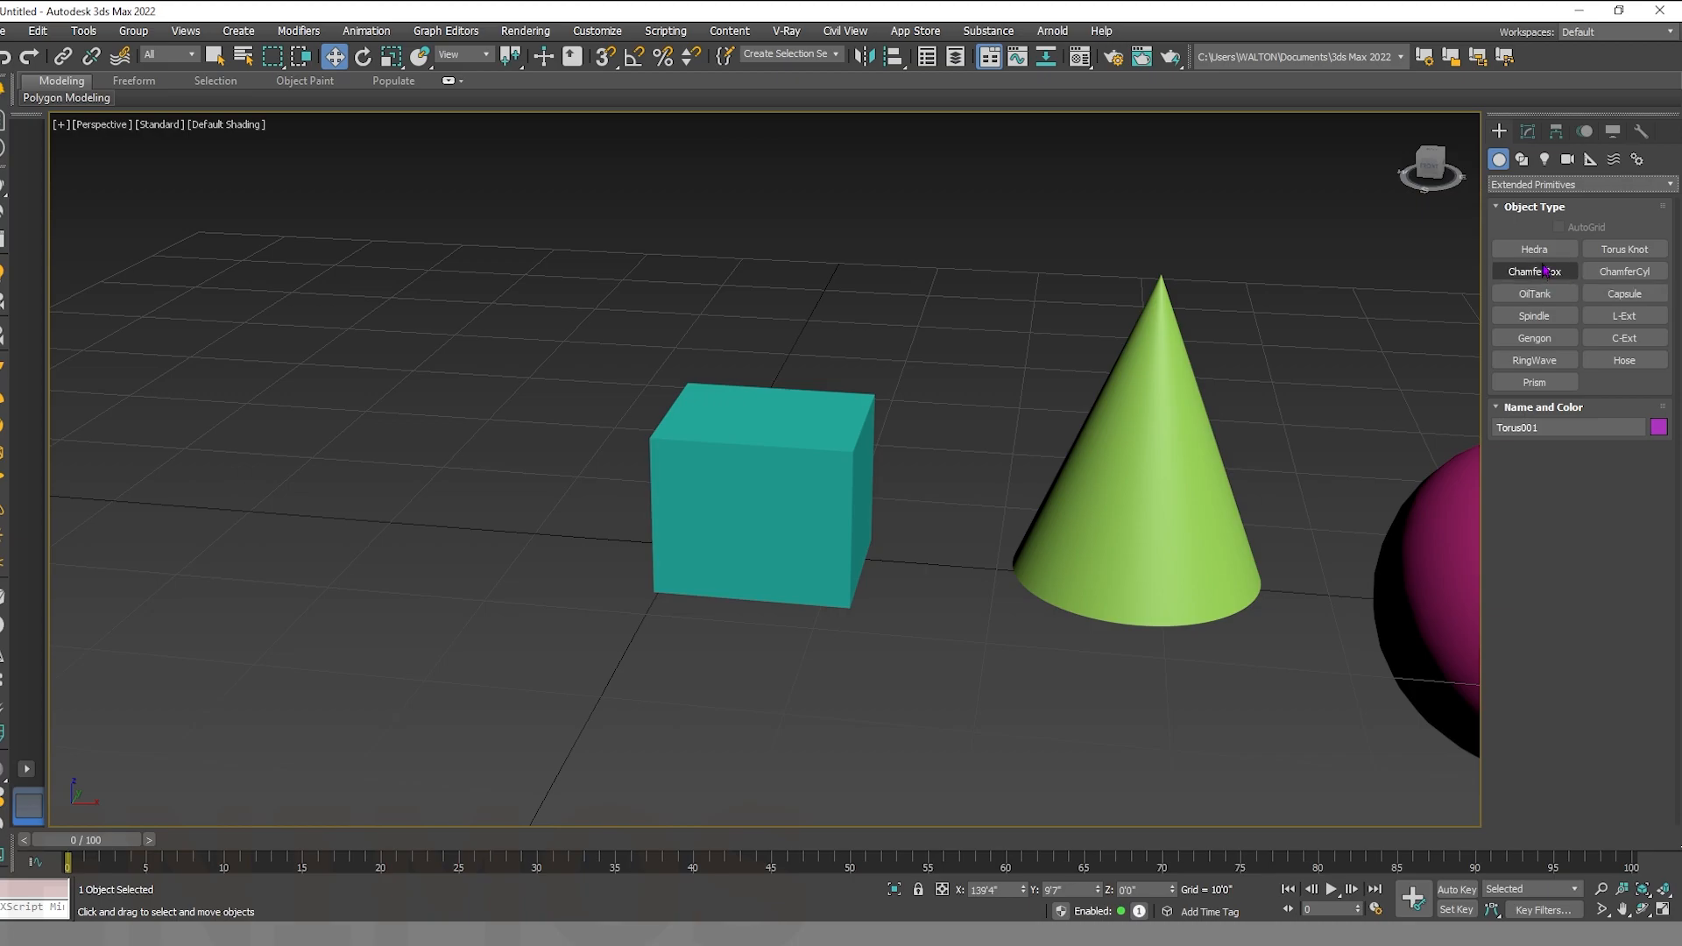
left_click(1546, 259)
middle_click_drag(357, 488, 574, 450)
left_click_drag(574, 450, 630, 501)
scroll(623, 499, "up", 2)
scroll(628, 507, "down", 2)
middle_click_drag(628, 508, 1459, 376, "alt")
Create a torus knot in front of the hedra, with a radius of about 7'5" and a cross-section radius of about 0'11".
left_click(1625, 251)
scroll(920, 608, "down", 4)
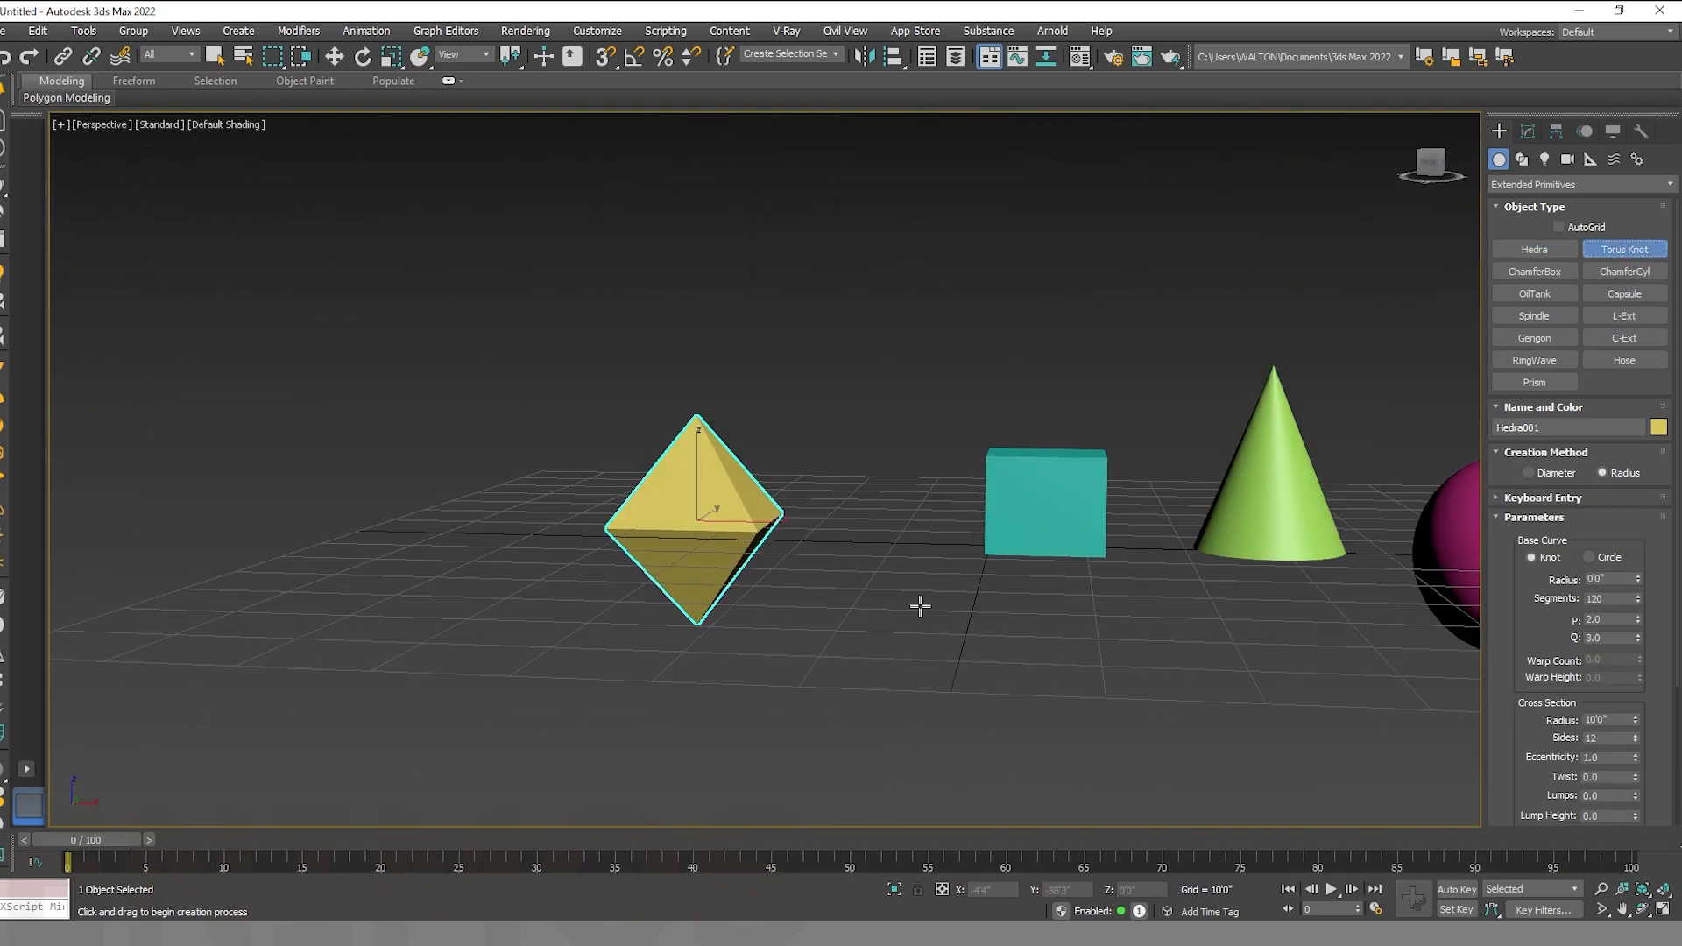
middle_click_drag(919, 608, 881, 682, "alt")
mouse_move(813, 650)
left_mouse_down()
mouse_move(834, 688)
mouse_move(826, 675)
left_mouse_up()
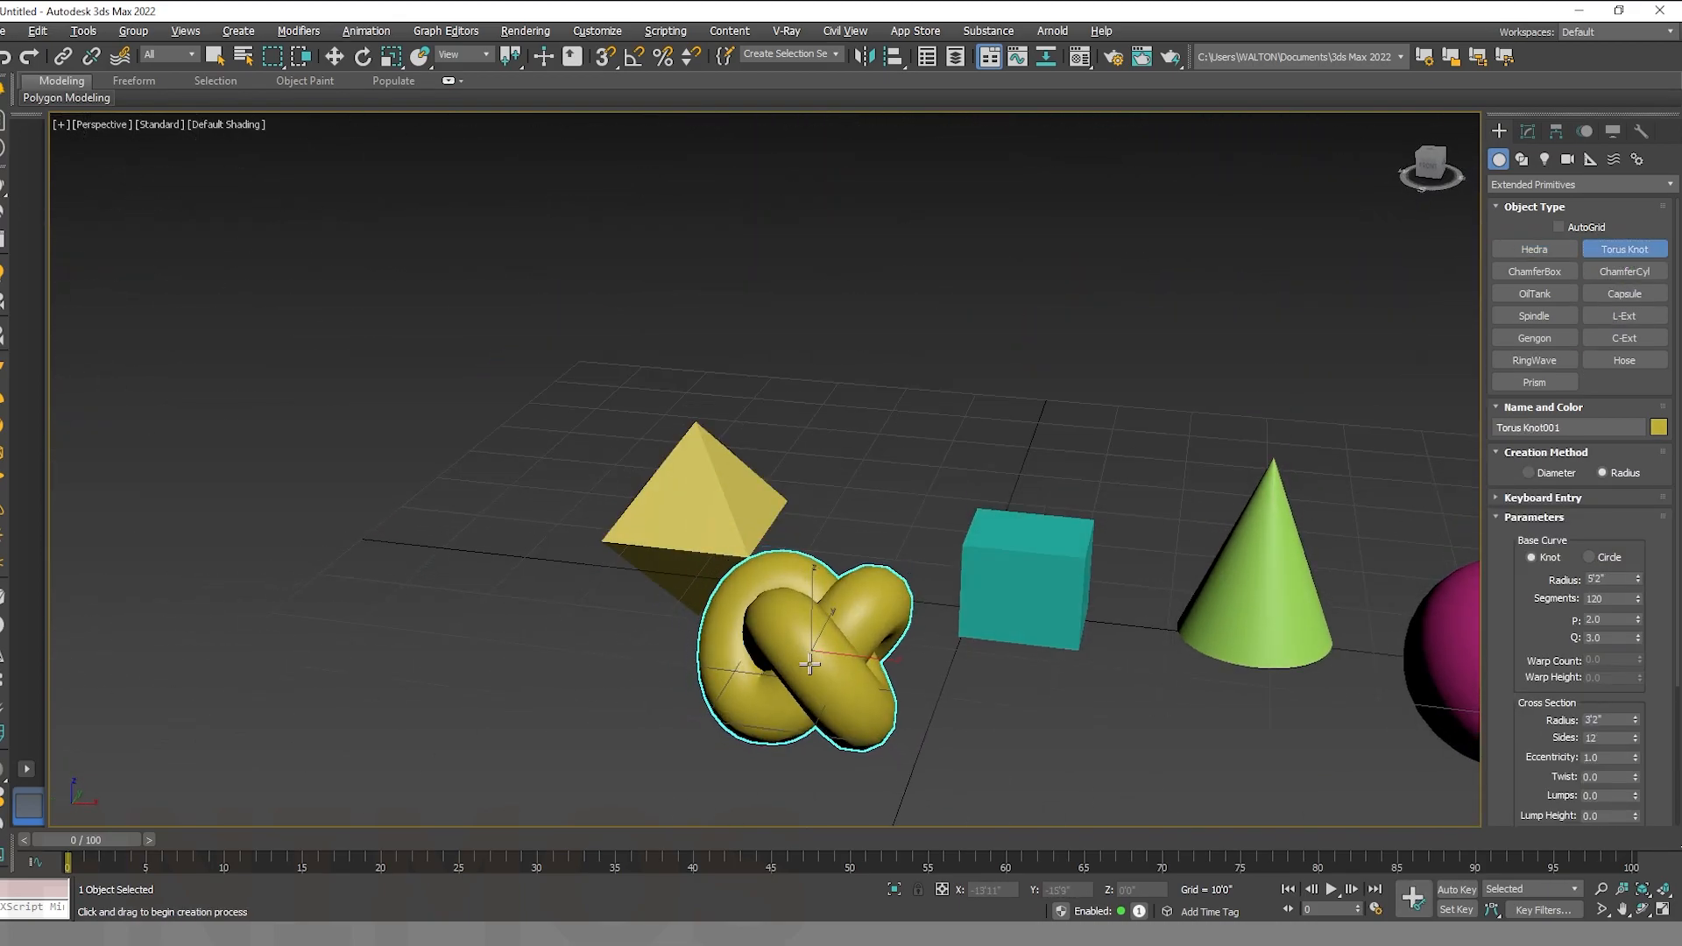
left_click(808, 682)
middle_click_drag(829, 703, 885, 747, "alt")
scroll(805, 682, "up", 4)
scroll(885, 747, "down", 6)
mouse_move(818, 667)
middle_mouse_down("alt")
mouse_move(882, 614)
mouse_move(787, 629)
mouse_move(811, 646)
middle_mouse_up("alt")
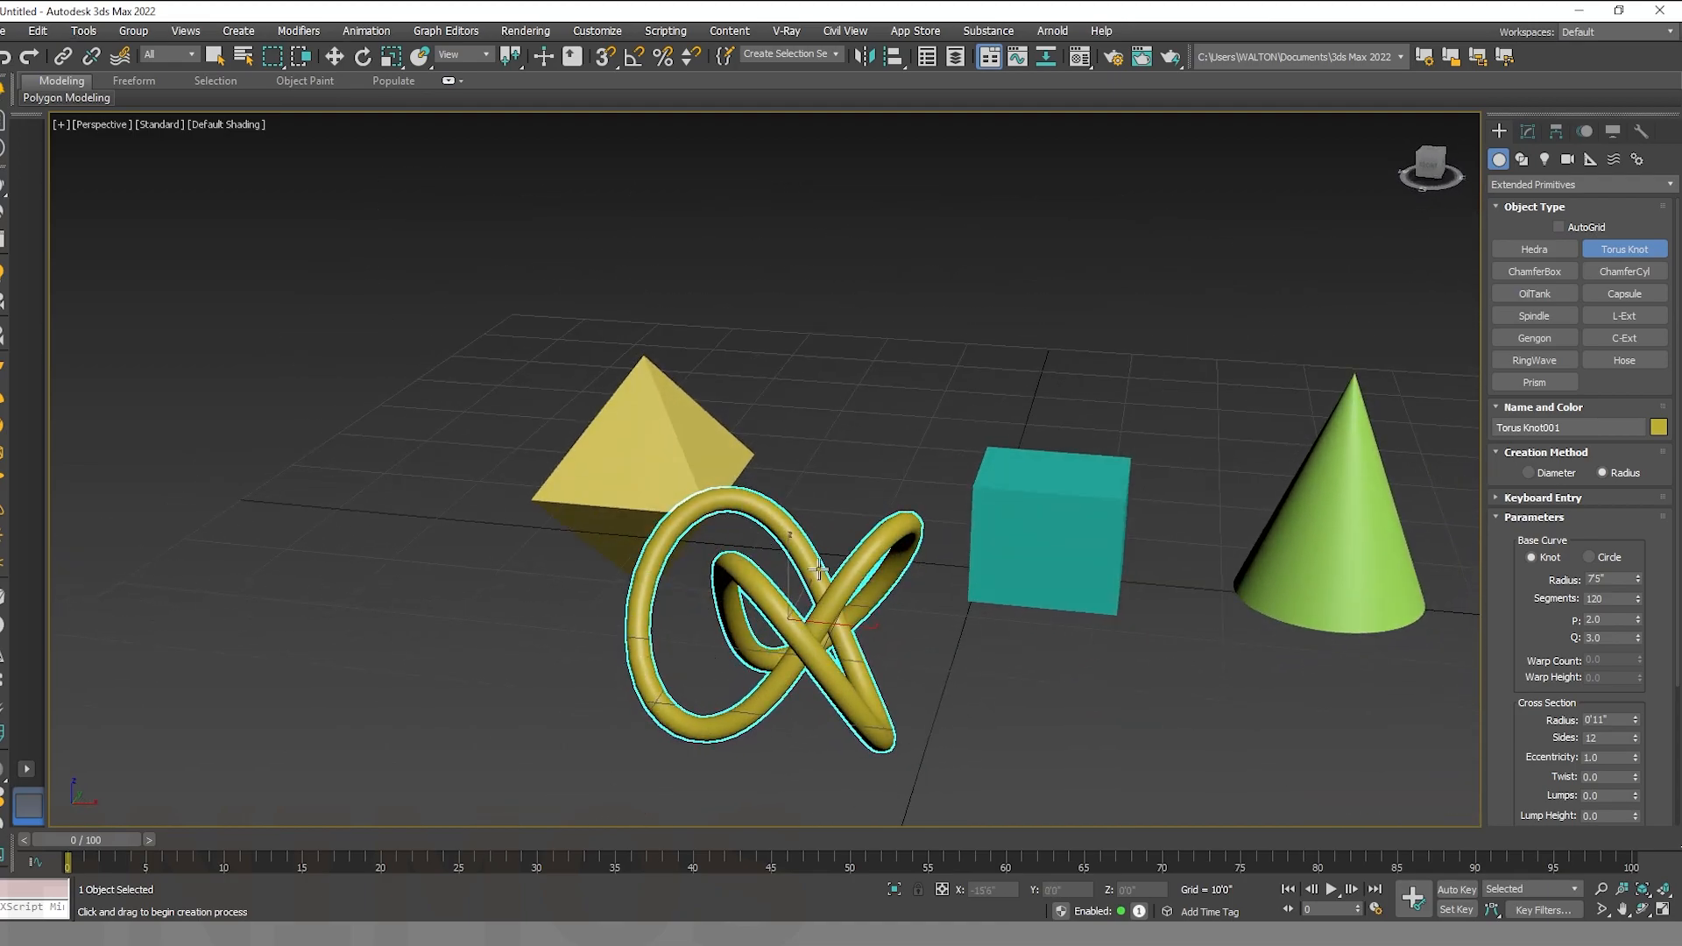
scroll(783, 661, "down", 3)
middle_click_drag(702, 683, 946, 570, "alt")
scroll(741, 644, "up", 3)
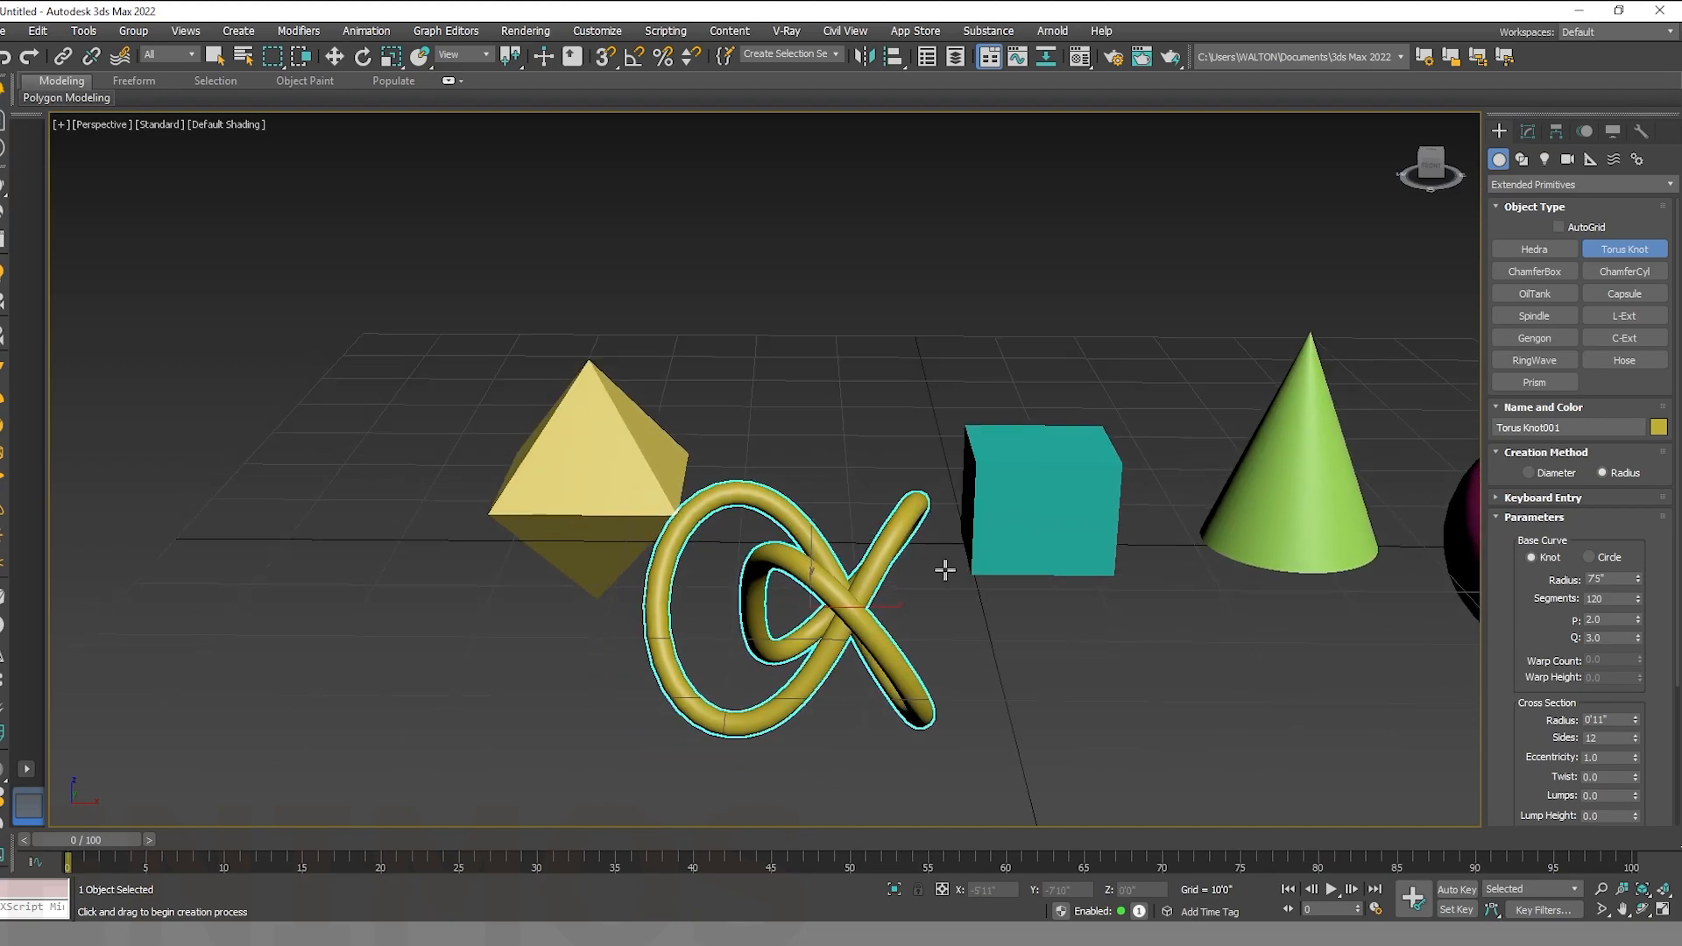
Create a chamfer box in front of the cone, about 18'10" long, 26'11" wide and 3'5" high, with a 1'0" fillet.
left_click(1533, 278)
scroll(807, 589, "down", 3)
left_click_drag(759, 593, 1174, 711)
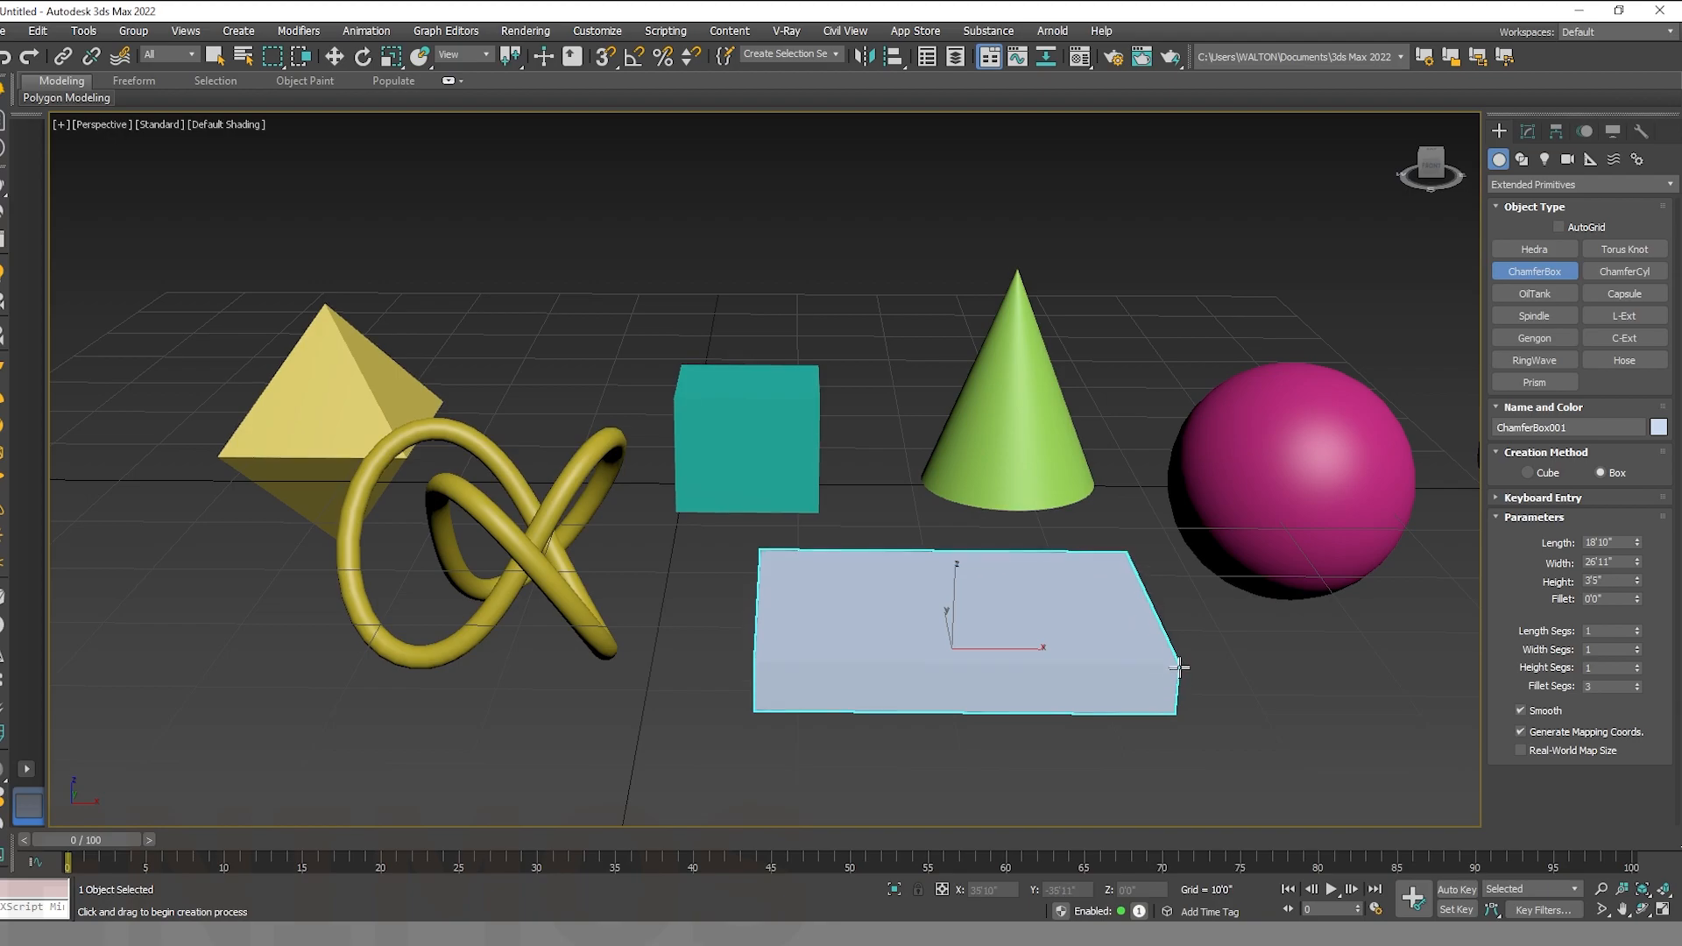
left_click(1179, 668)
left_click(1123, 648)
Inspect the chamfer box's rounded edges and adjust its fillet amount.
middle_click_drag(1144, 668, 832, 678, "alt")
scroll(973, 688, "up", 5)
scroll(972, 688, "down", 5)
scroll(1013, 690, "down", 4)
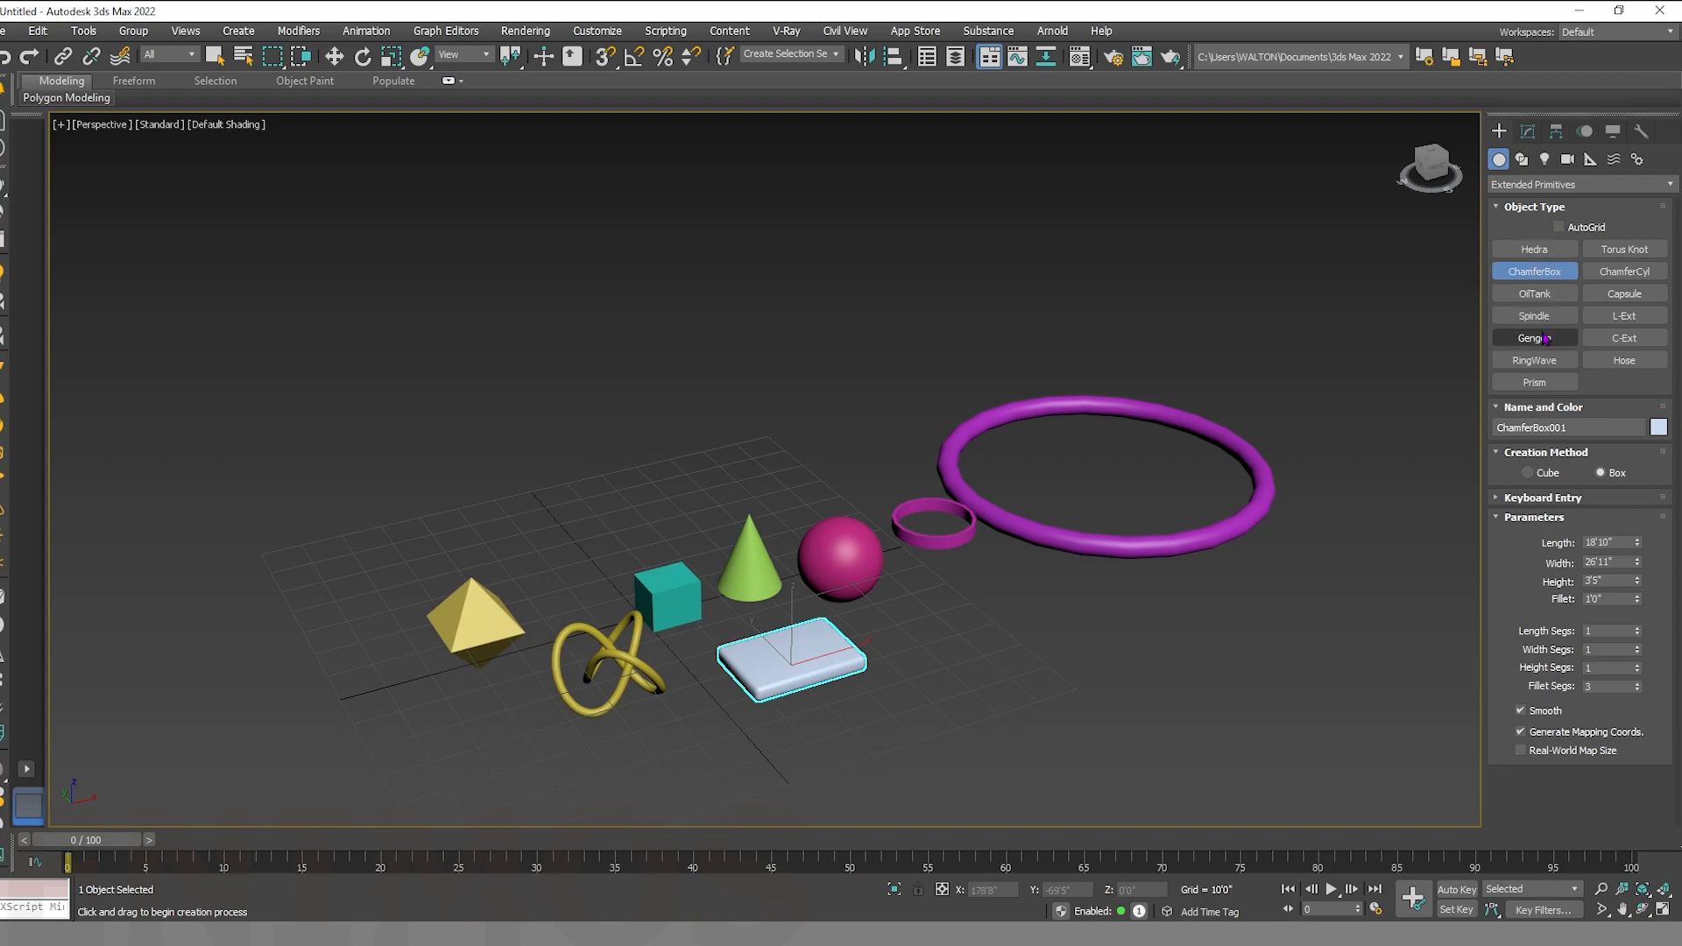
middle_click_drag(930, 682, 916, 668)
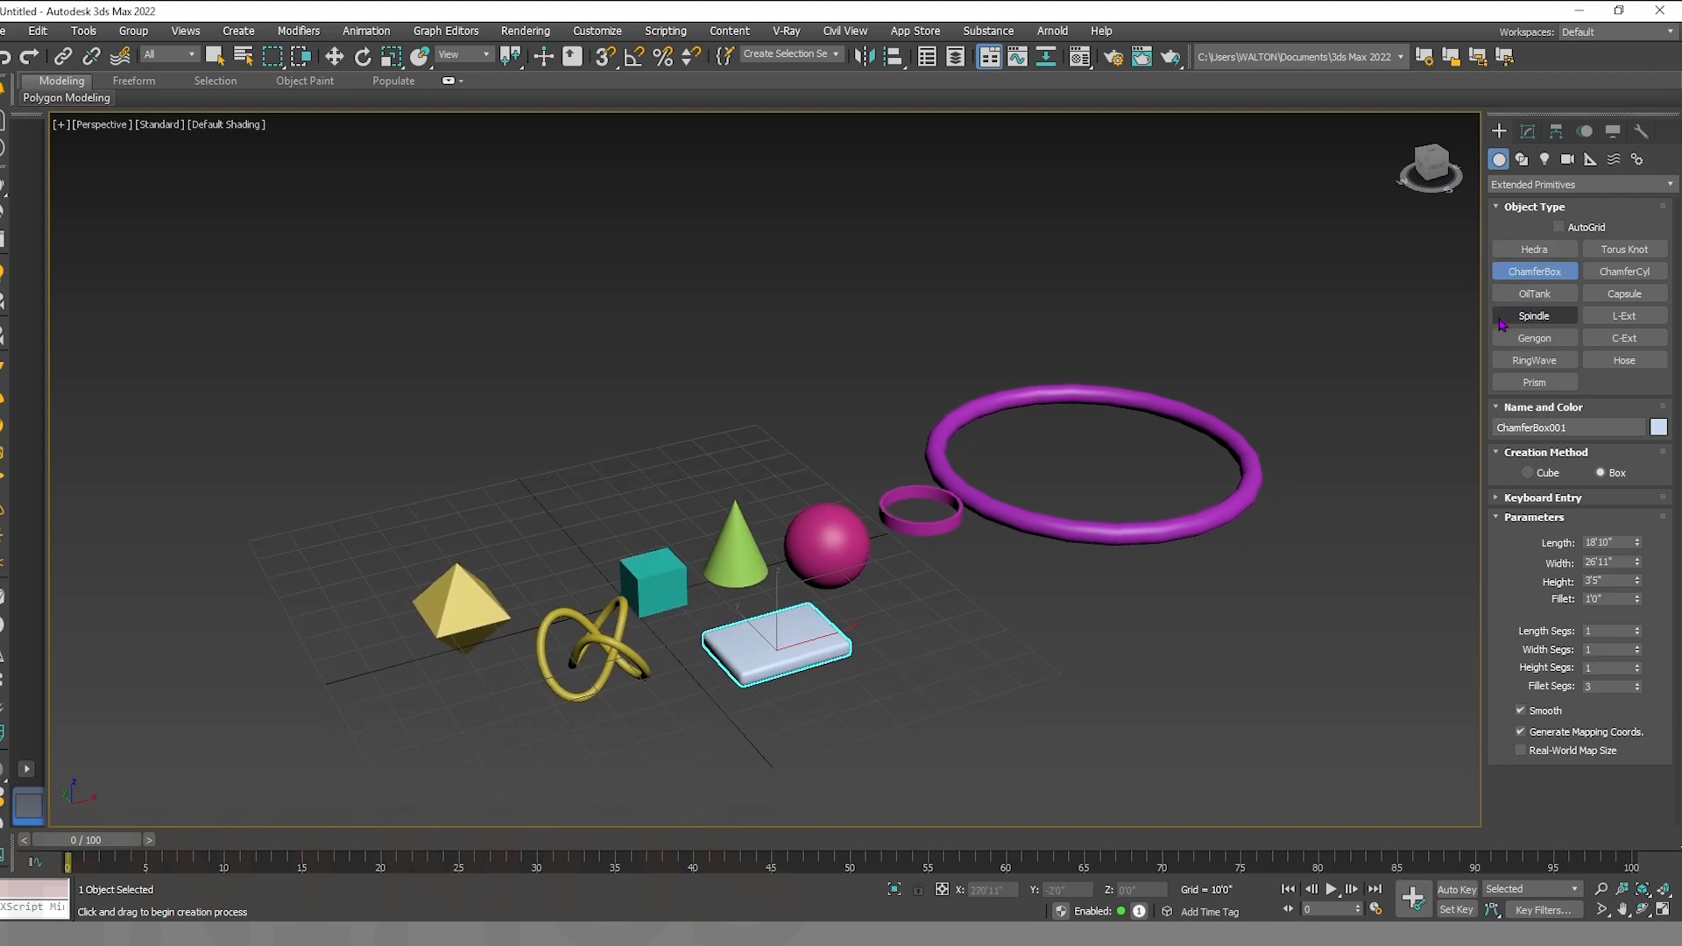
middle_click_drag(1194, 555, 1179, 526)
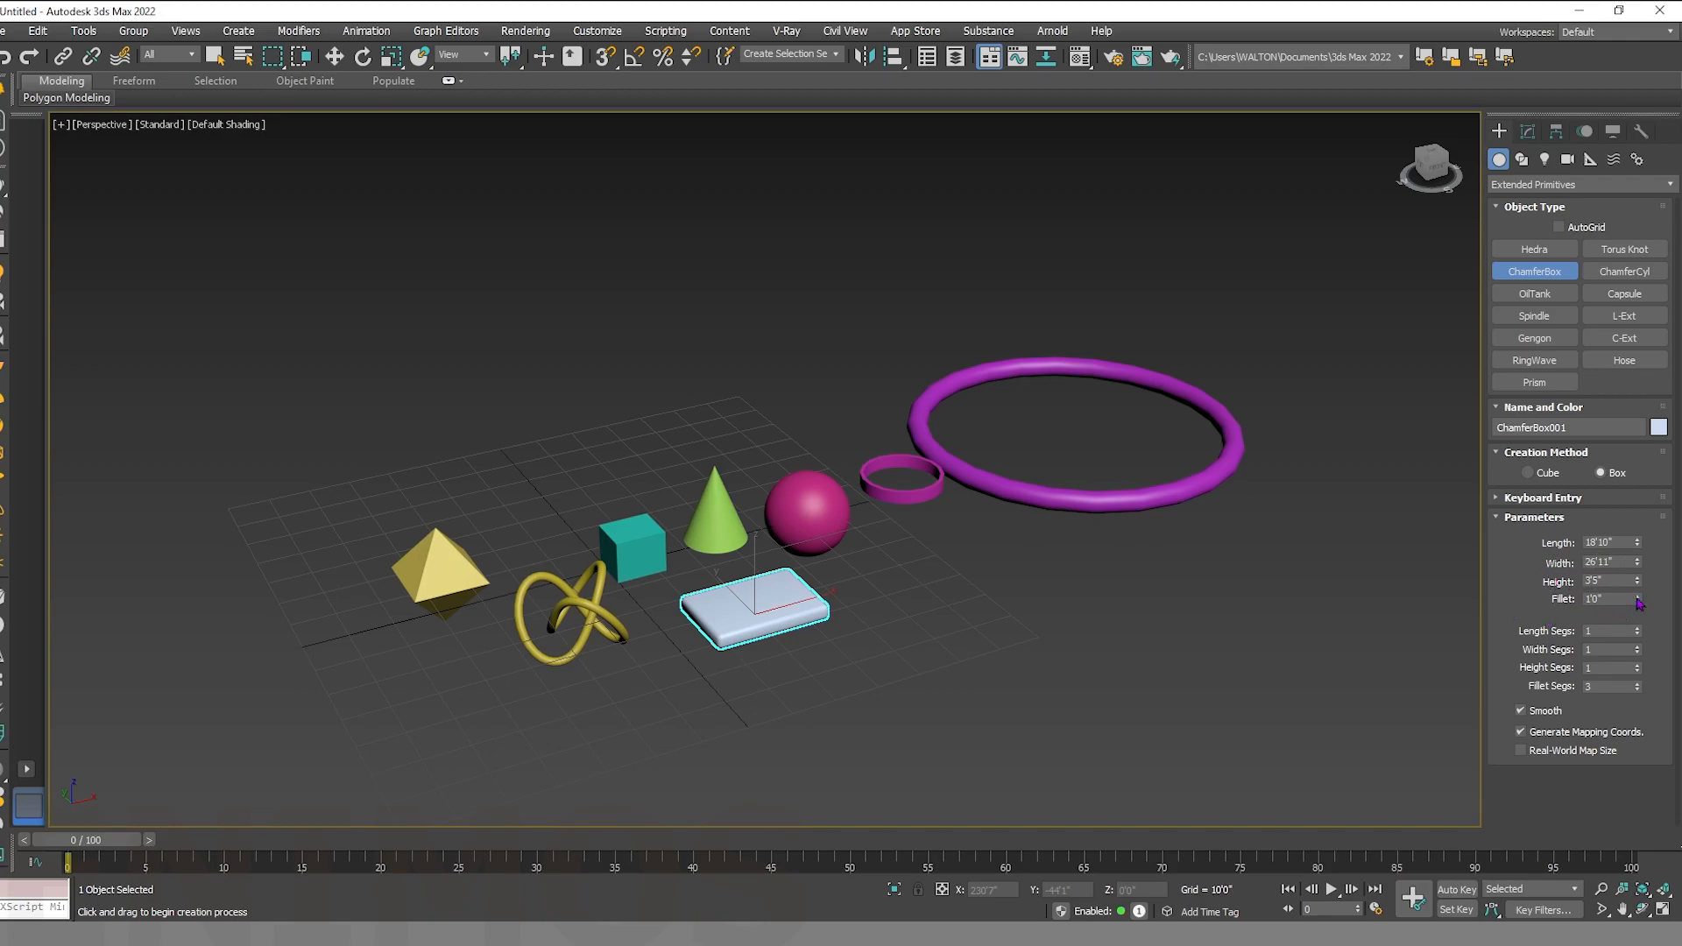
mouse_move(1637, 600)
left_mouse_down()
mouse_move(1636, 561)
mouse_move(1620, 655)
mouse_move(1631, 605)
mouse_move(1629, 626)
left_mouse_up()
key("alt+Tab")
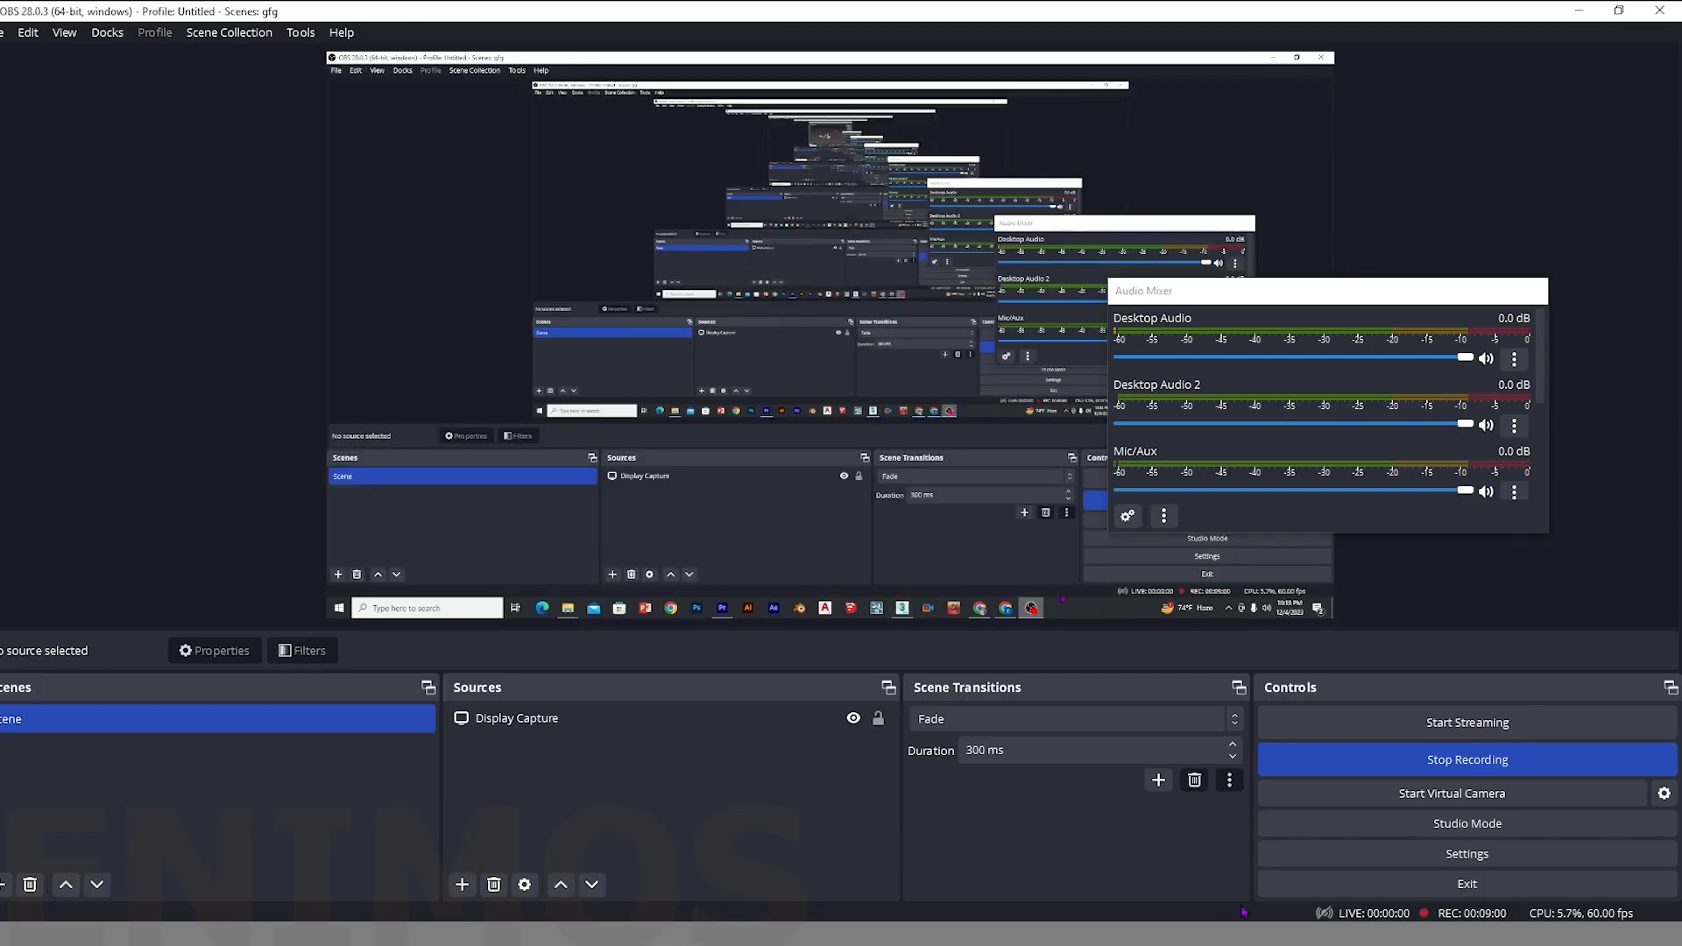